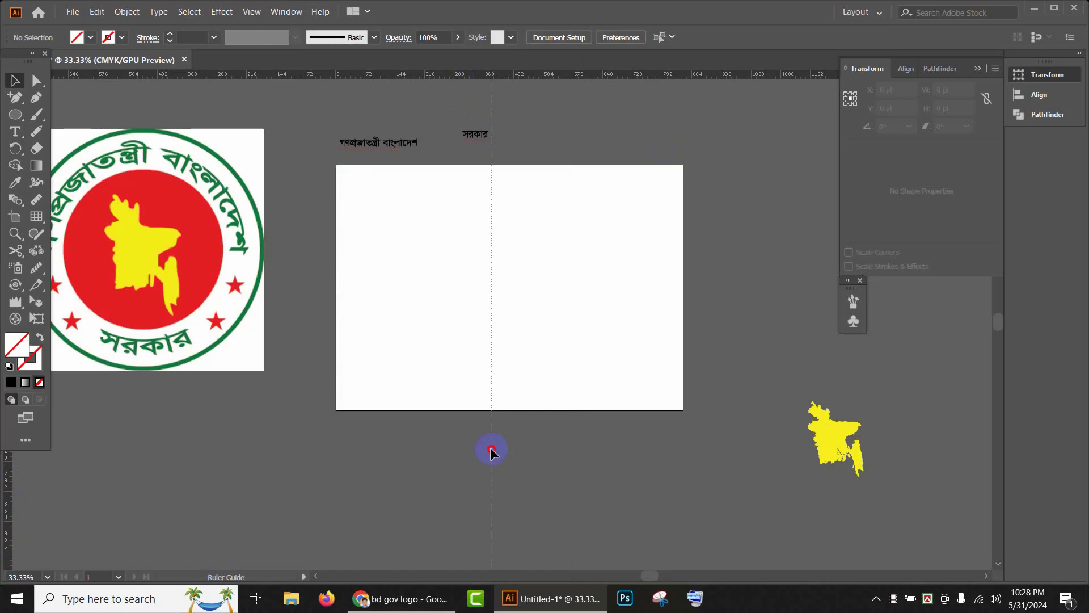
- Place a vertical and a horizontal guide crossing near the artboard's middle and lock the guides
click(492, 451)
drag(539, 75, 533, 278)
right_click(535, 279)
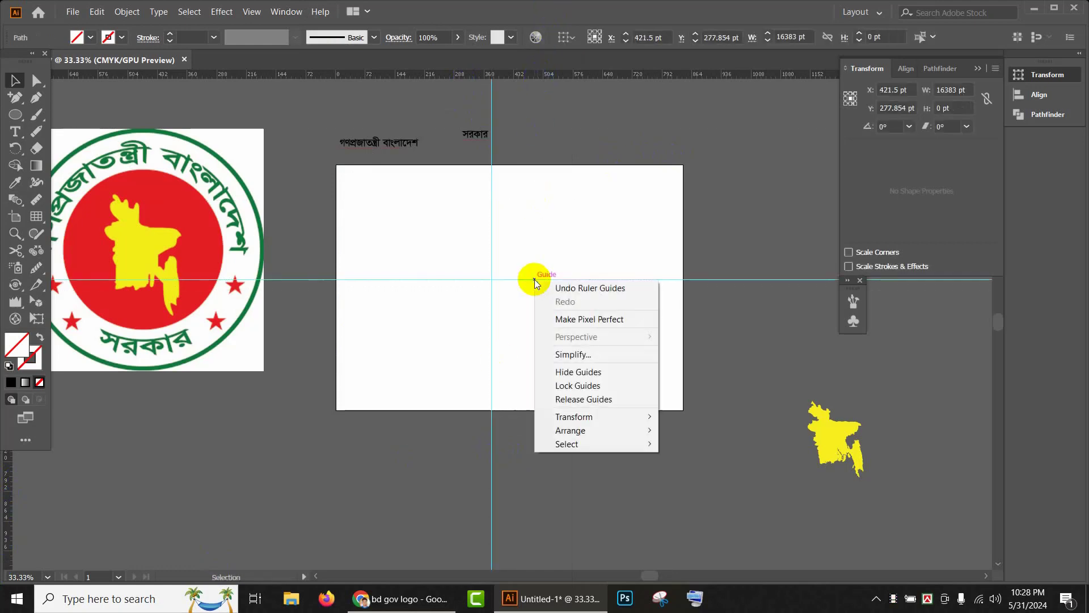
click(577, 385)
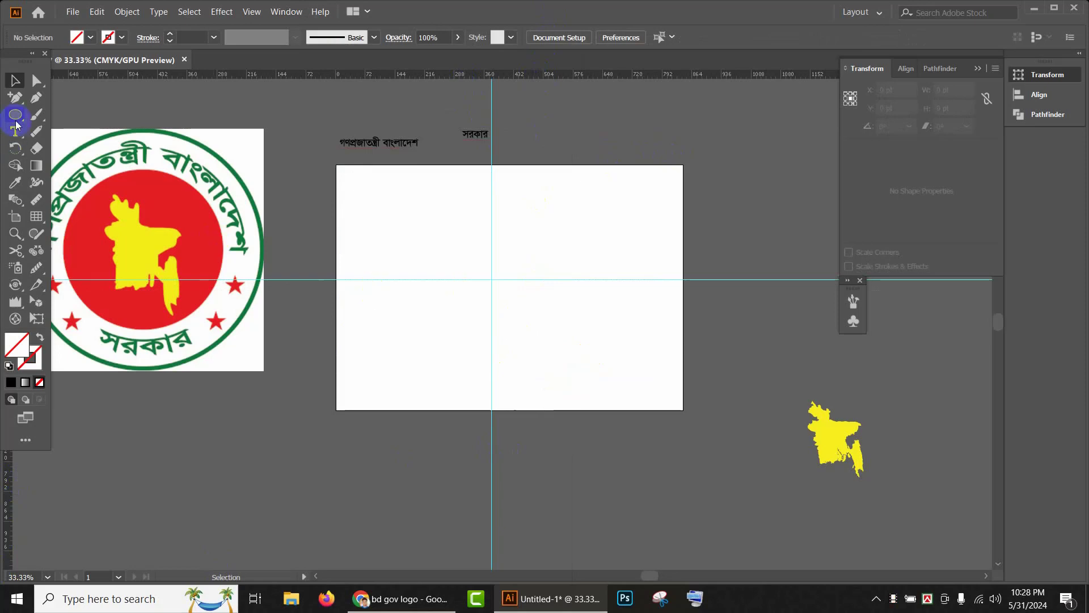
- Draw a circle about 260 pt in diameter with the Ellipse tool, centred on the guides' intersection
drag(23, 126, 71, 130)
click(71, 130)
scroll(516, 288, up, 3)
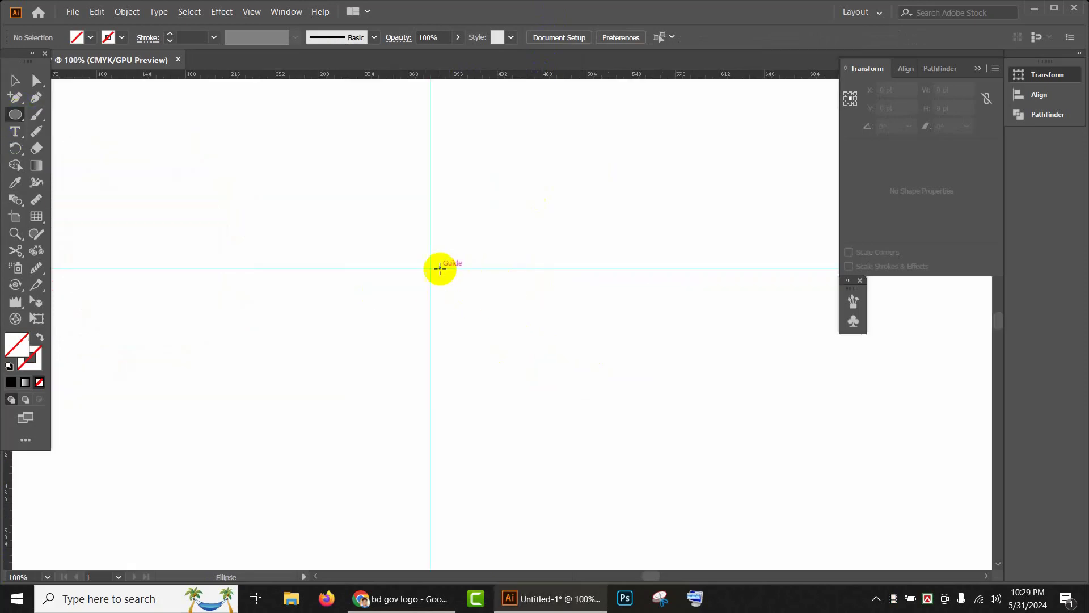
drag(431, 267, 531, 428)
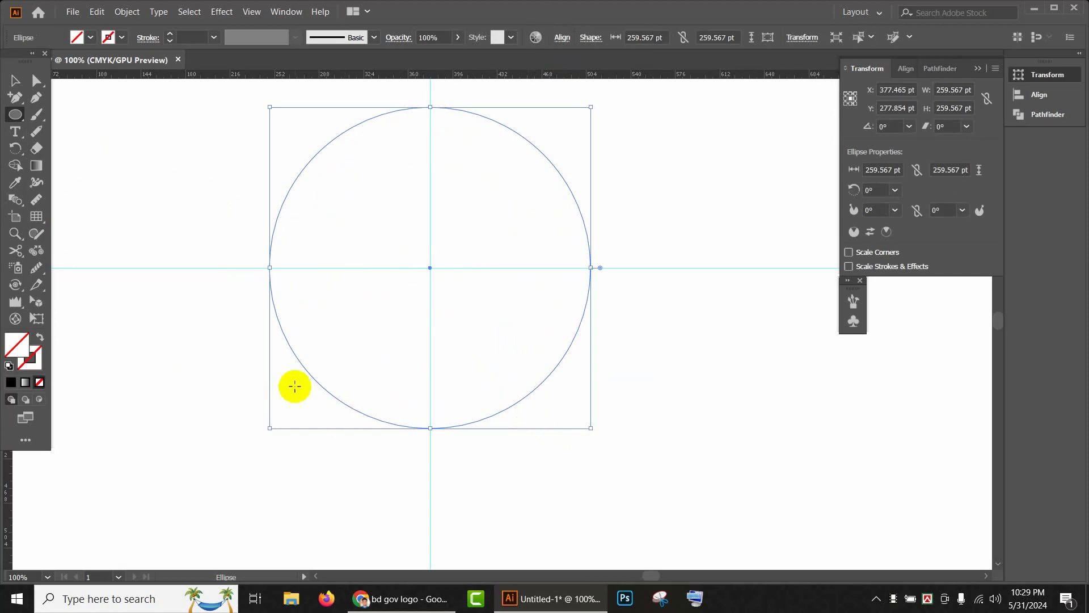
- Give the circle a green 5 pt stroke
click(170, 36)
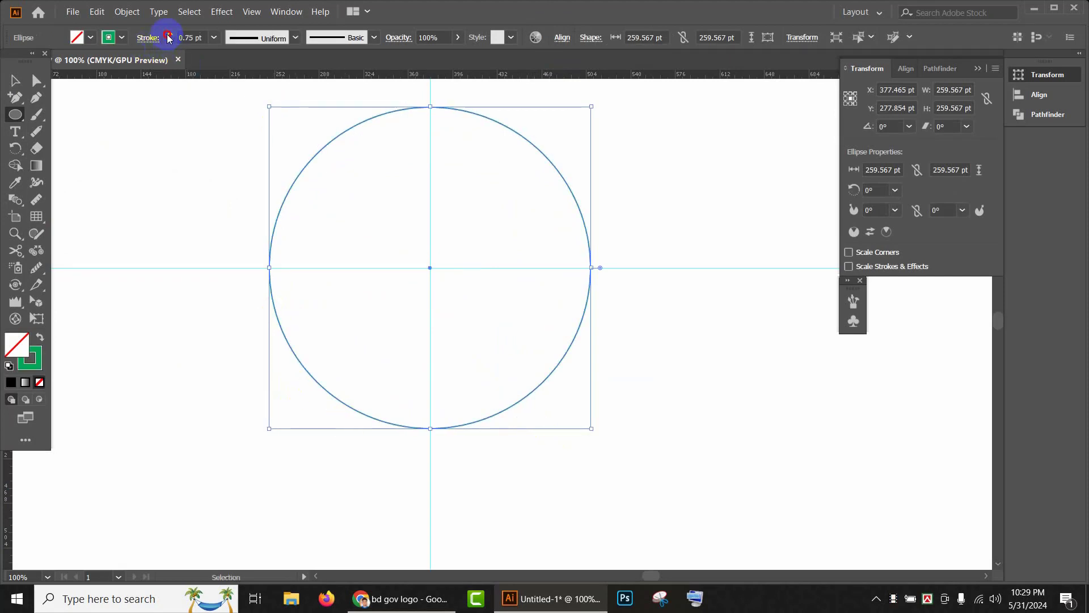
click(169, 36)
click(169, 35)
click(169, 35)
click(169, 35)
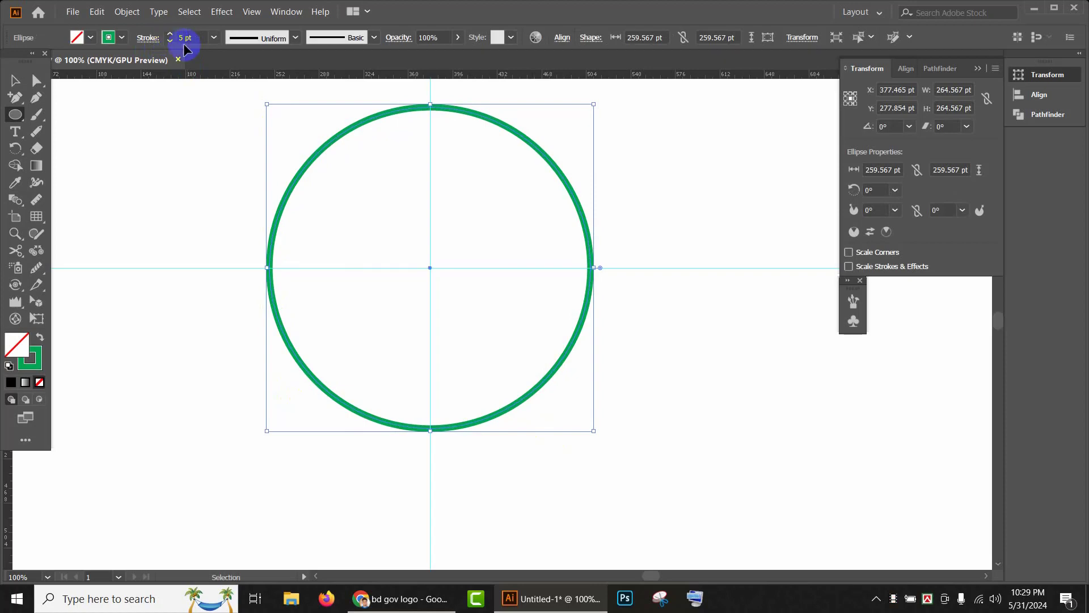
- Create a smaller concentric copy of the circle, about 140 pt in diameter, with a 3 pt stroke
click(15, 80)
key(a)
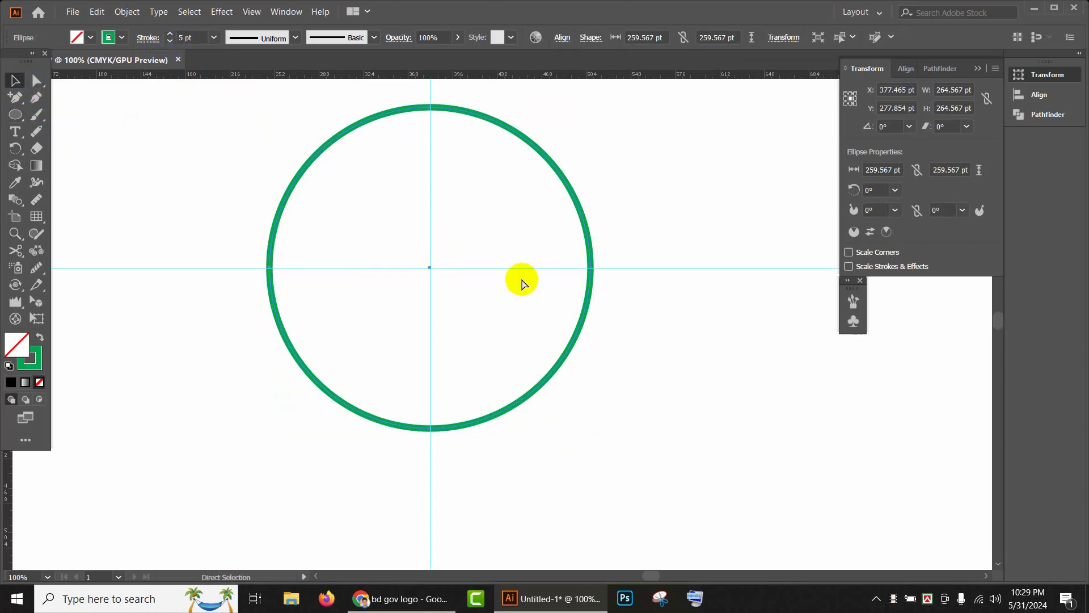
key(v)
drag(592, 104, 552, 181)
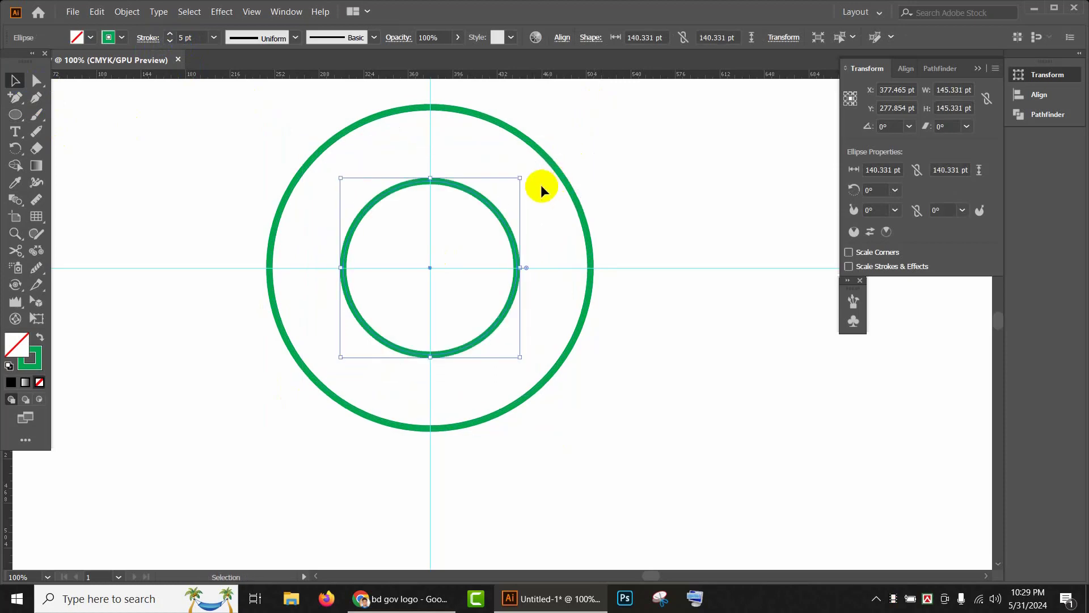
click(170, 42)
click(170, 42)
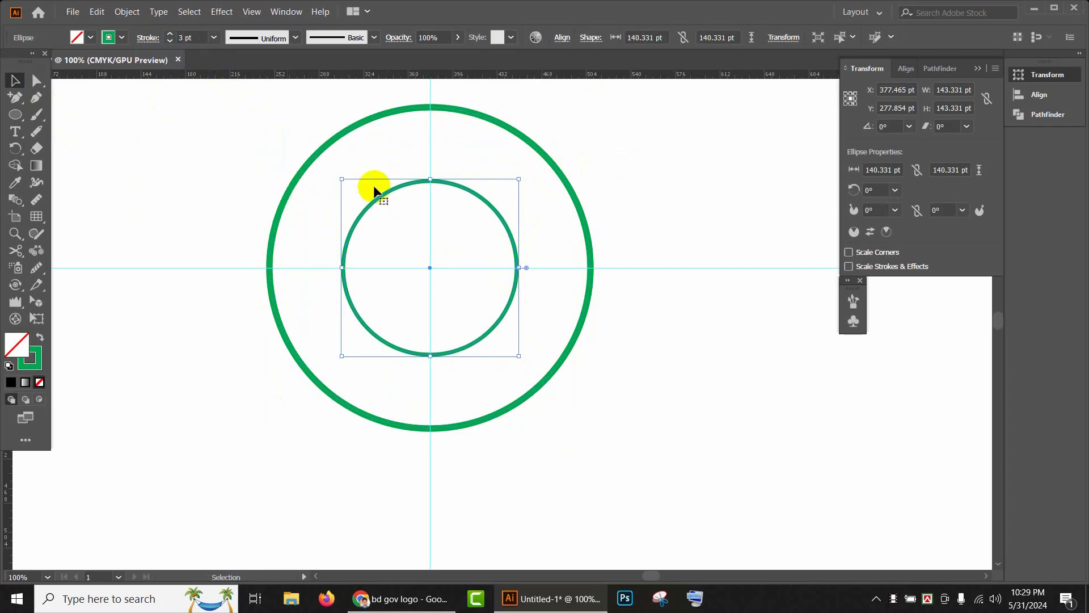
- Add two more concentric 3 pt circles, about 177 pt and 219 pt in diameter, between the inner and outer circles
key(a)
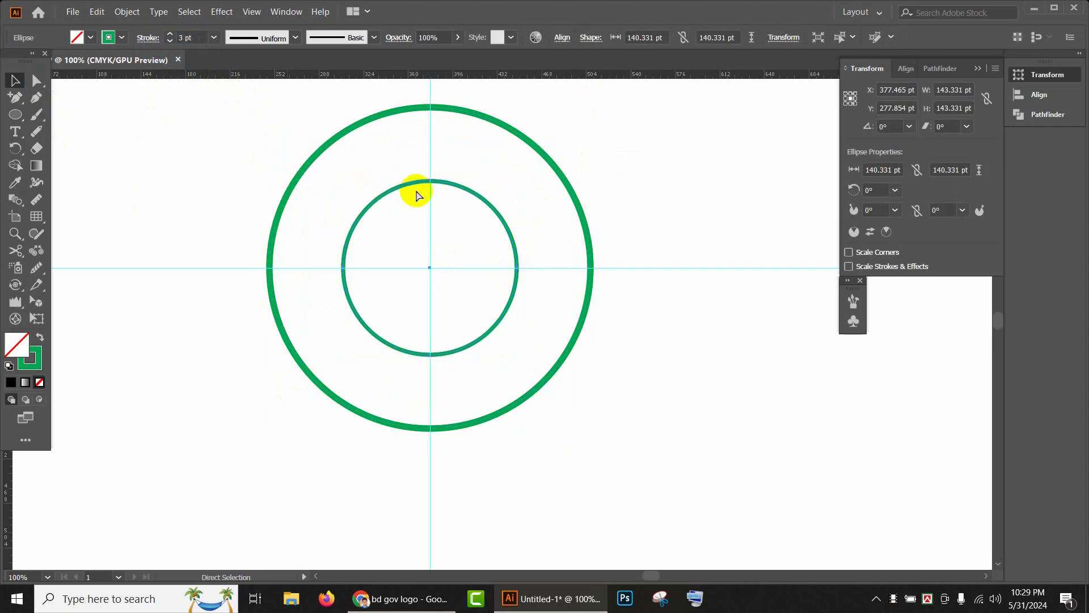
key(v)
drag(519, 180, 552, 160)
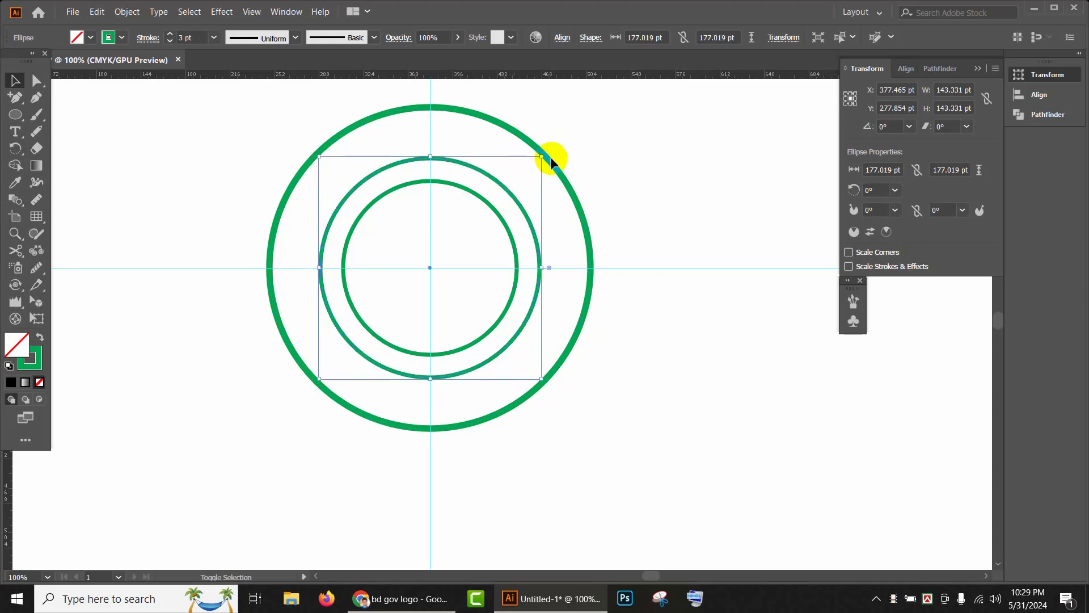
key(ctrl)
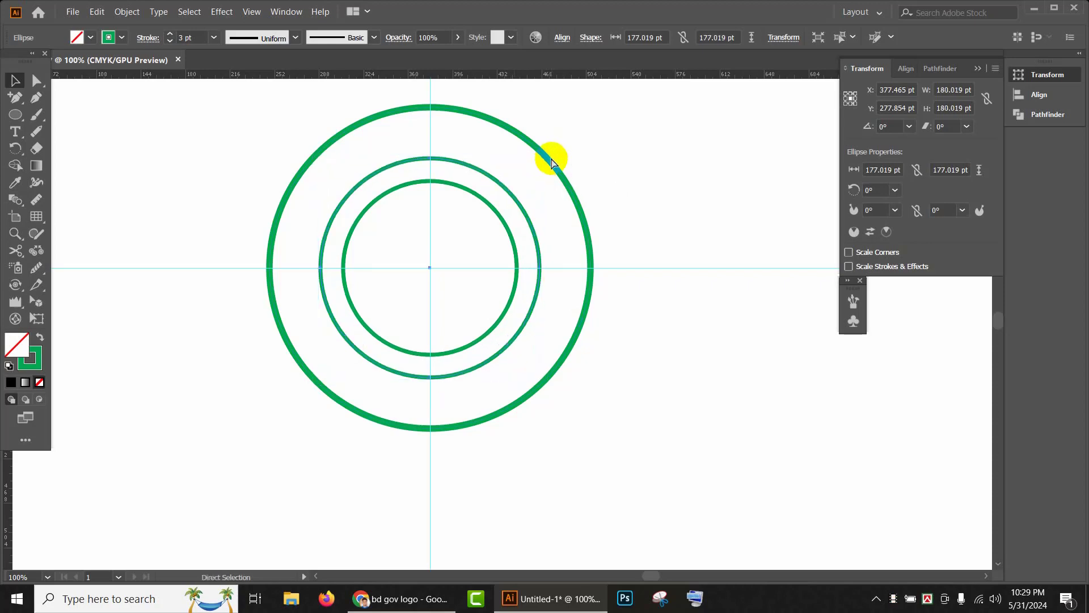
drag(541, 157, 578, 135)
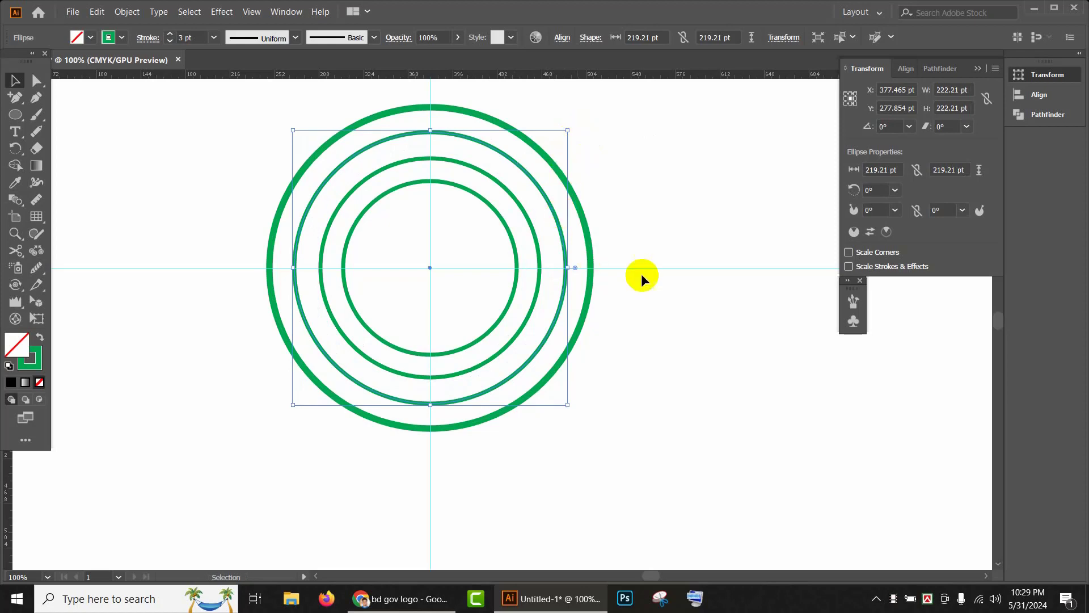
click(659, 278)
- Place a second horizontal guide across the lower part of the concentric circles, below their centre
scroll(563, 347, down, 1)
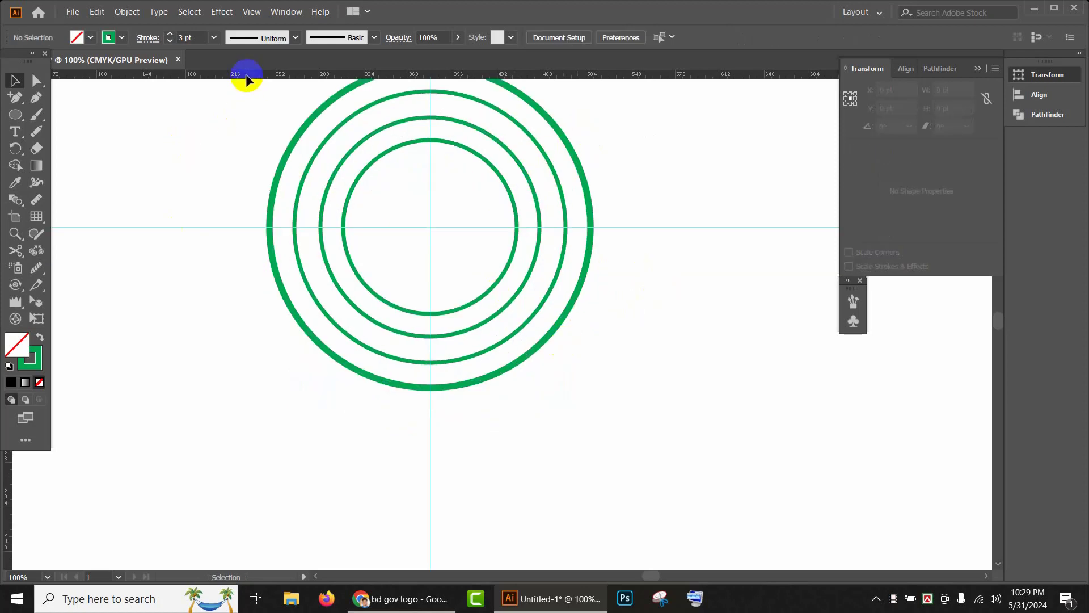
drag(247, 80, 302, 298)
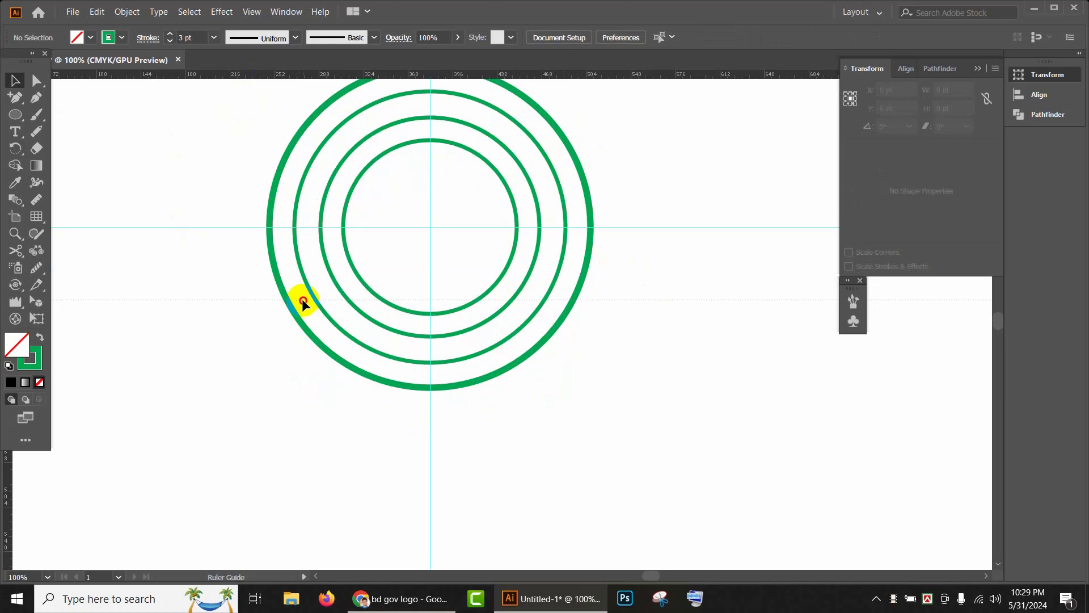
scroll(326, 307, up, 1)
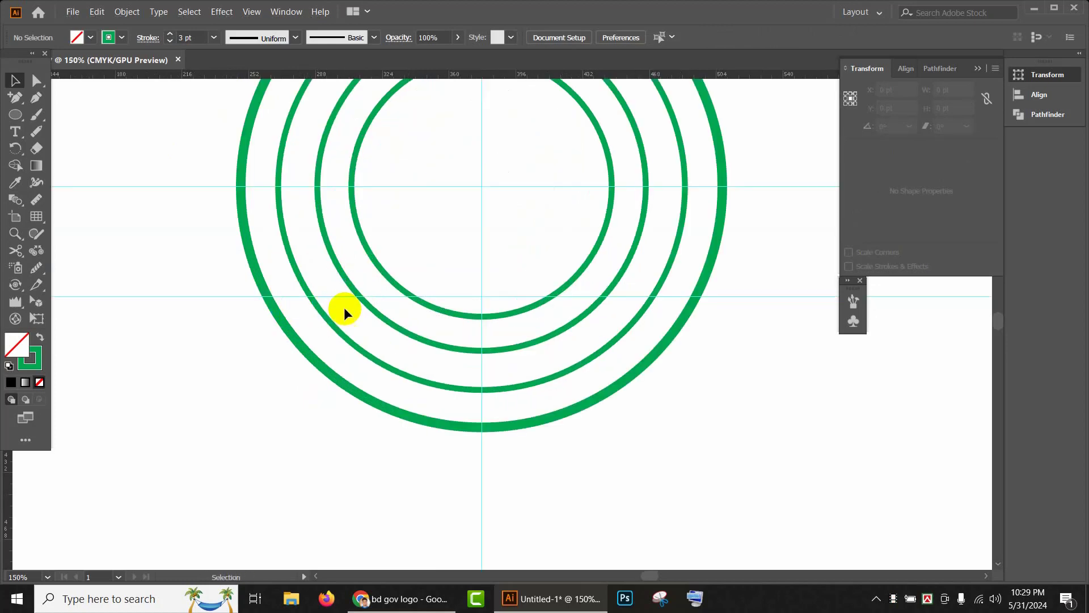
- Turn the innermost circle's stroke into a fill and set the fill to CMYK Red
drag(369, 250, 311, 353)
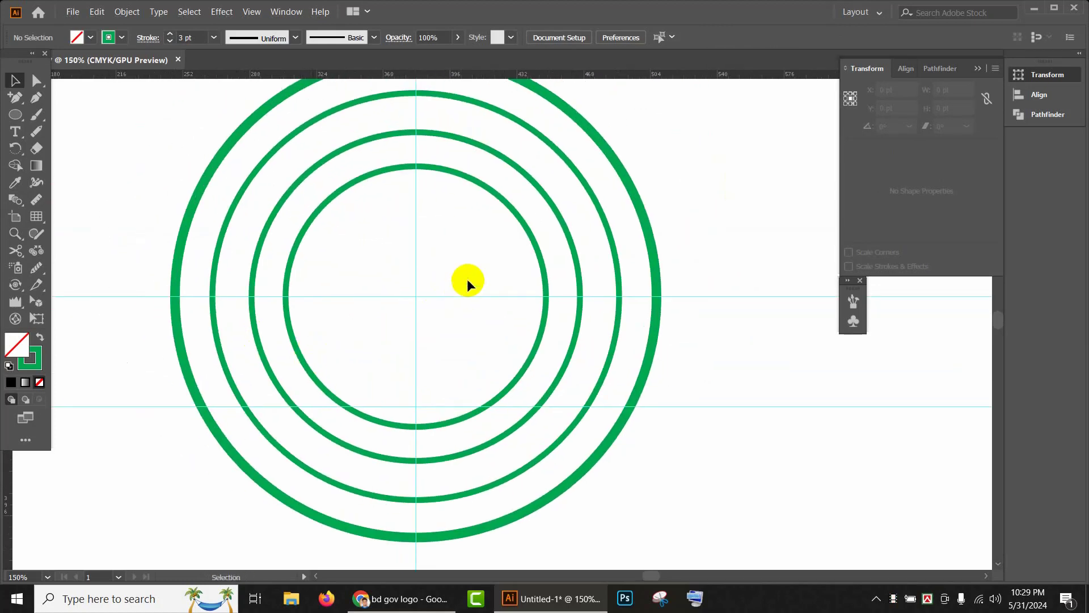
click(472, 182)
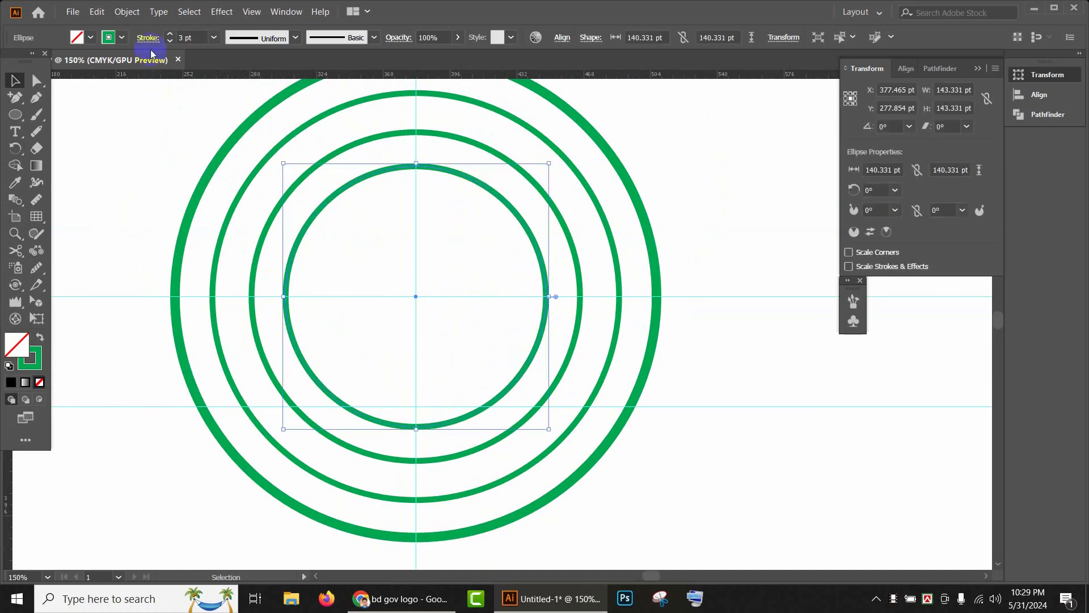
click(41, 340)
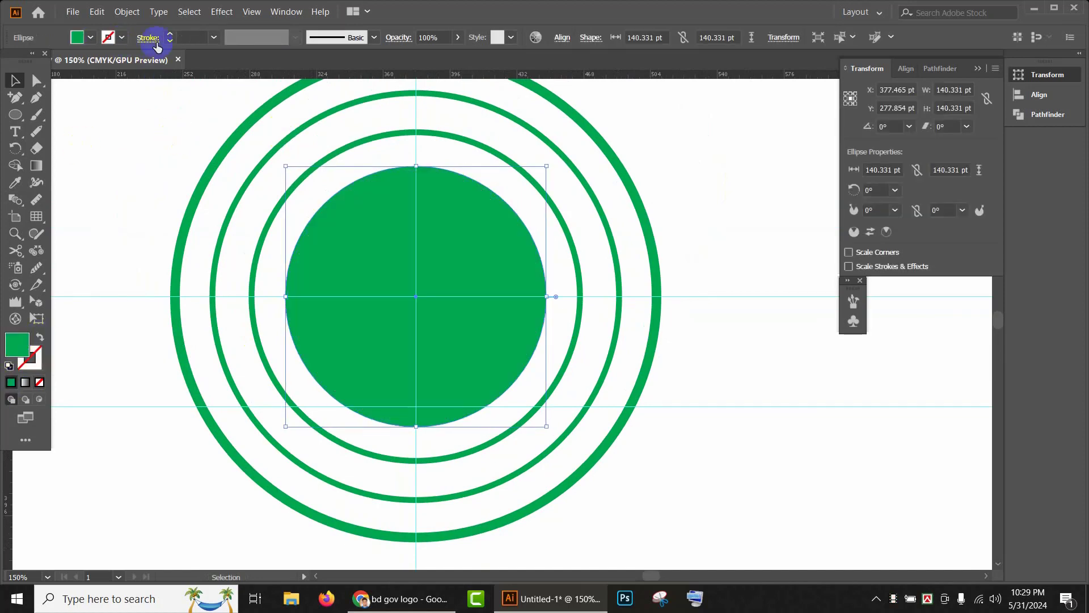
click(90, 38)
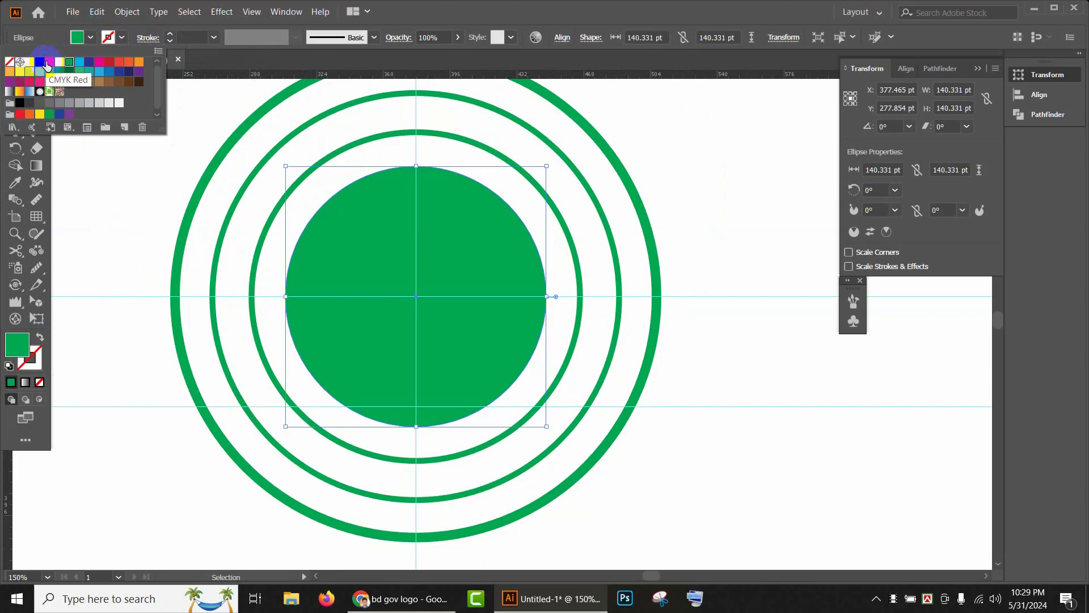
click(49, 61)
click(687, 212)
- Show the Color panel to check the red circle's CMYK values, and deselect the circle
scroll(699, 243, up, 2)
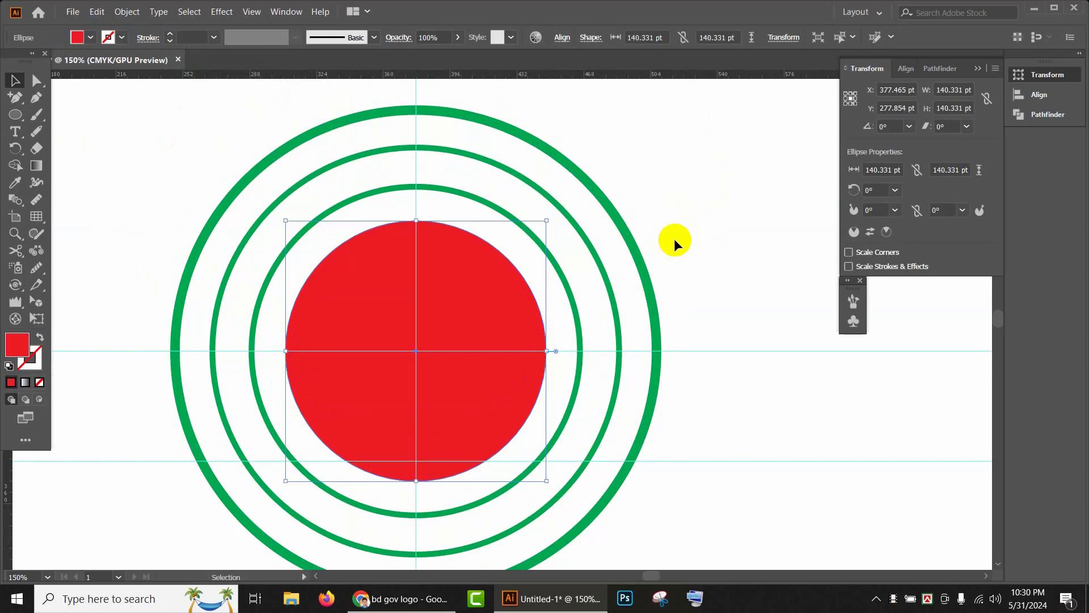
key(F6)
key(F6)
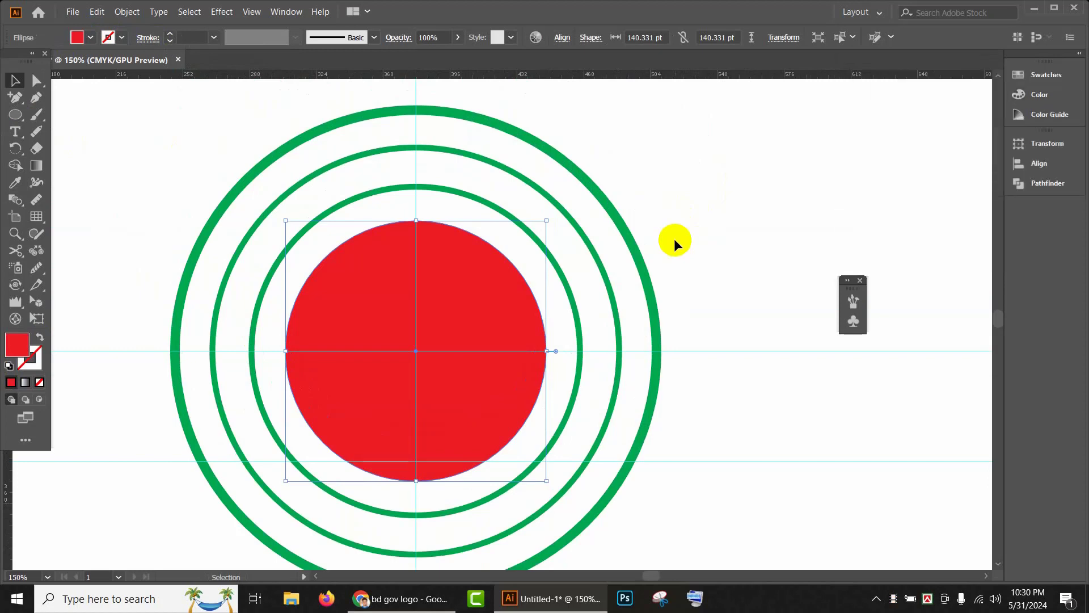
key(F6)
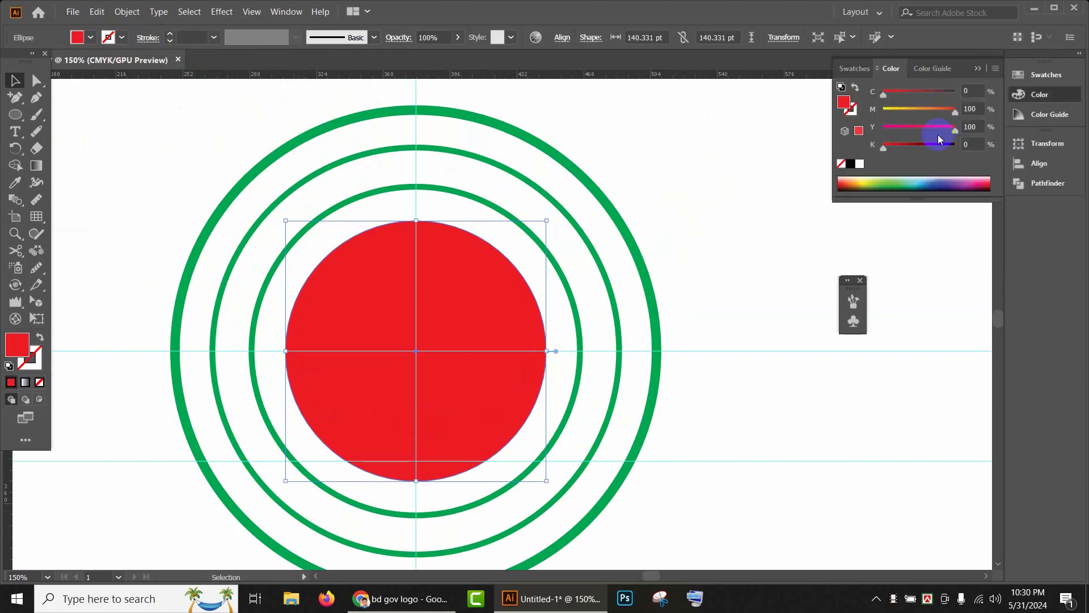
click(735, 216)
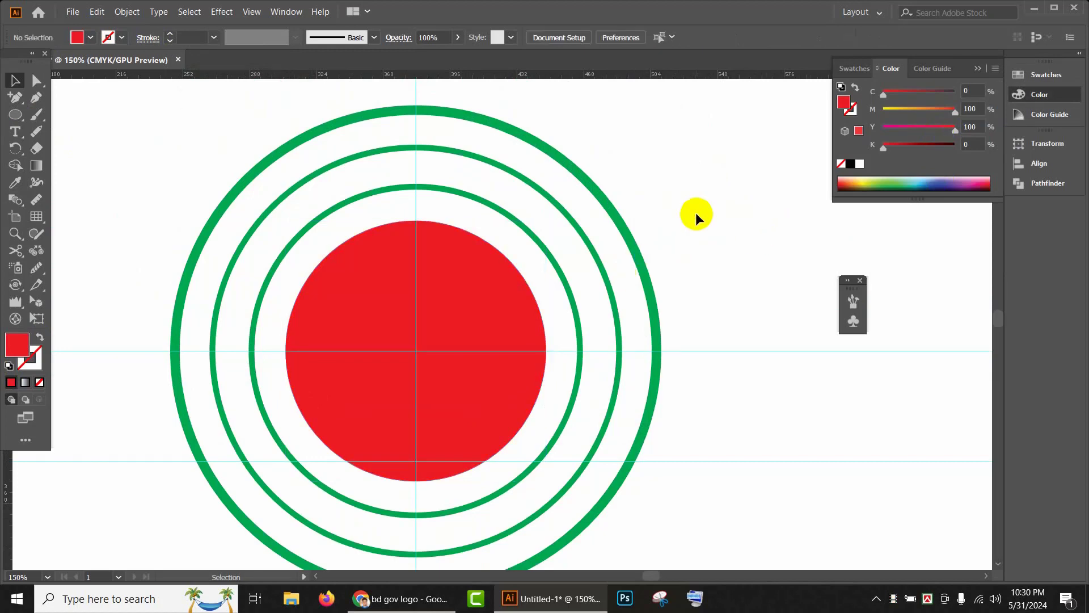
- Cut the ring nearest the red circle with Scissors at the central horizontal guide and delete its lower half
scroll(311, 373, down, 2)
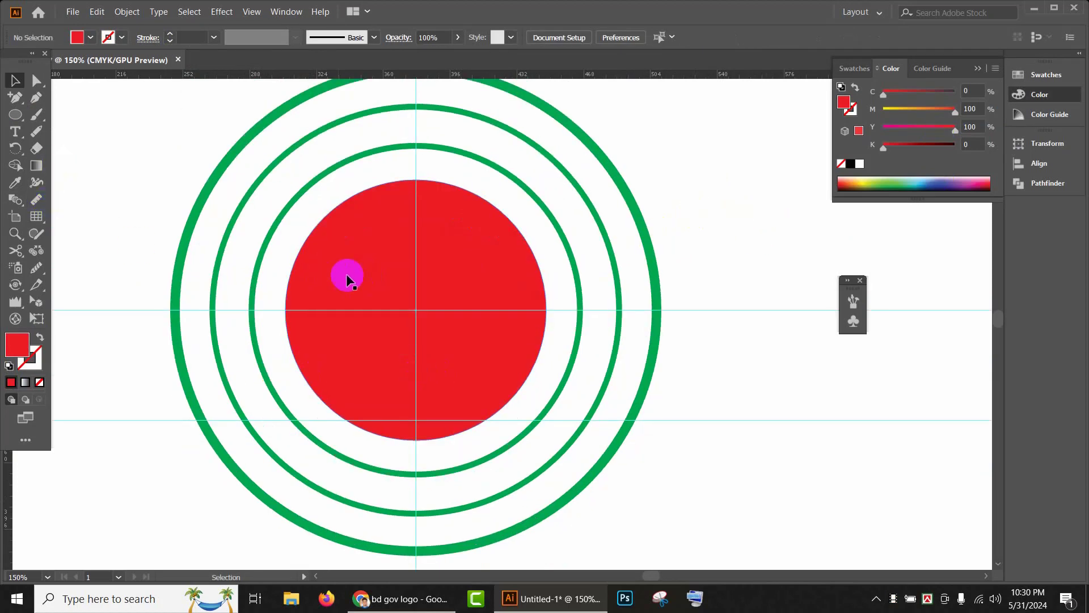
click(272, 389)
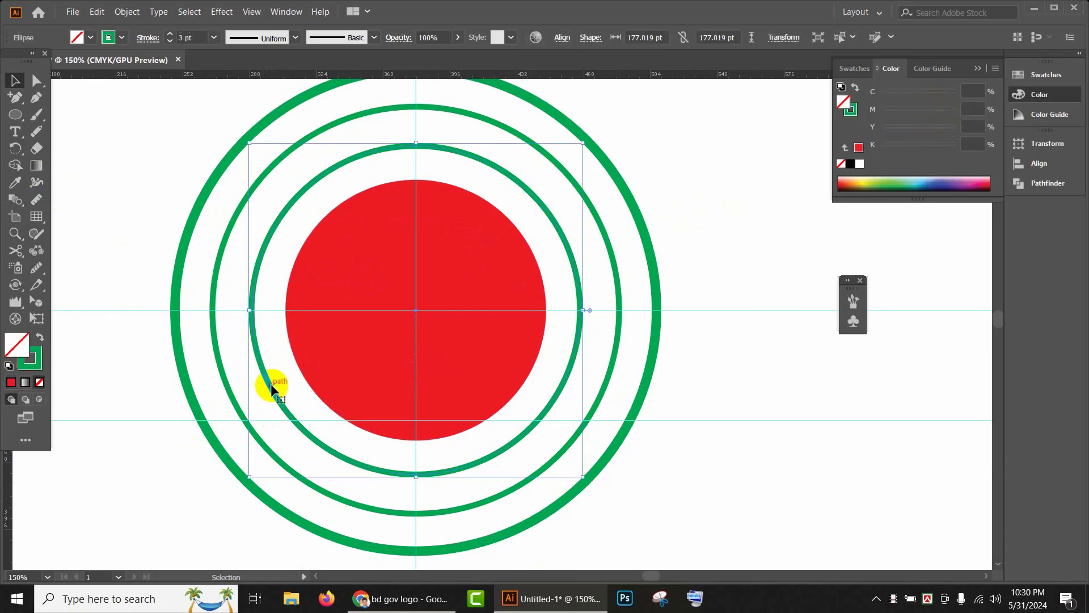
click(13, 253)
click(250, 311)
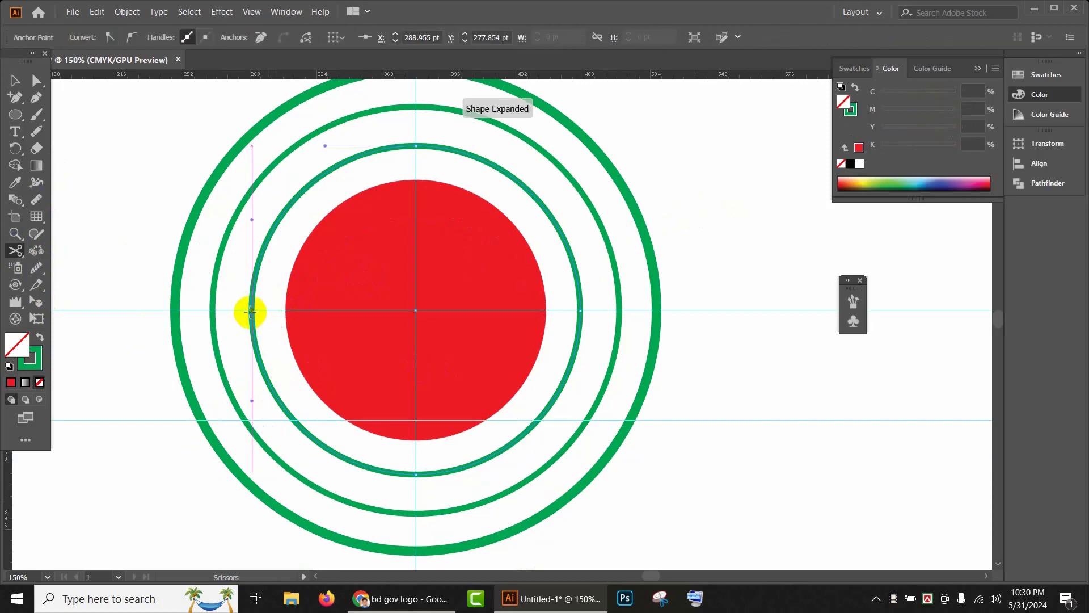
click(580, 310)
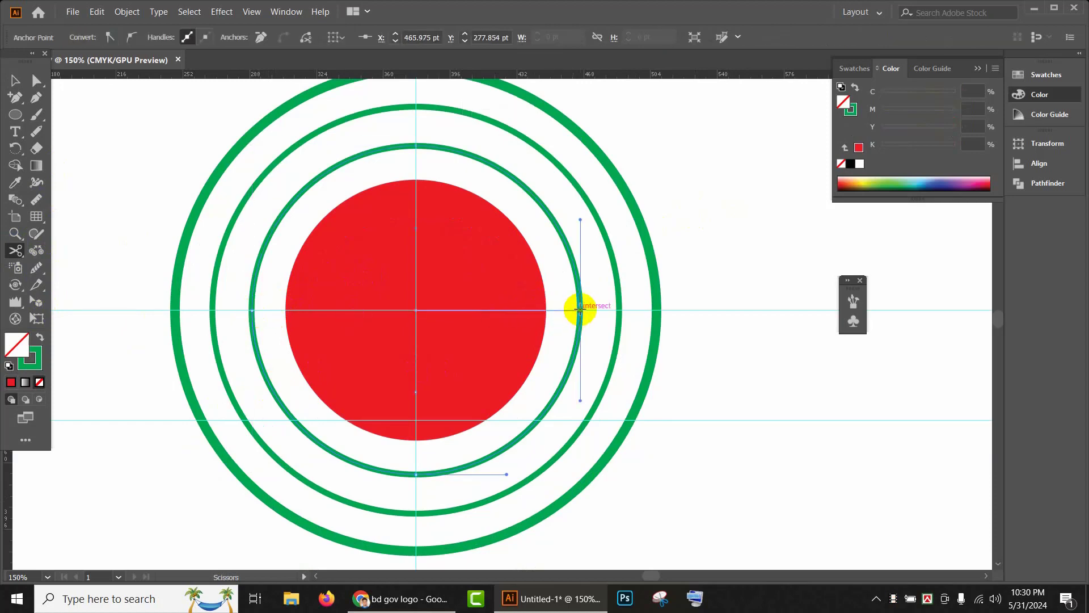
click(14, 81)
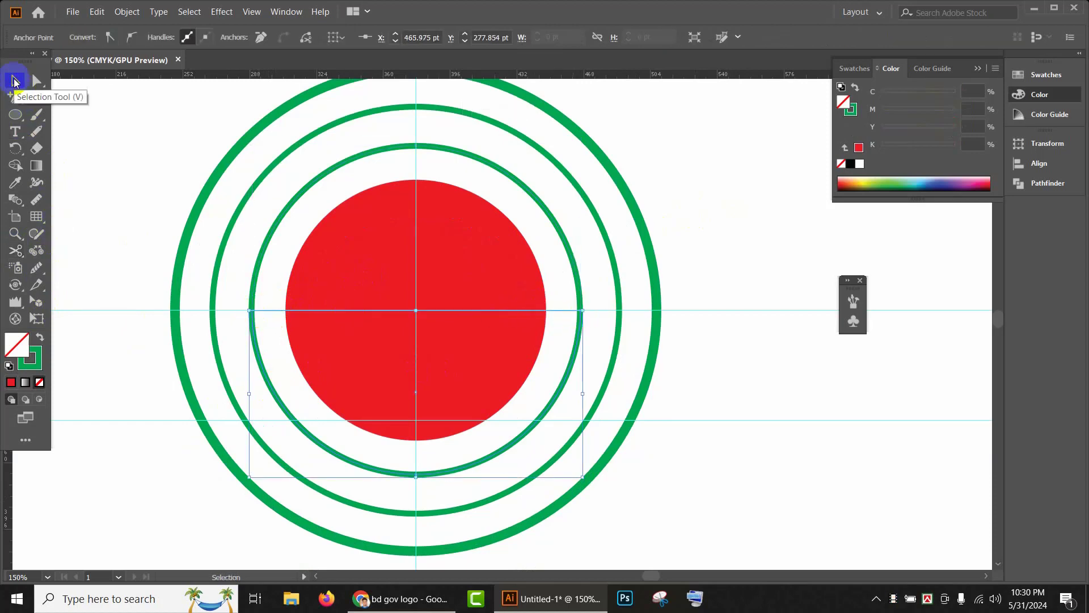
click(485, 412)
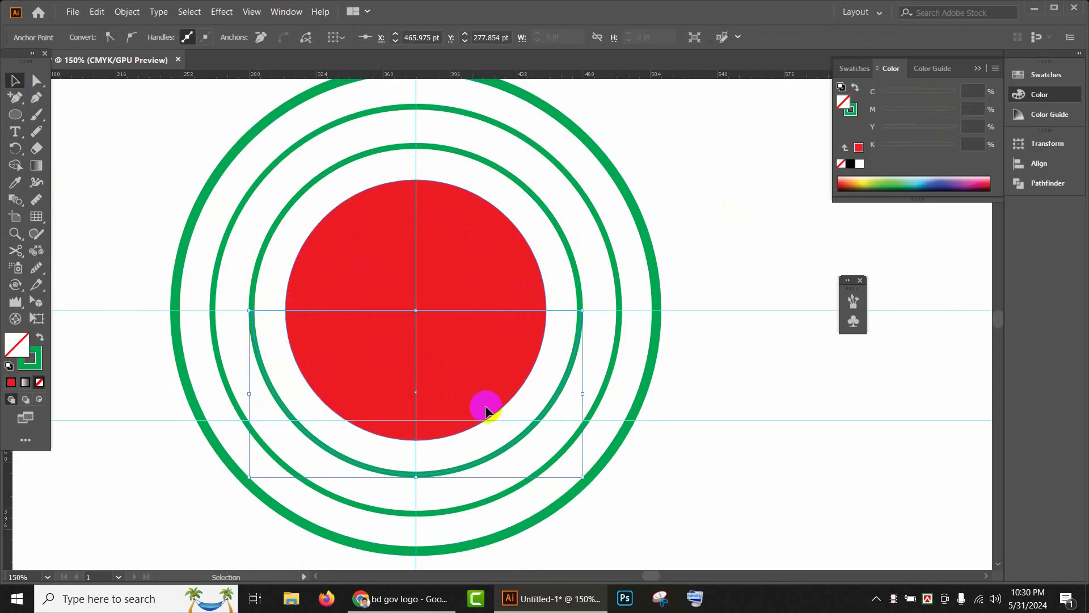
click(574, 353)
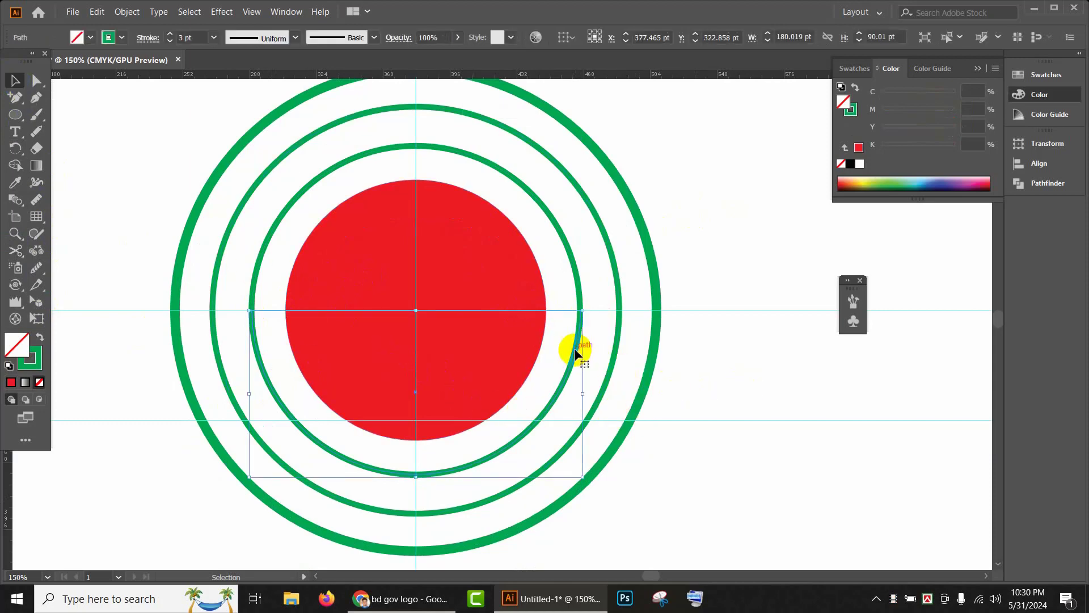
key(Delete)
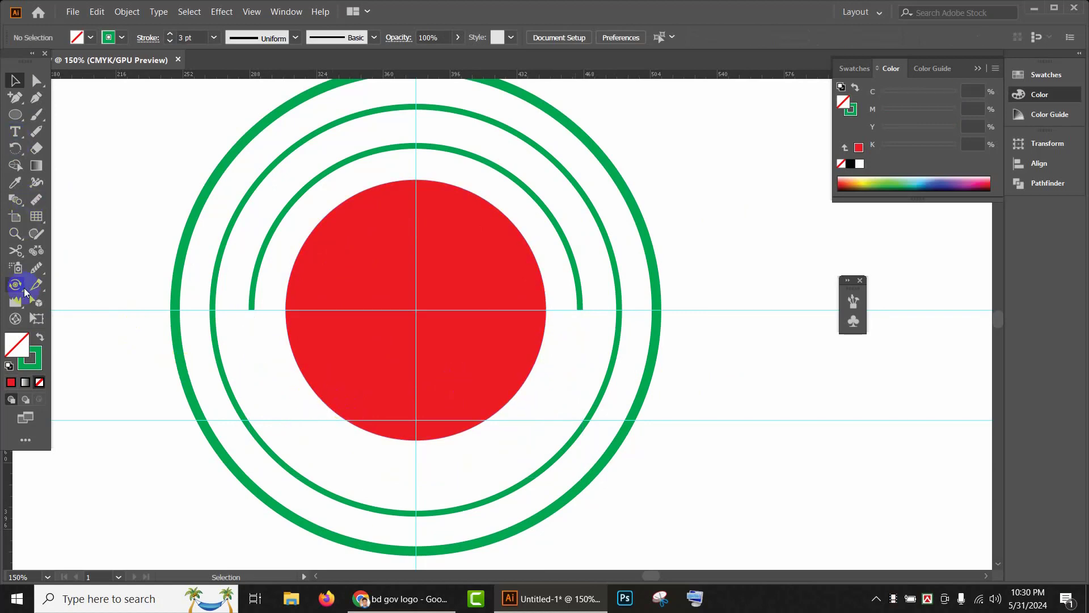
- Cut the middle ring with Scissors at both crossings of the lower horizontal guide and delete the part above the guide
click(15, 251)
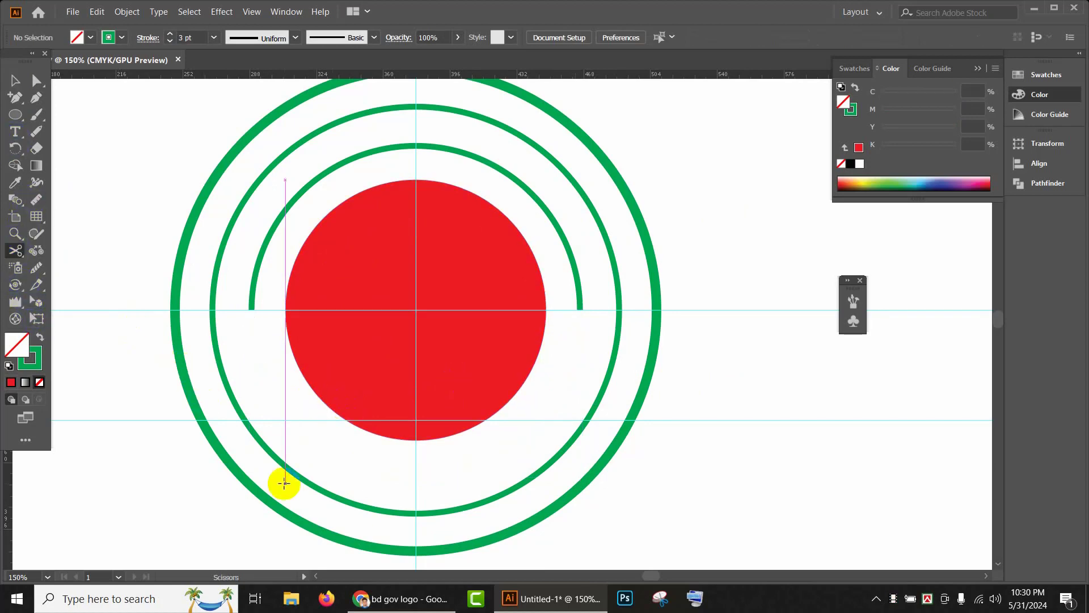
click(244, 421)
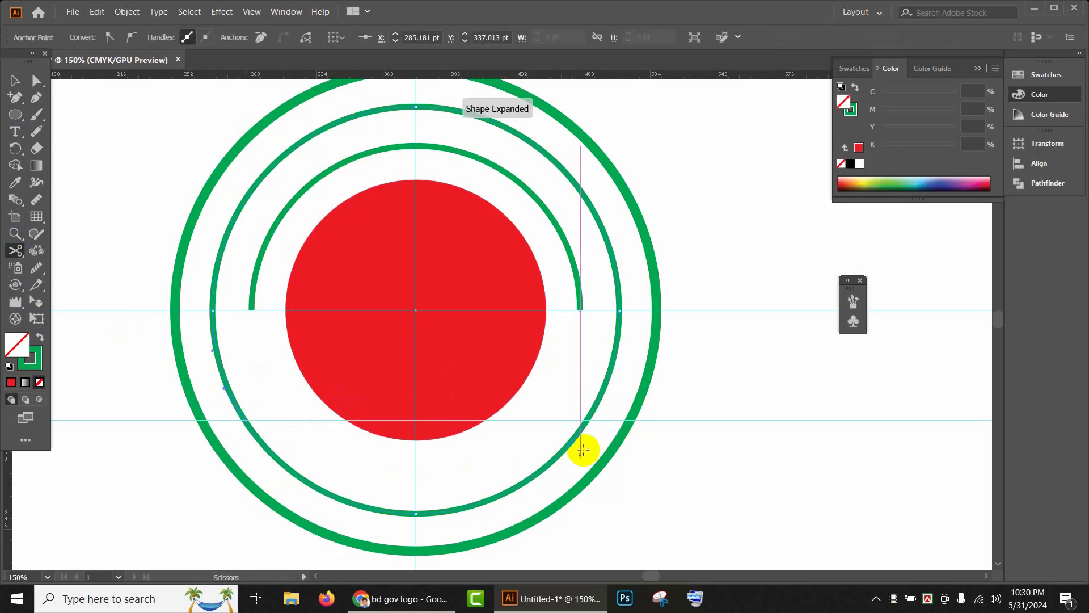
click(587, 420)
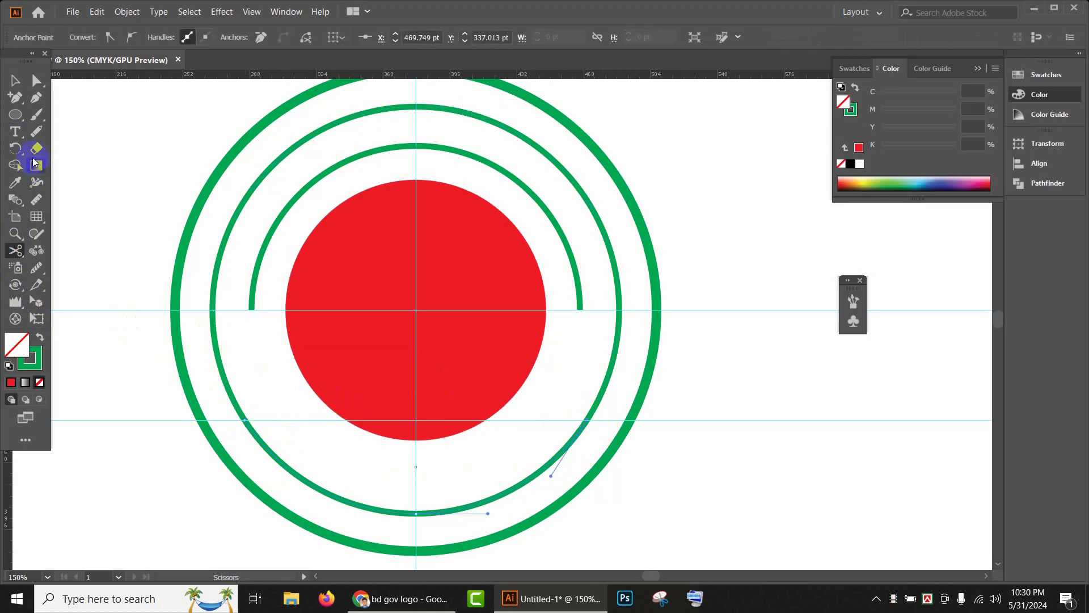
click(14, 83)
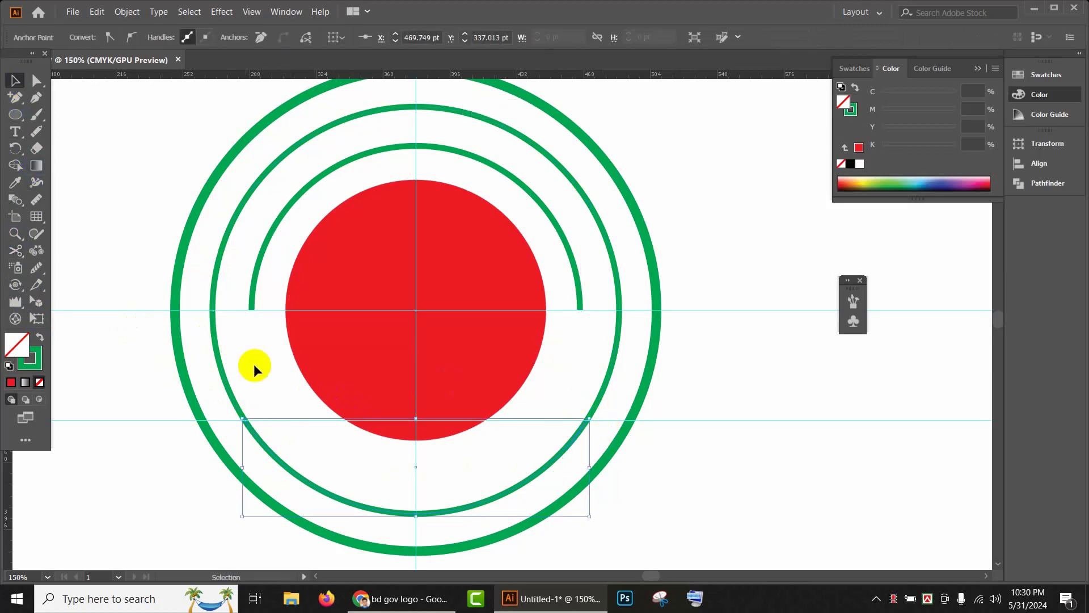
click(218, 367)
key(Delete)
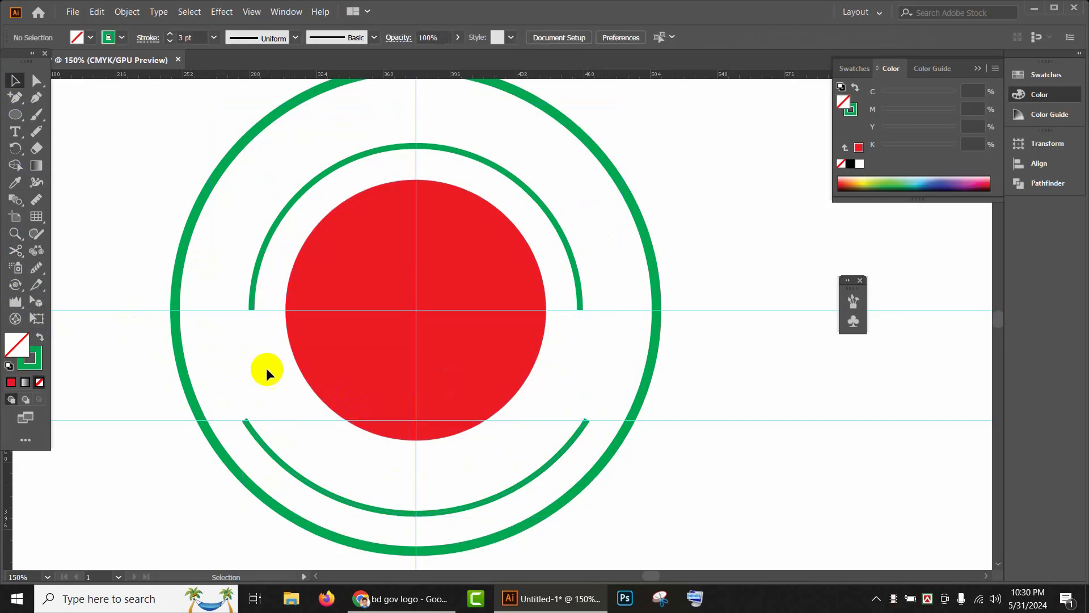
- Duplicate the texts গণপ্রজাতন্ত্রী বাংলাদেশ and সরকার beside the originals, and place the সরকার copy directly above the other copy
scroll(704, 282, down, 3)
drag(686, 209, 481, 375)
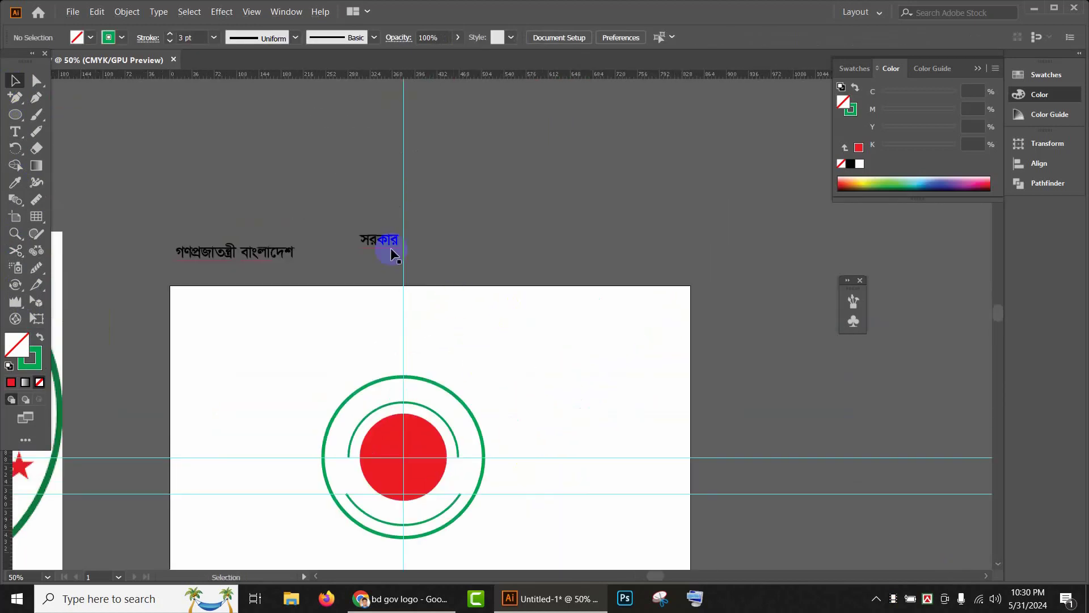
click(390, 248)
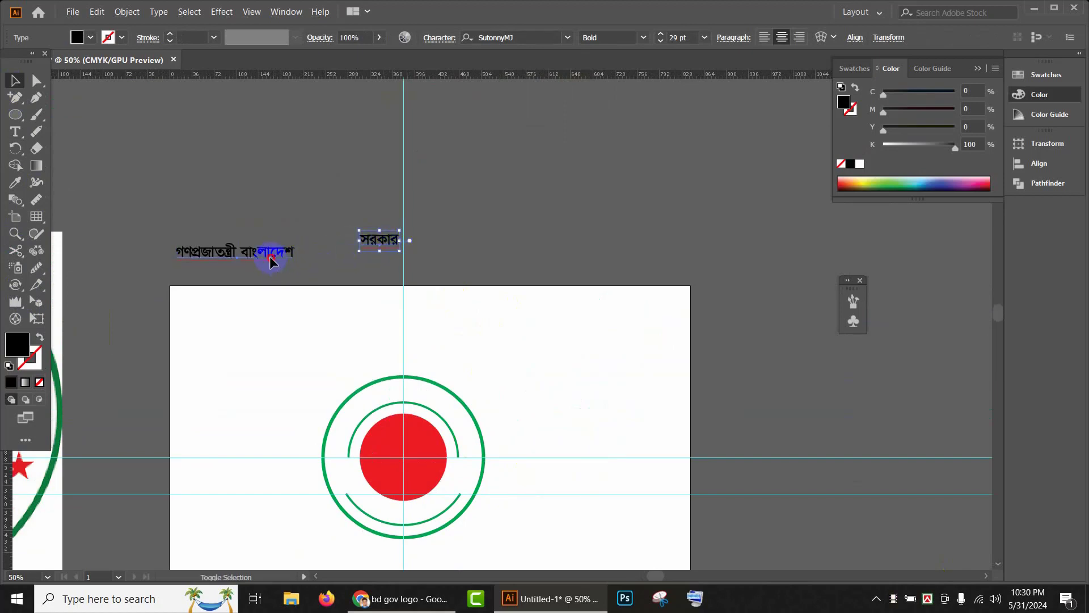
shift+click(271, 258)
drag(271, 258, 558, 248)
click(649, 289)
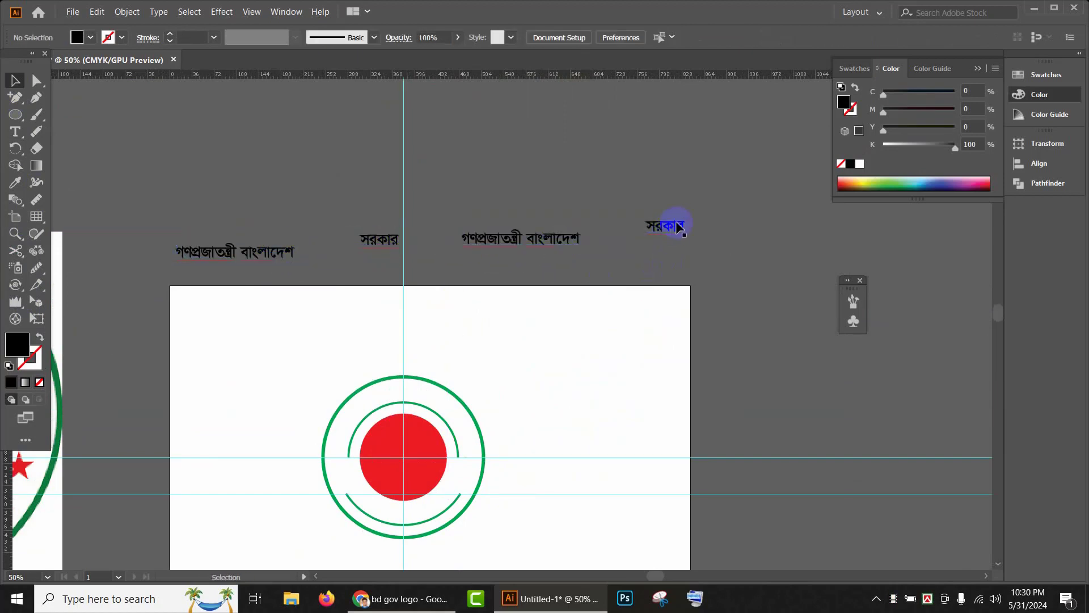
drag(678, 227, 539, 221)
- Expand the two stacked text copies into outlines with Object and Fill enabled
drag(506, 176, 526, 255)
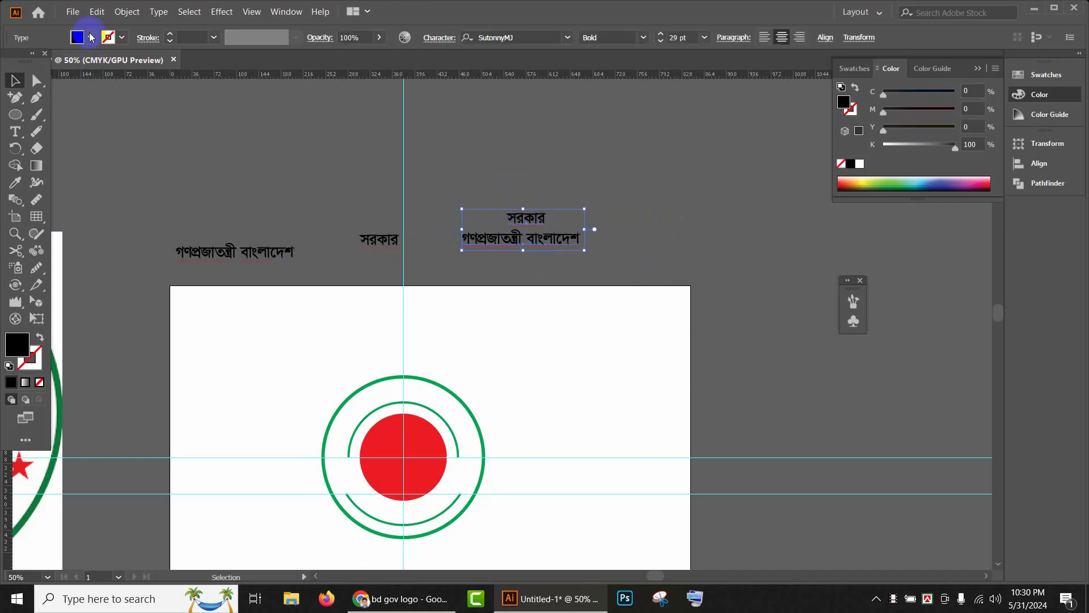
click(127, 11)
click(142, 154)
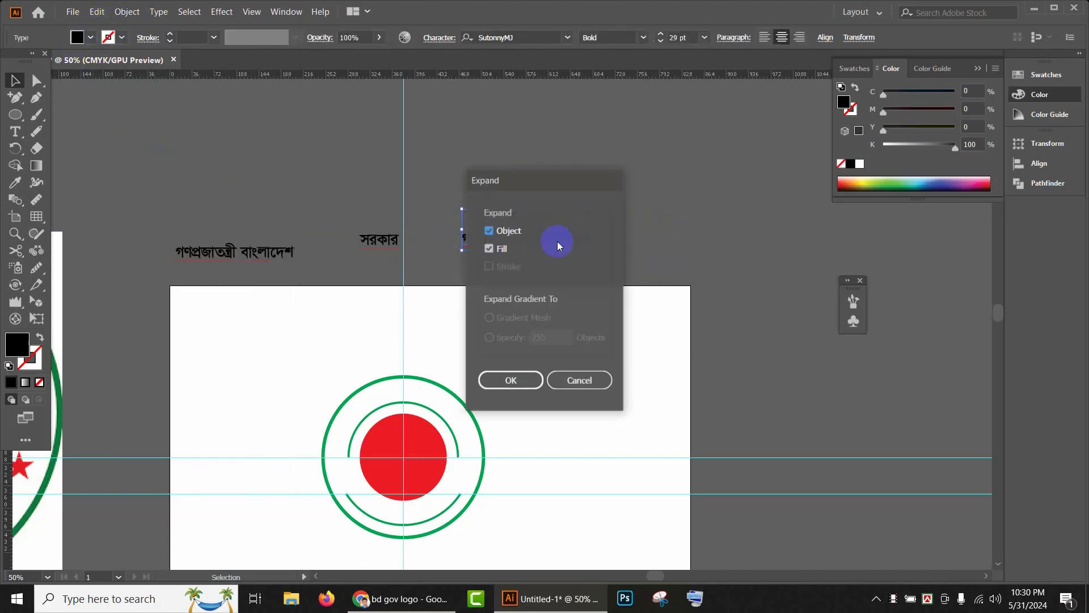
click(520, 379)
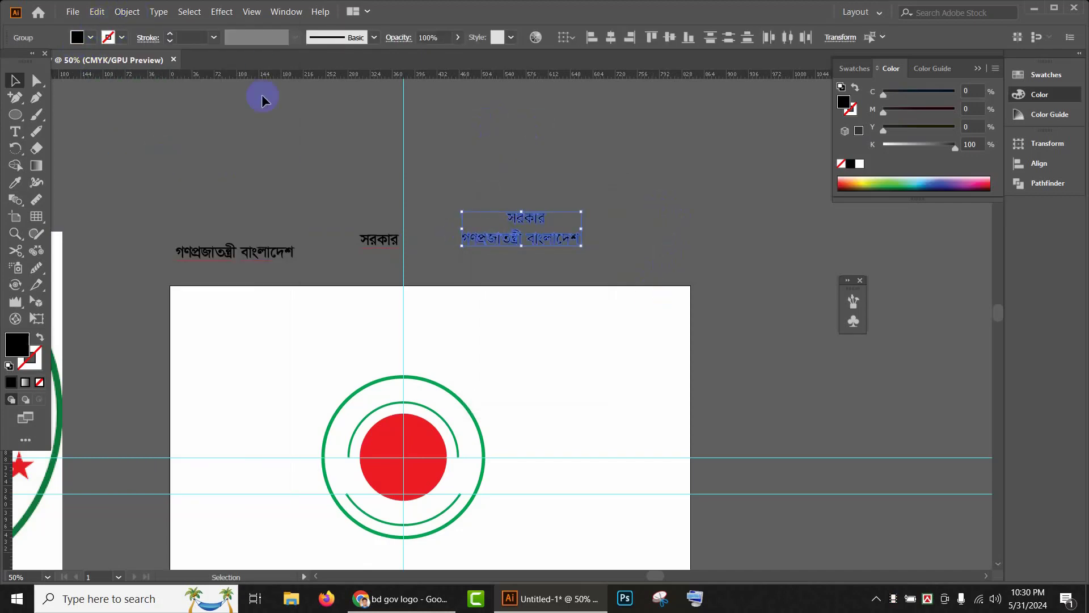
- Show the Brushes panel and create an Art Brush with default options from the outlined গণপ্রজাতন্ত্রী বাংলাদেশ text
click(282, 13)
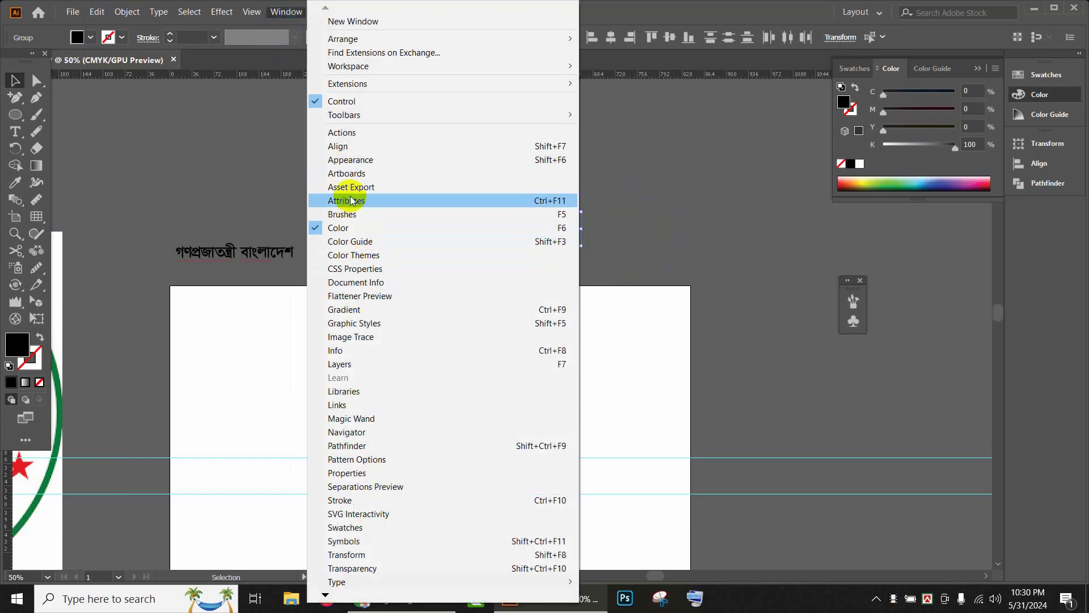
click(363, 215)
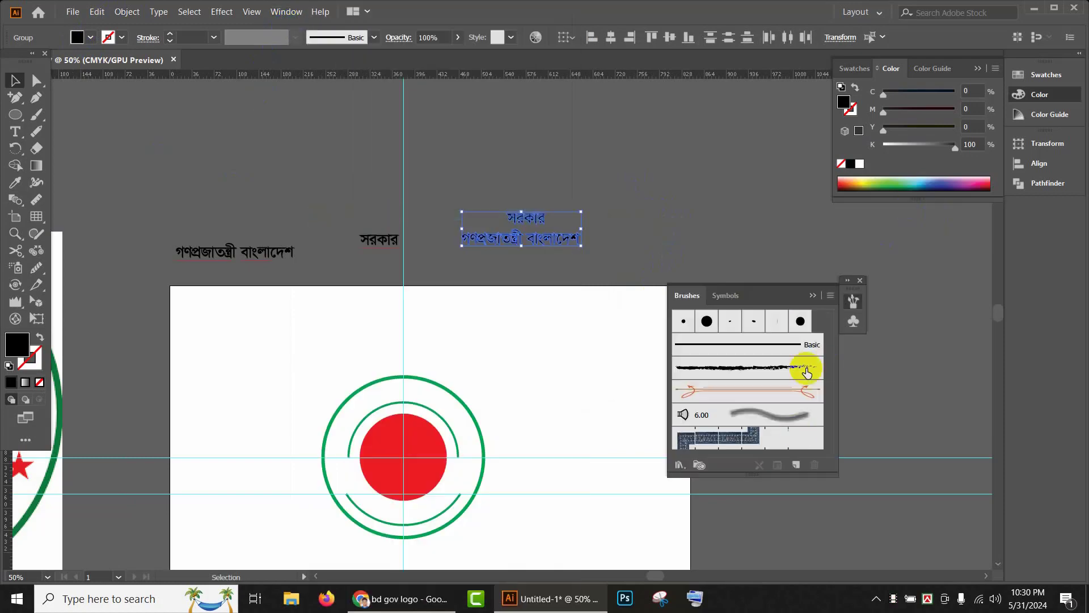
drag(786, 297, 927, 247)
click(522, 265)
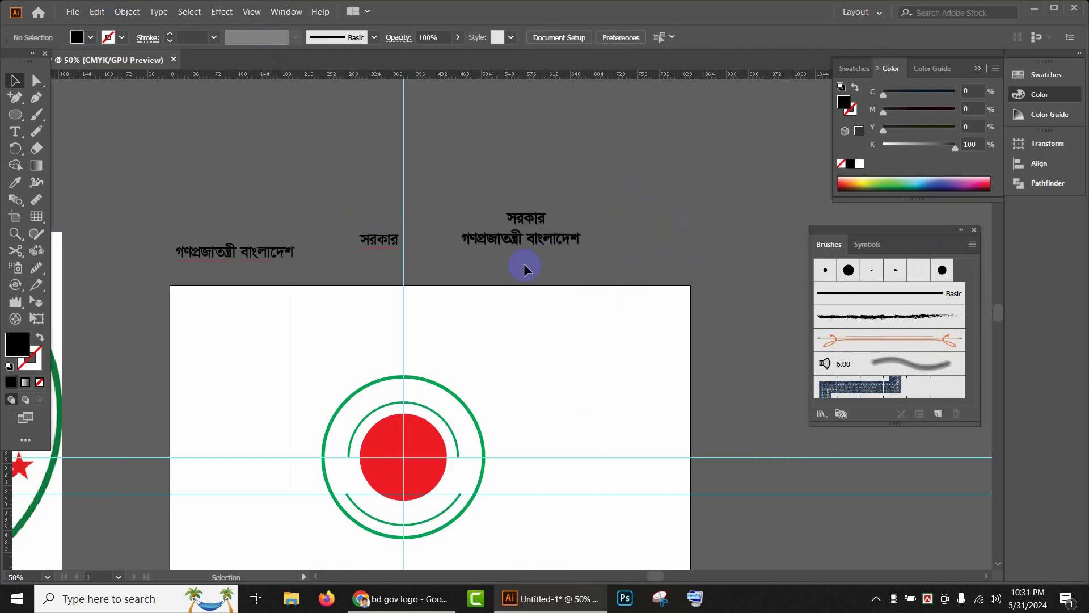
drag(520, 245, 896, 326)
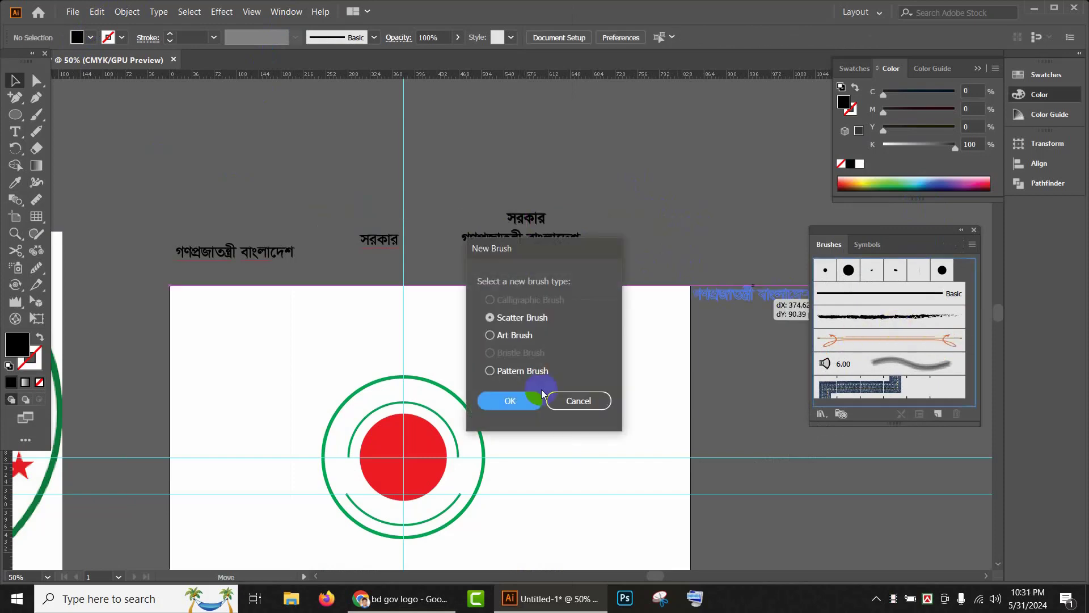
click(520, 336)
click(516, 400)
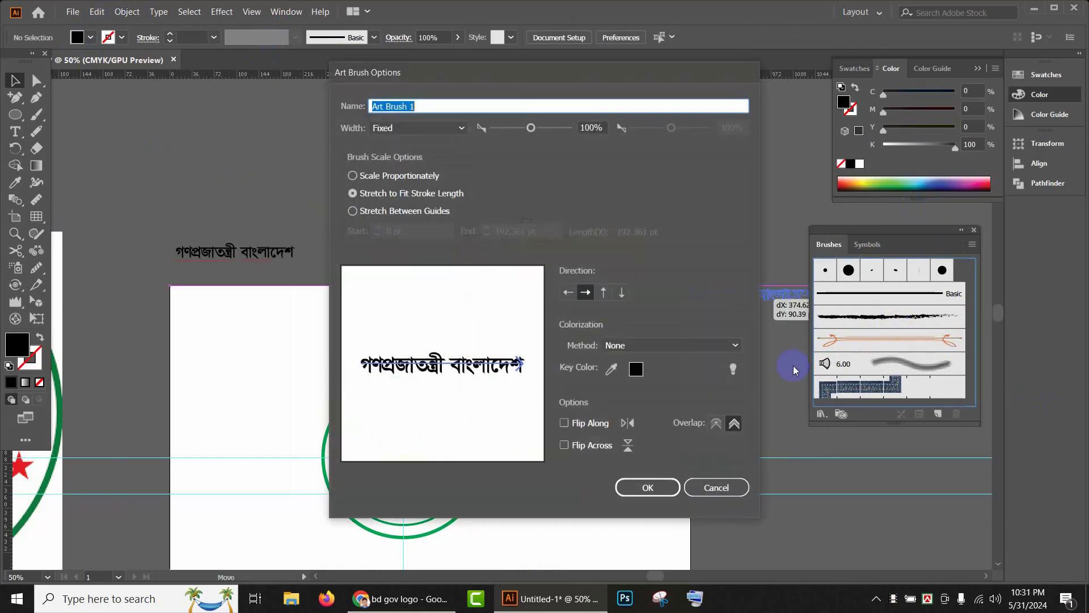
click(647, 477)
- Create a second Art Brush with default options from the outlined সরকার text
click(536, 219)
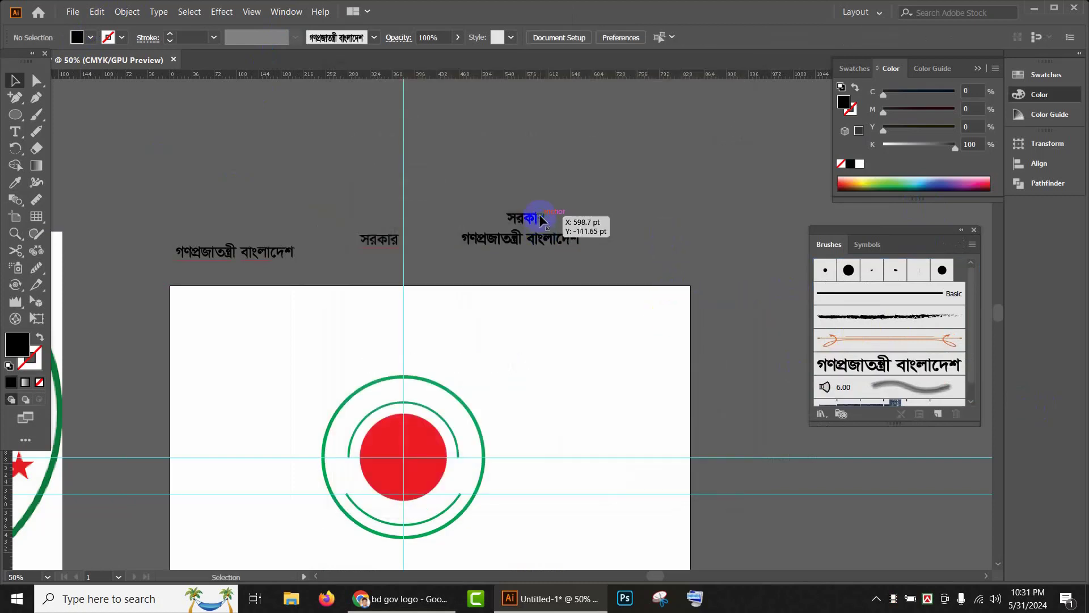
mouse_move(542, 220)
mouse_down()
mouse_move(899, 301)
mouse_move(900, 340)
mouse_up()
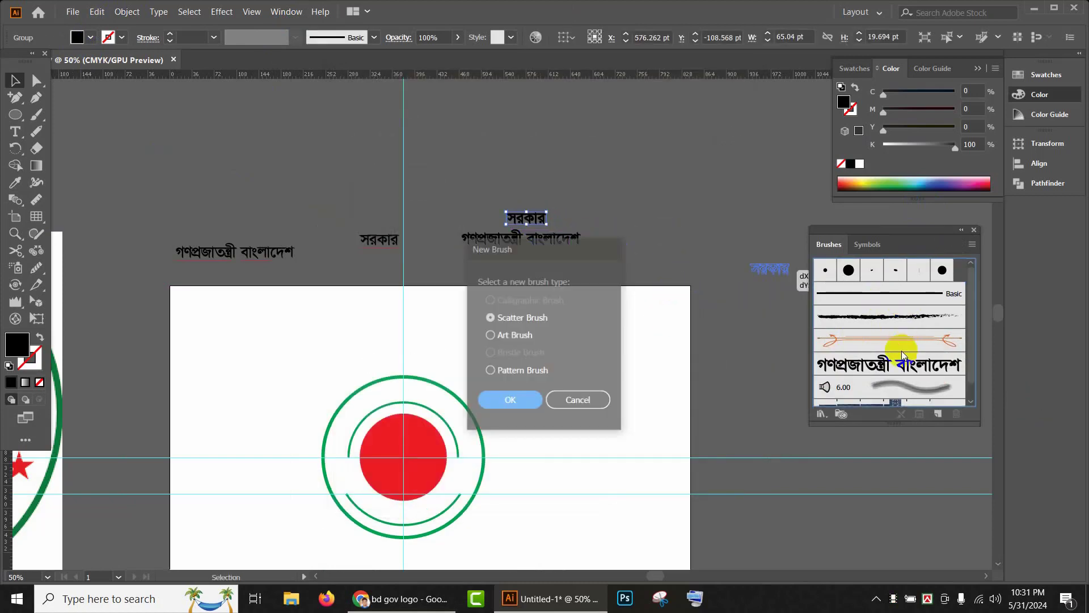
click(502, 337)
click(508, 399)
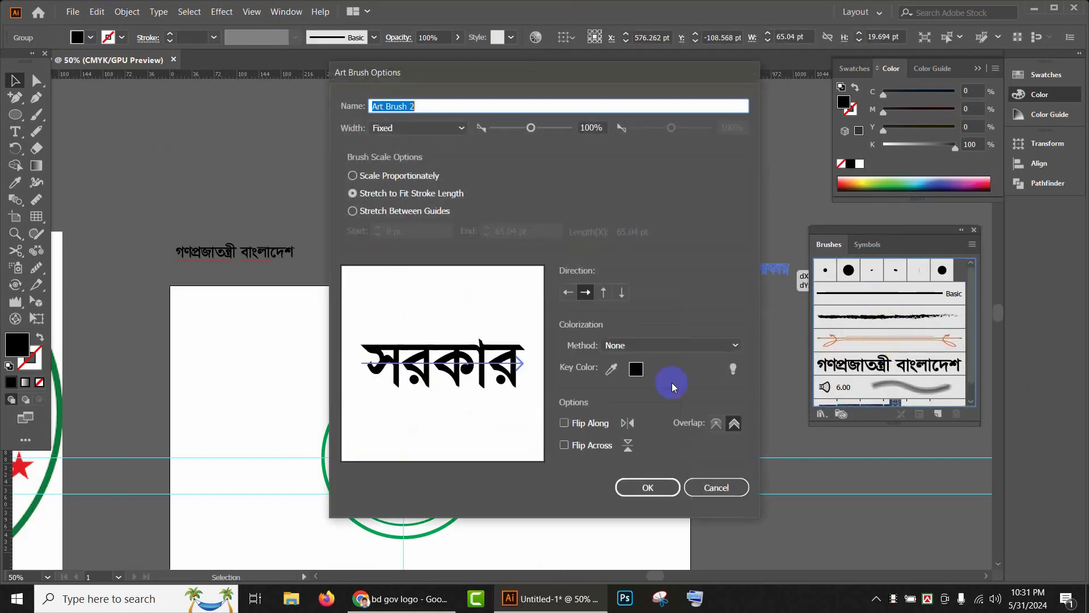
click(639, 486)
- Apply the গণপ্রজাতন্ত্রী বাংলাদেশ art brush to the upper green arc and expand its appearance
click(582, 430)
drag(582, 433, 644, 305)
scroll(516, 297, up, 2)
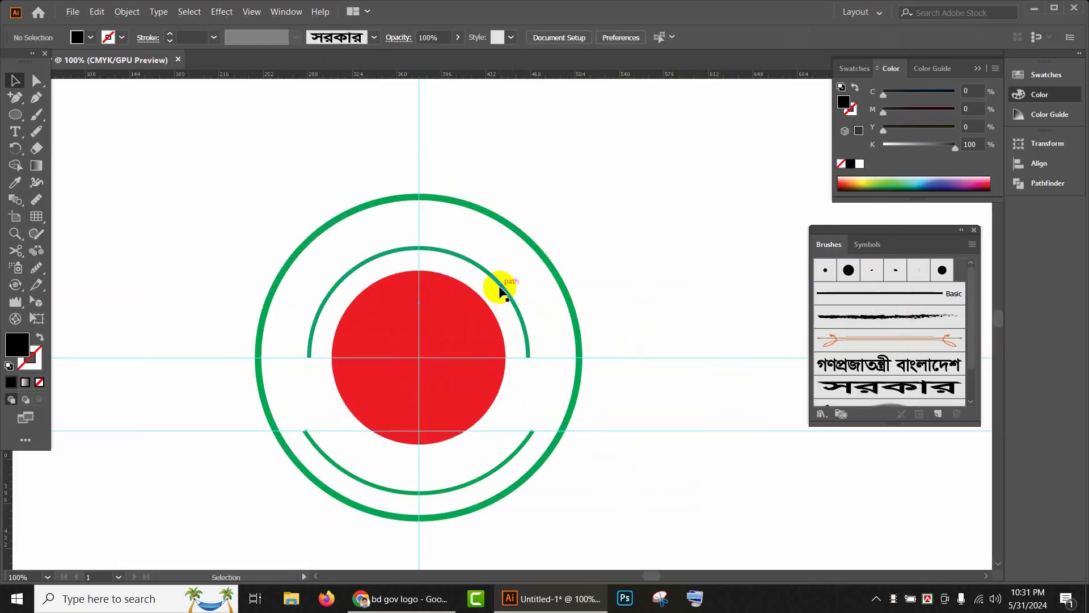
click(498, 288)
click(922, 368)
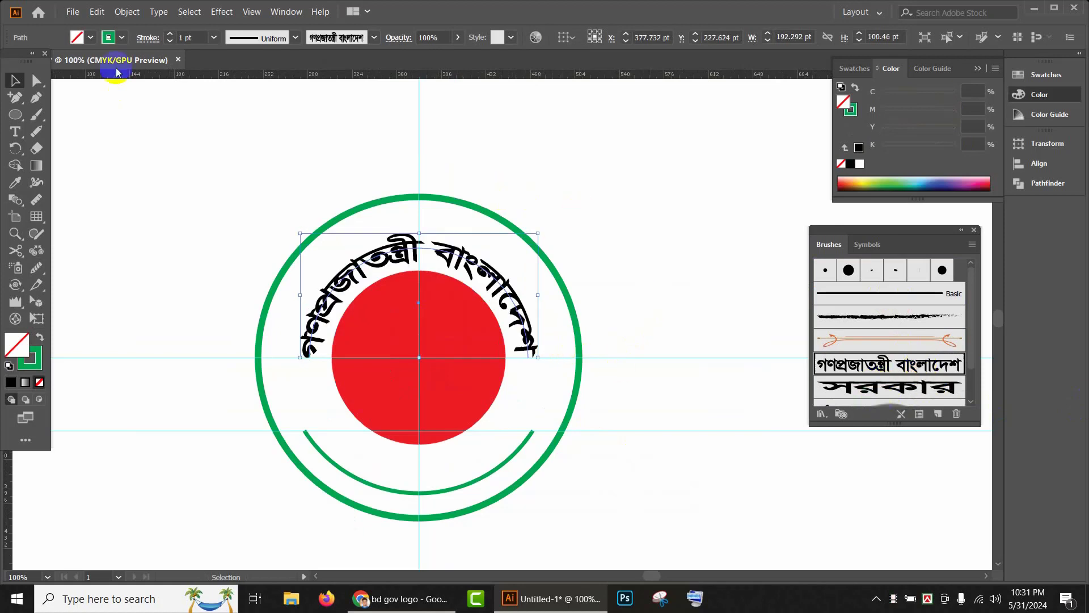
click(127, 11)
click(153, 171)
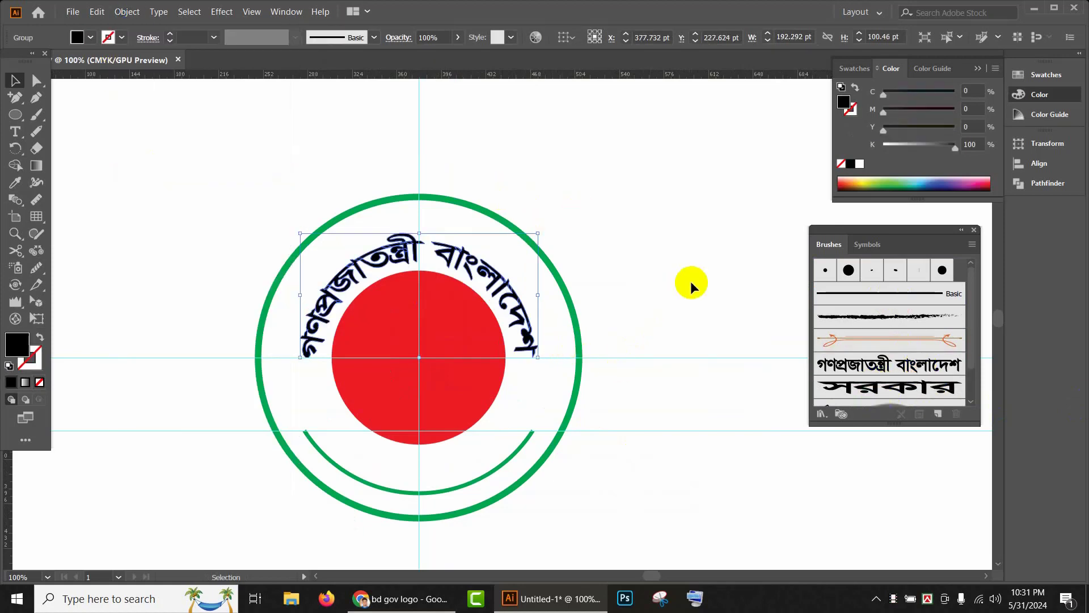
- Apply the সরকার art brush to the lower green arc inside the outer ring
click(675, 284)
drag(675, 284, 695, 190)
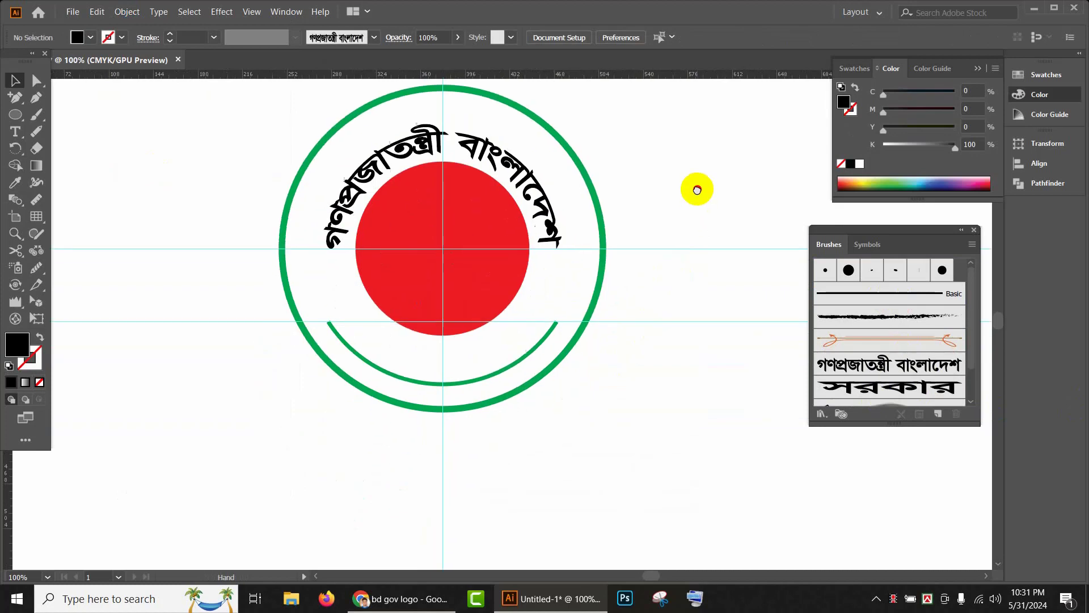
click(559, 217)
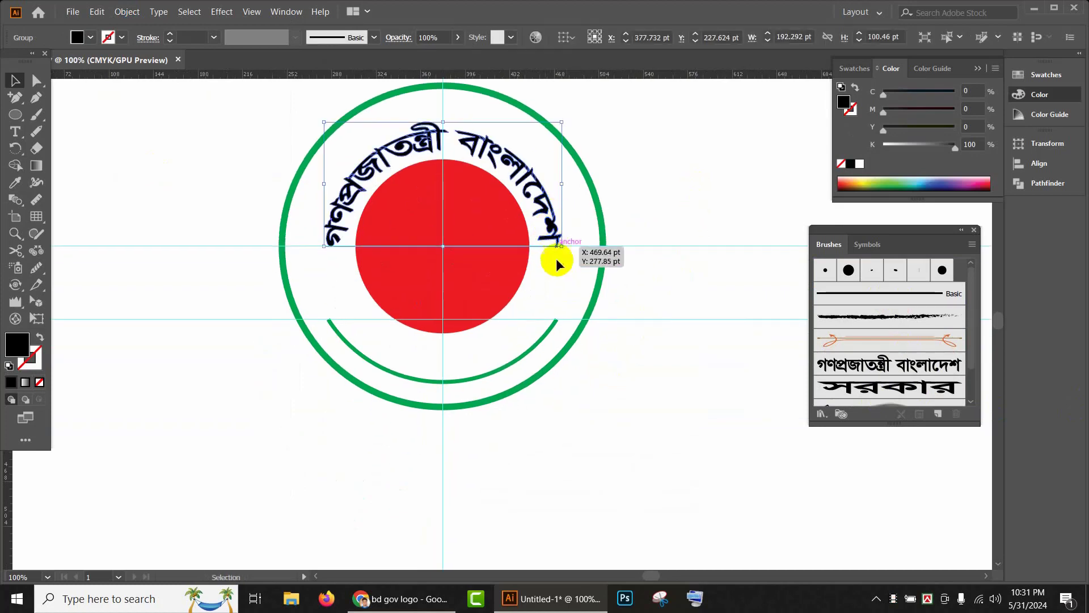
click(694, 333)
click(529, 350)
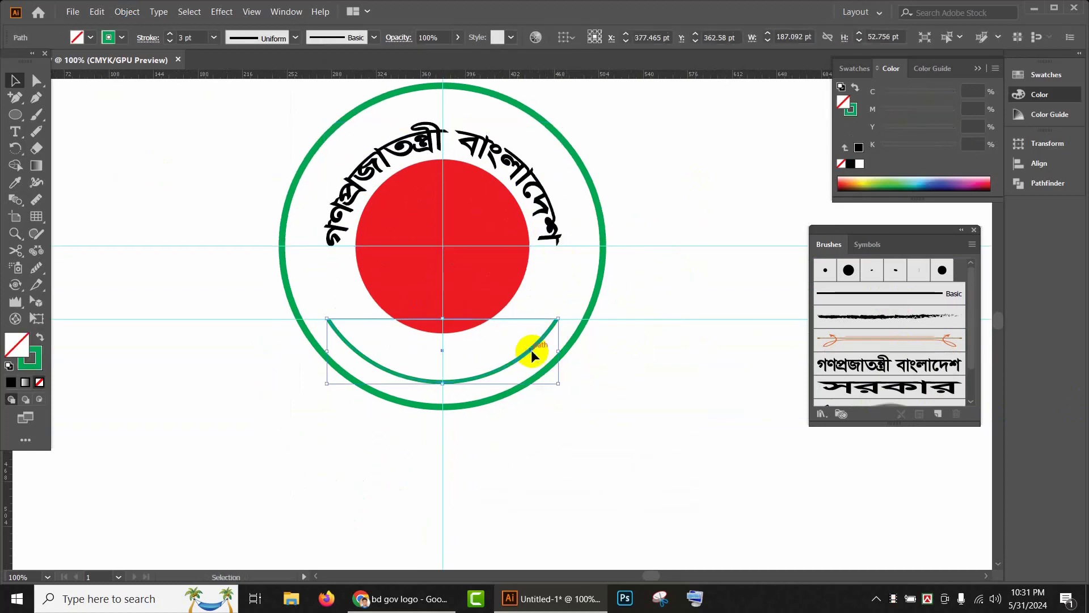
click(872, 389)
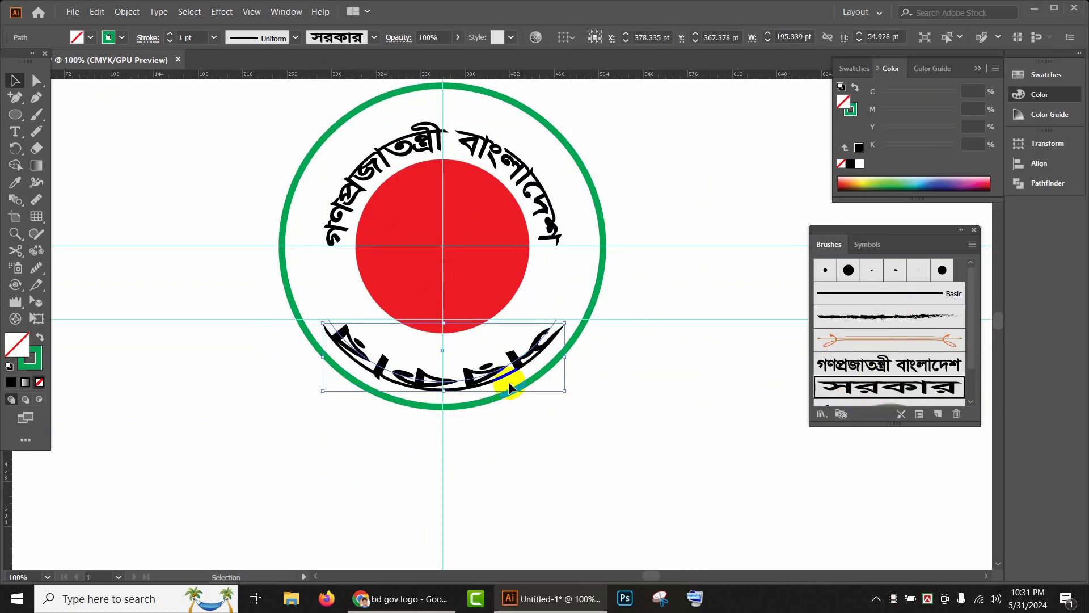
- Reflect the lower সরকার arc across the vertical axis, with the preview on
click(16, 149)
click(72, 165)
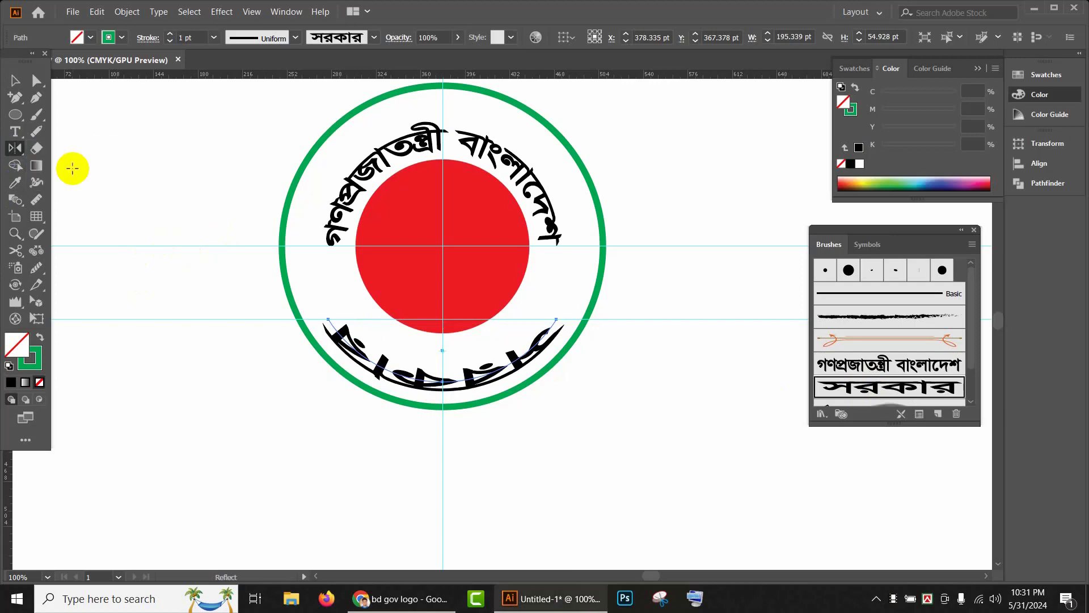
double_click(13, 150)
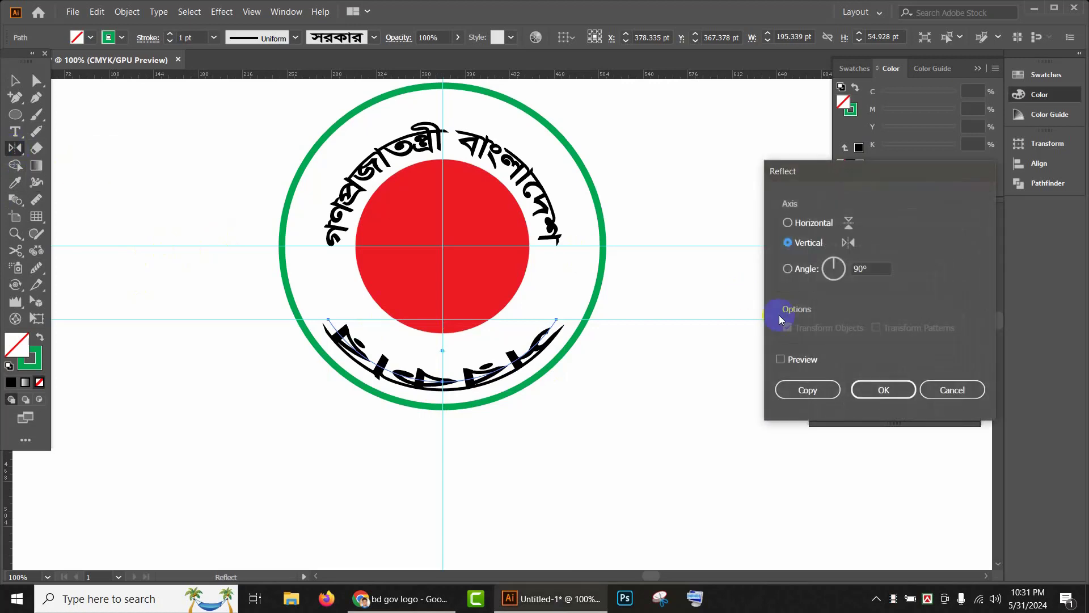
click(795, 359)
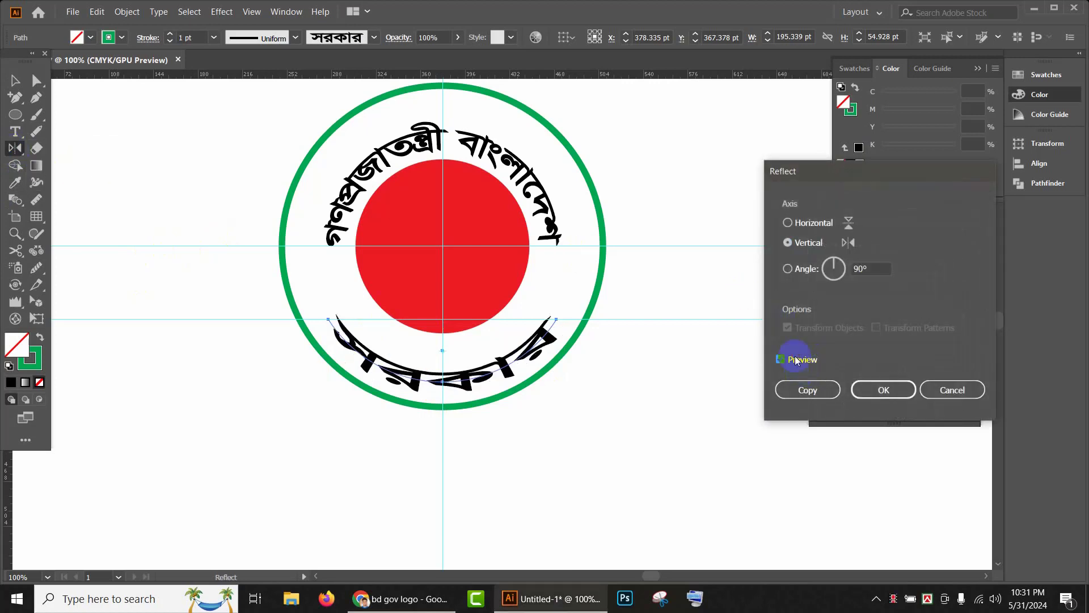
click(879, 388)
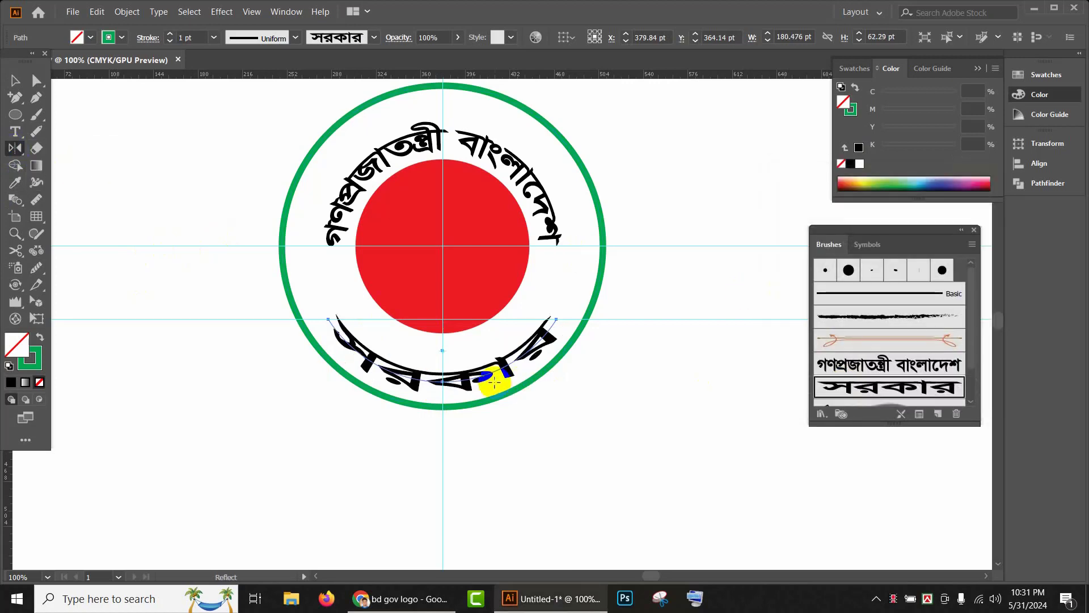
- Adjust the lower সরকার arc to a Y position of 363 pt, a width of 180 pt and a height of 62 pt
click(695, 34)
click(695, 41)
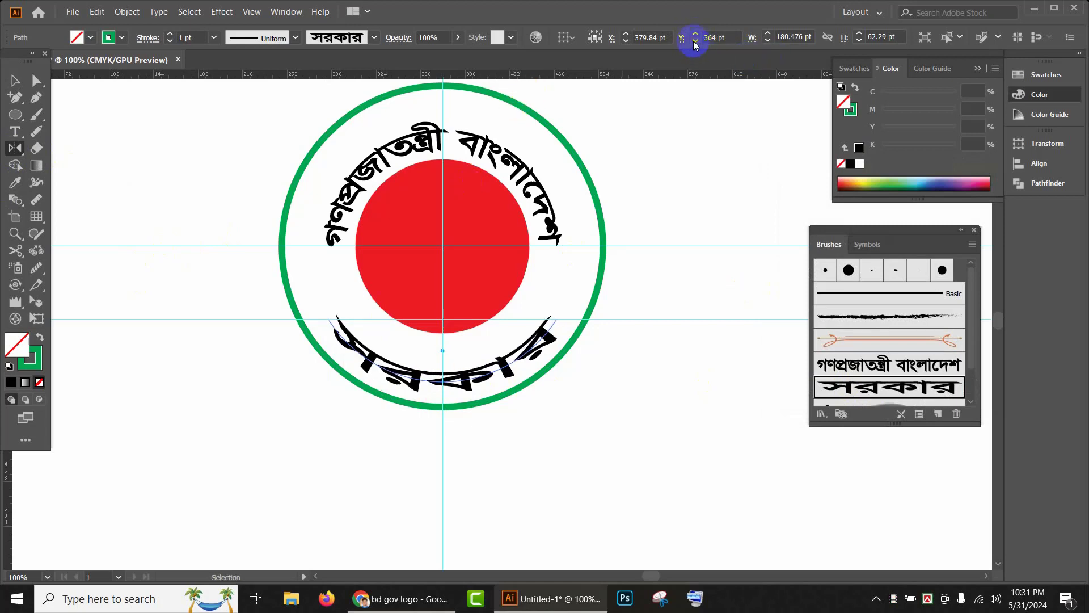
click(695, 41)
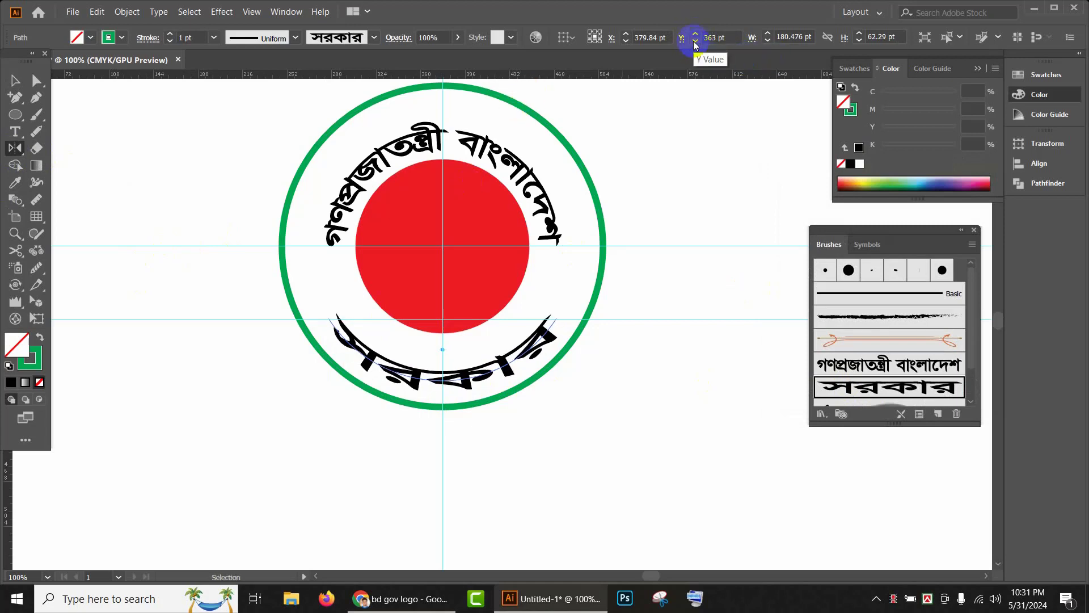
click(768, 34)
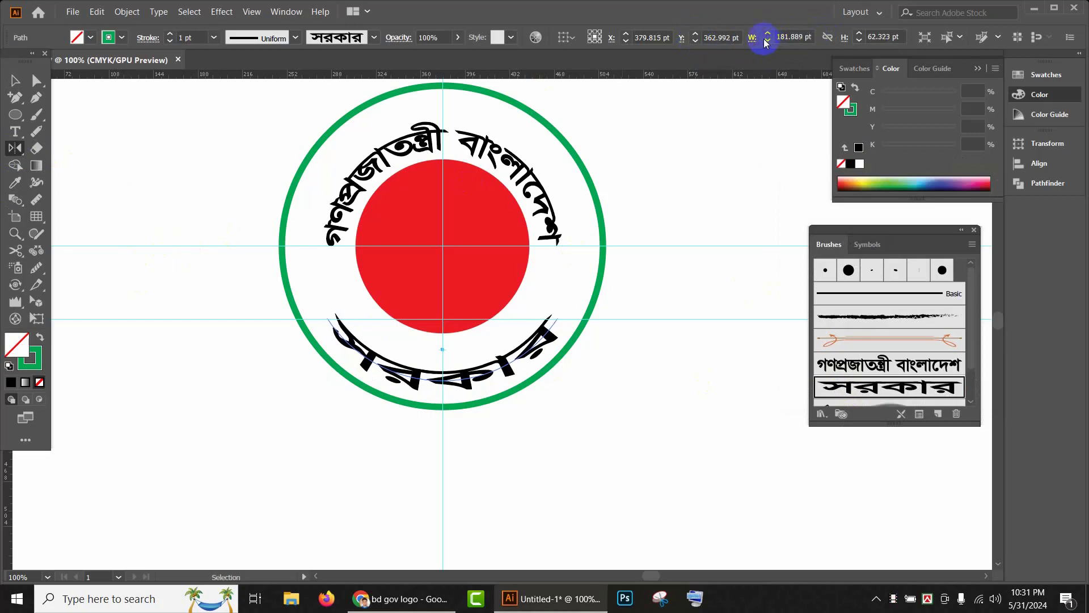
click(766, 42)
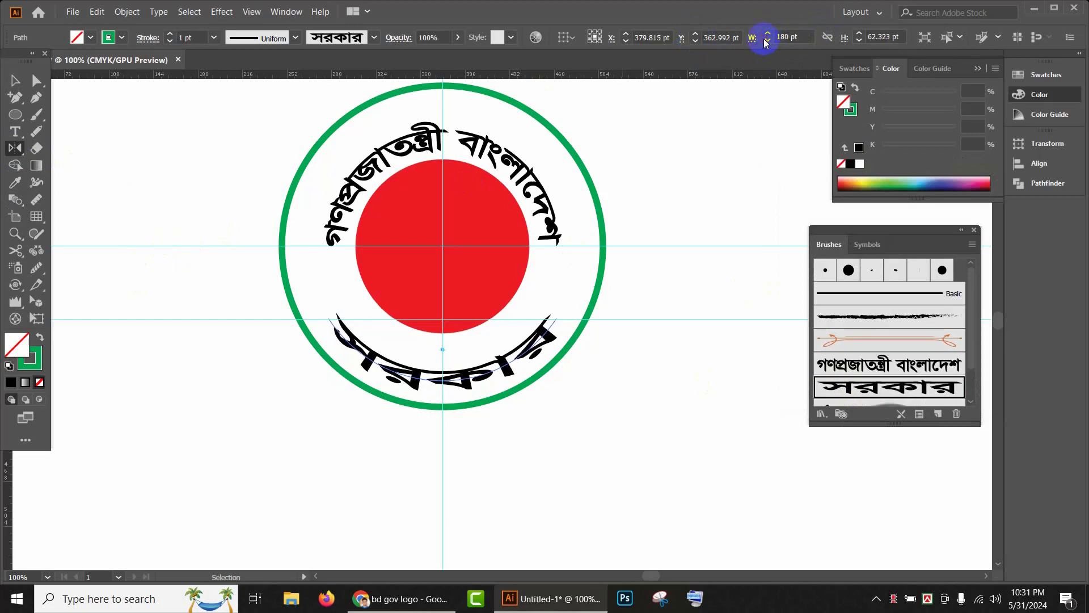
click(858, 42)
click(859, 41)
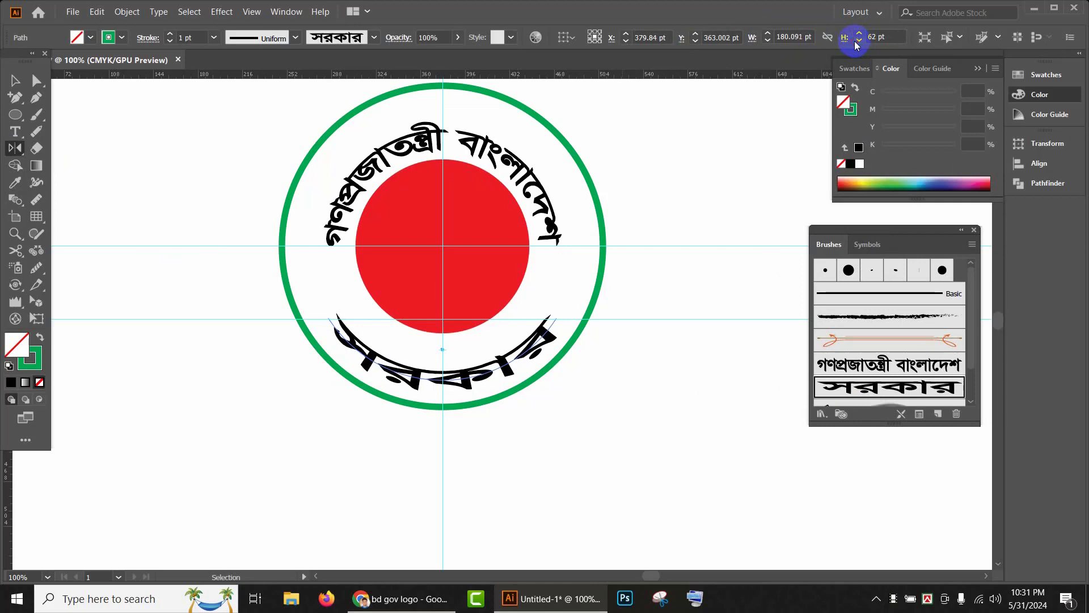
- Keep the lower সরকার arc at a height of about 62 pt and expand its appearance
click(857, 41)
click(858, 33)
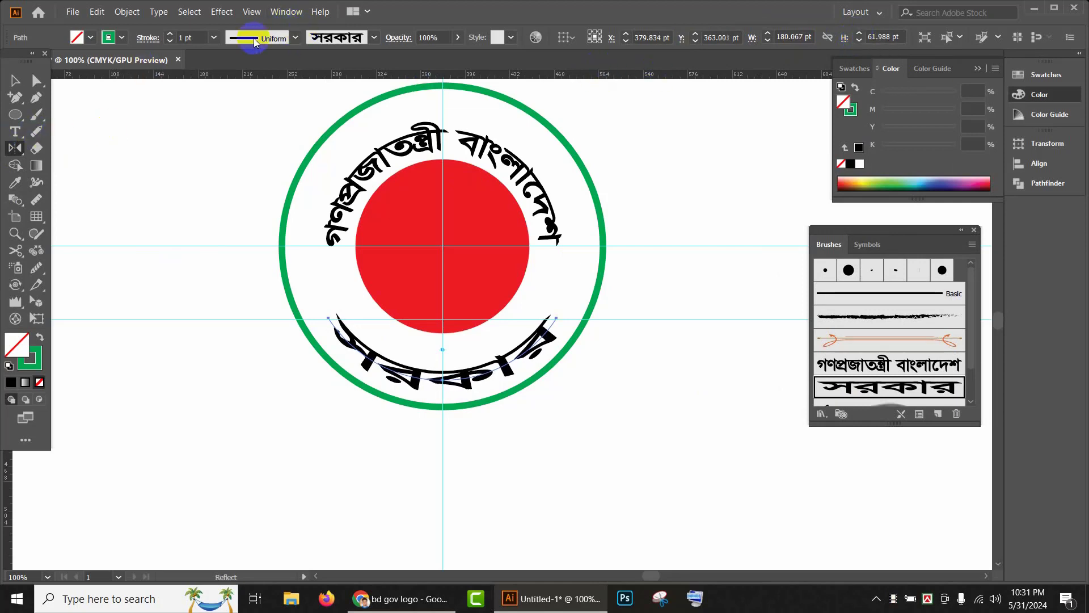
click(127, 16)
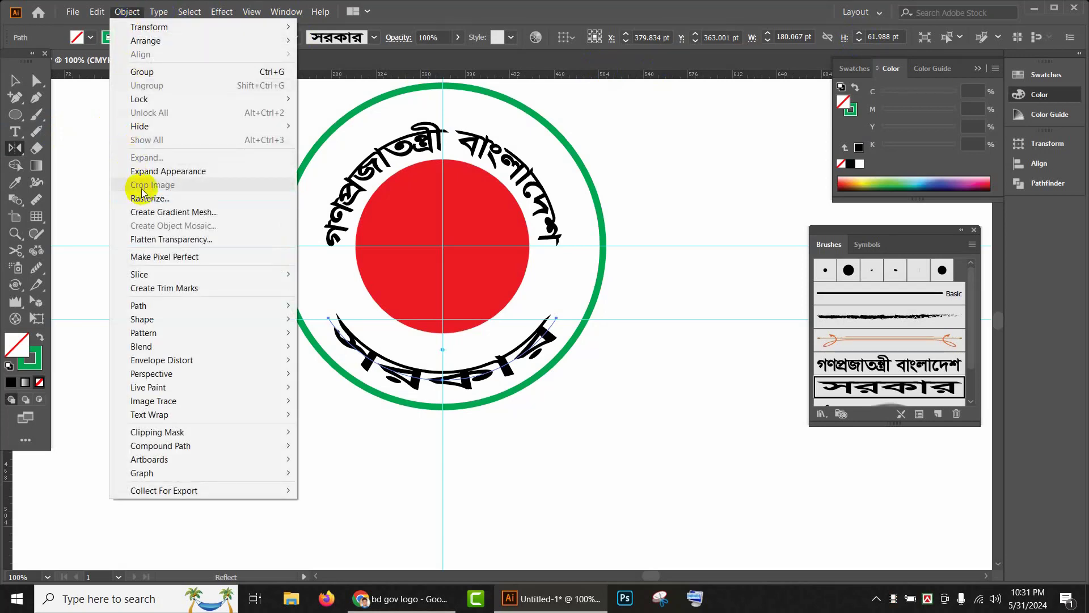
click(145, 170)
click(16, 80)
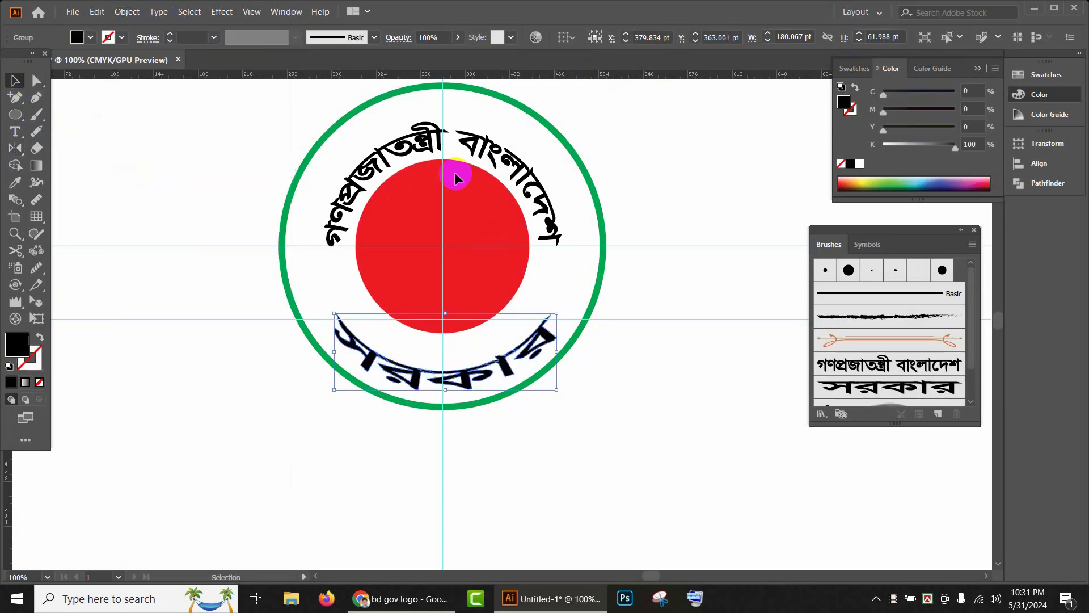
click(710, 271)
scroll(477, 393, up, 3)
scroll(475, 386, down, 3)
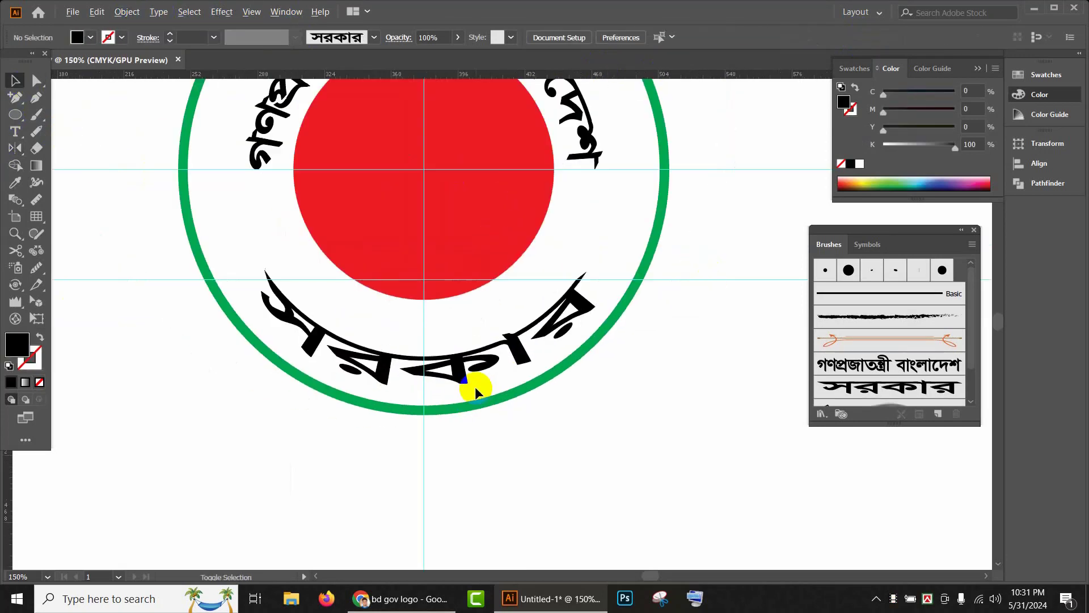
- Set the expanded সরকার lettering to a Y position of 362 pt and a width of 178 pt
click(475, 383)
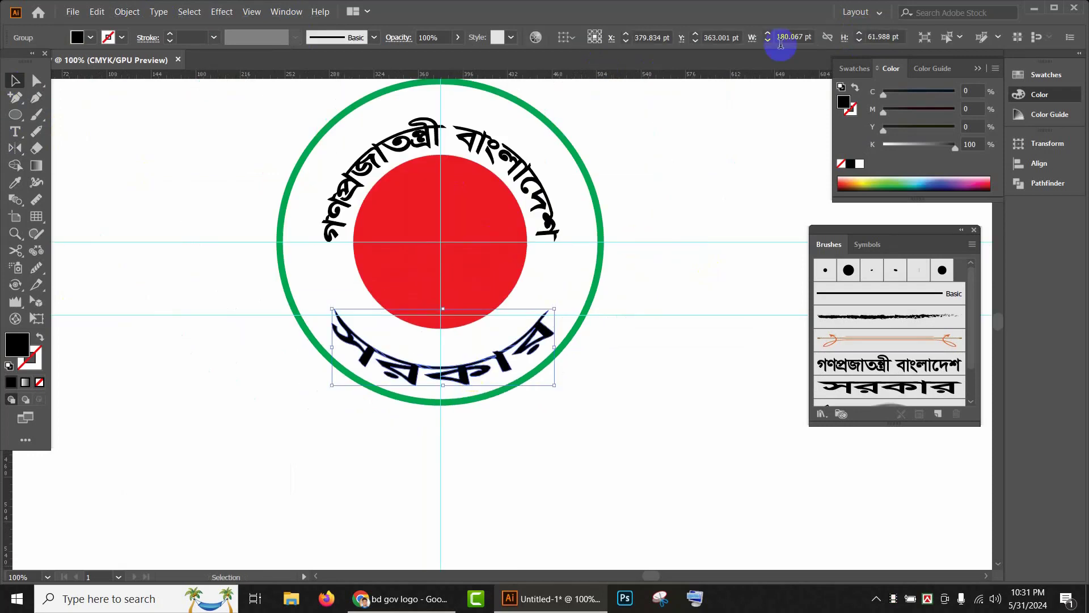
click(695, 39)
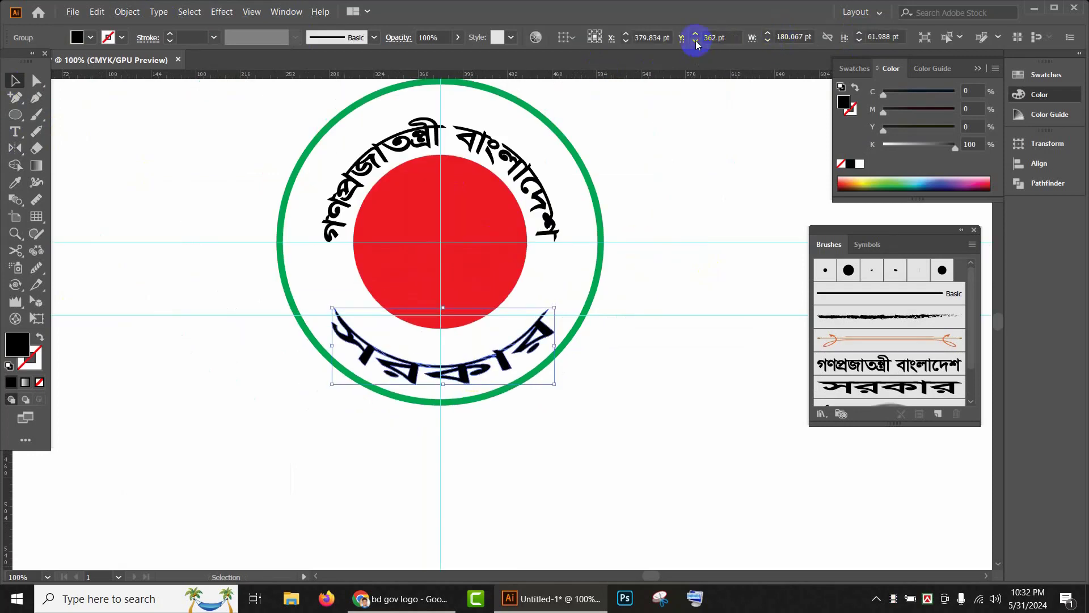
click(768, 40)
click(768, 41)
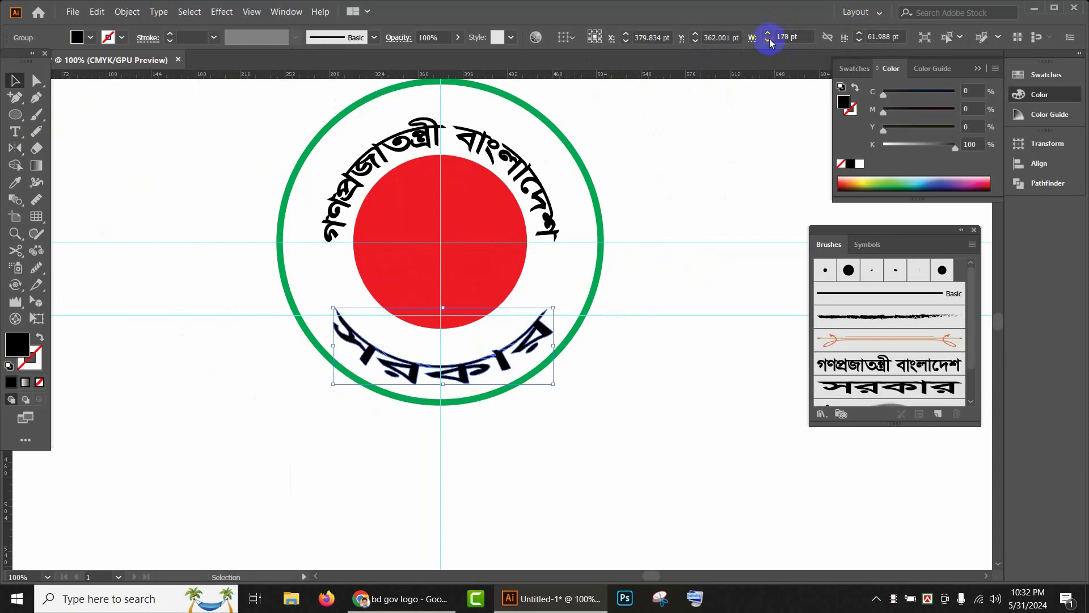
click(635, 332)
scroll(643, 341, down, 2)
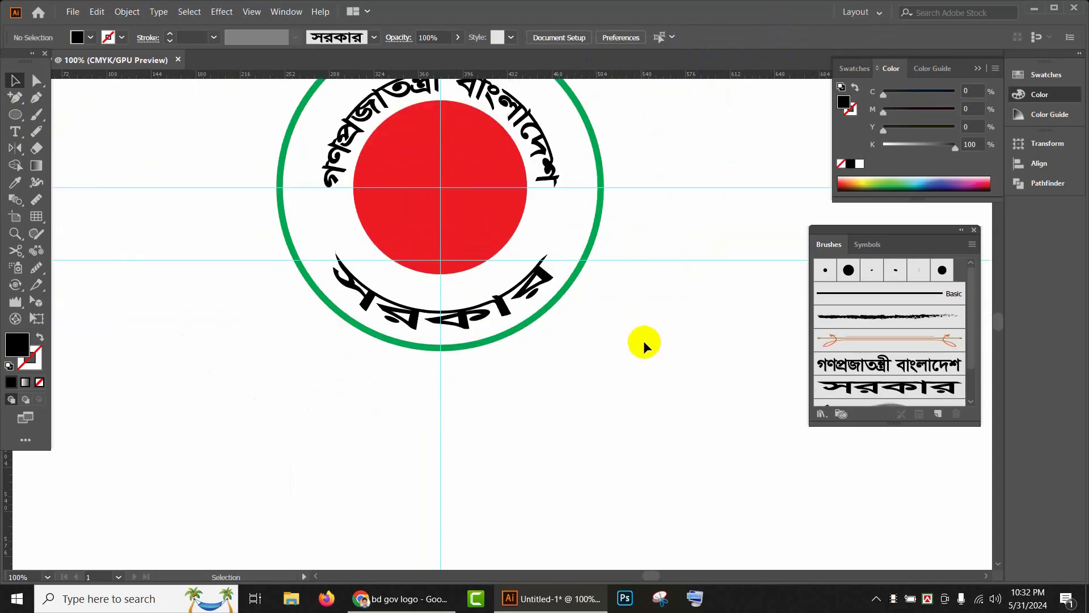
scroll(601, 344, down, 1)
scroll(369, 336, down, 1)
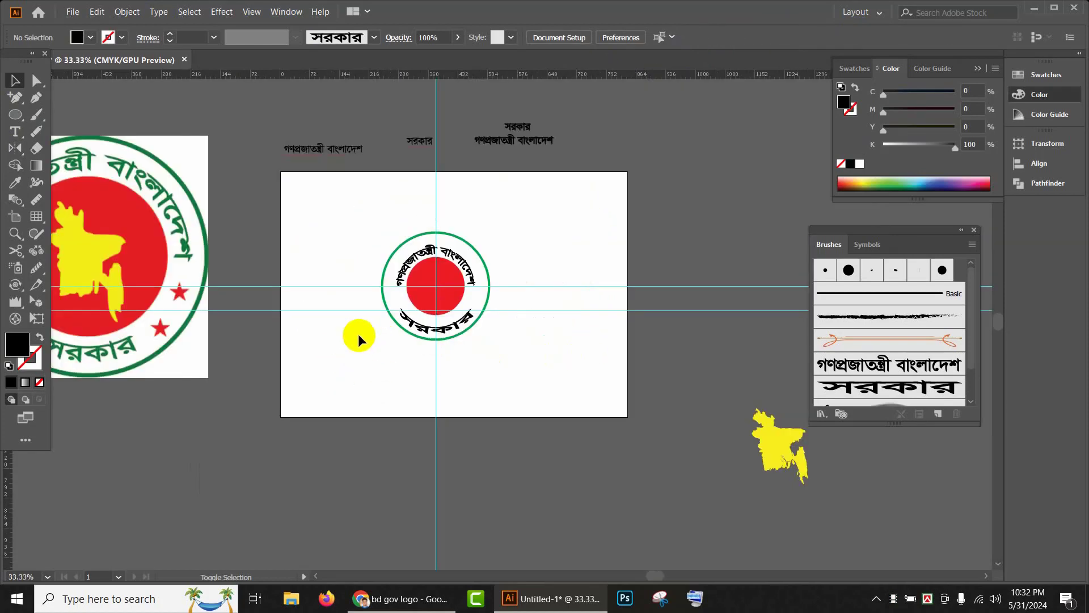
- Adjust the সরকার lettering's X position to 378 pt, and then to 380 pt
drag(360, 335, 438, 301)
scroll(567, 327, up, 2)
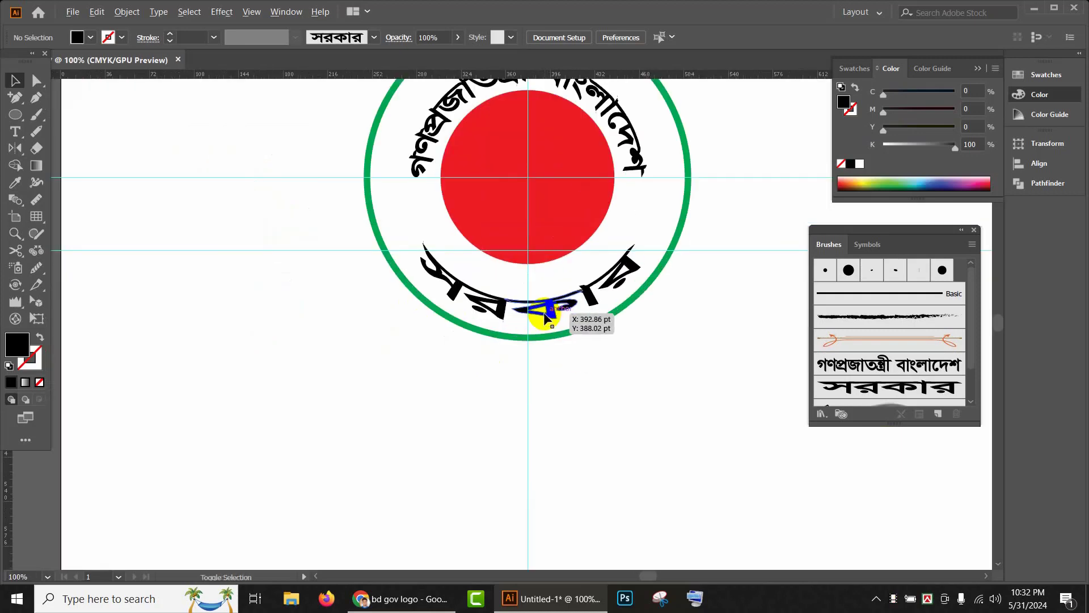
click(544, 318)
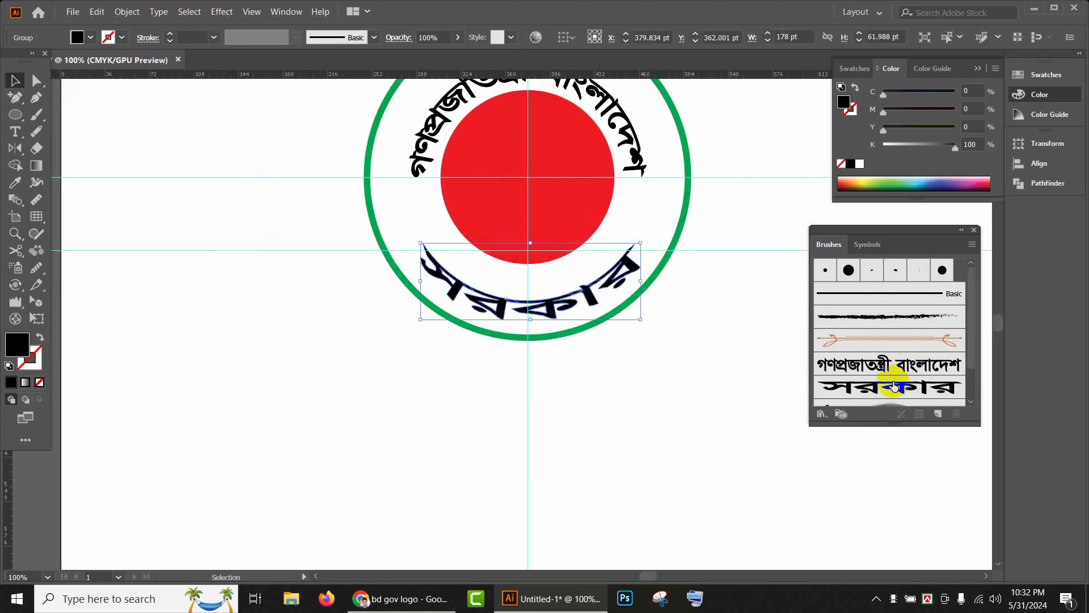
scroll(706, 326, up, 2)
click(643, 44)
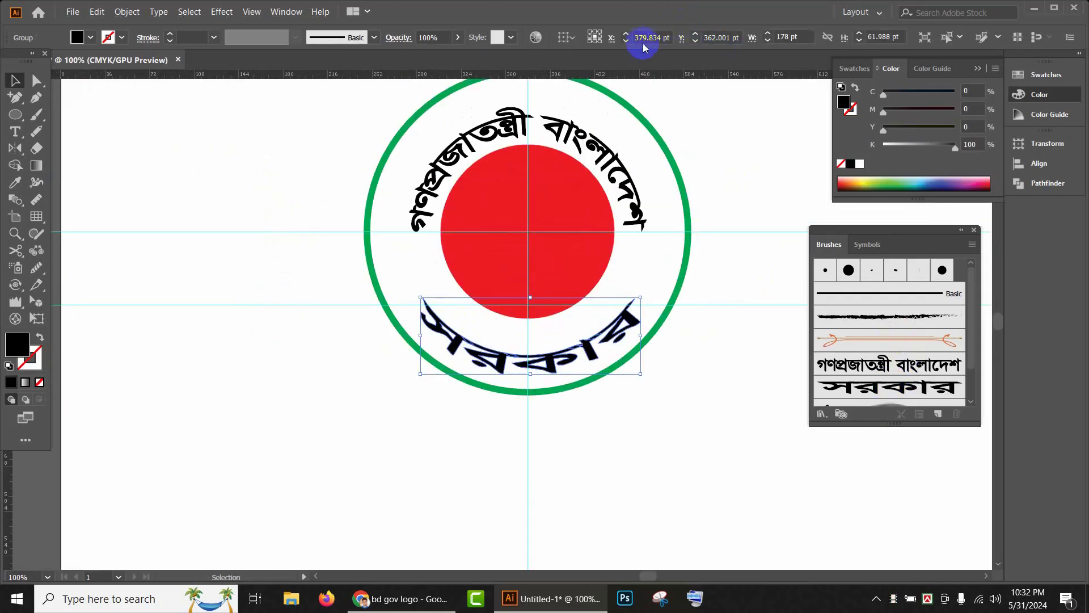
click(627, 42)
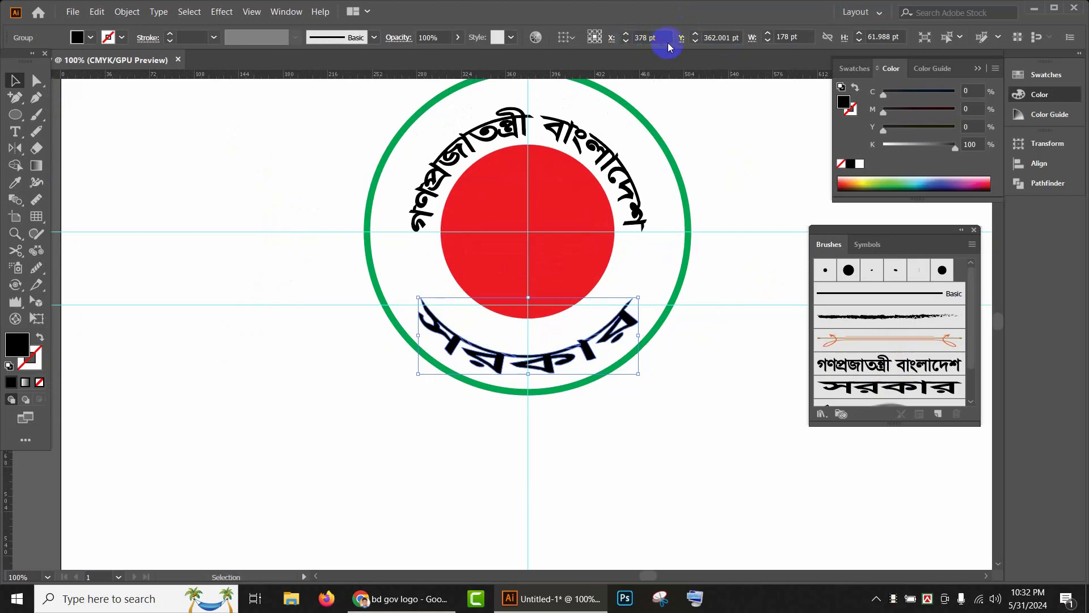
click(640, 35)
click(626, 35)
click(626, 35)
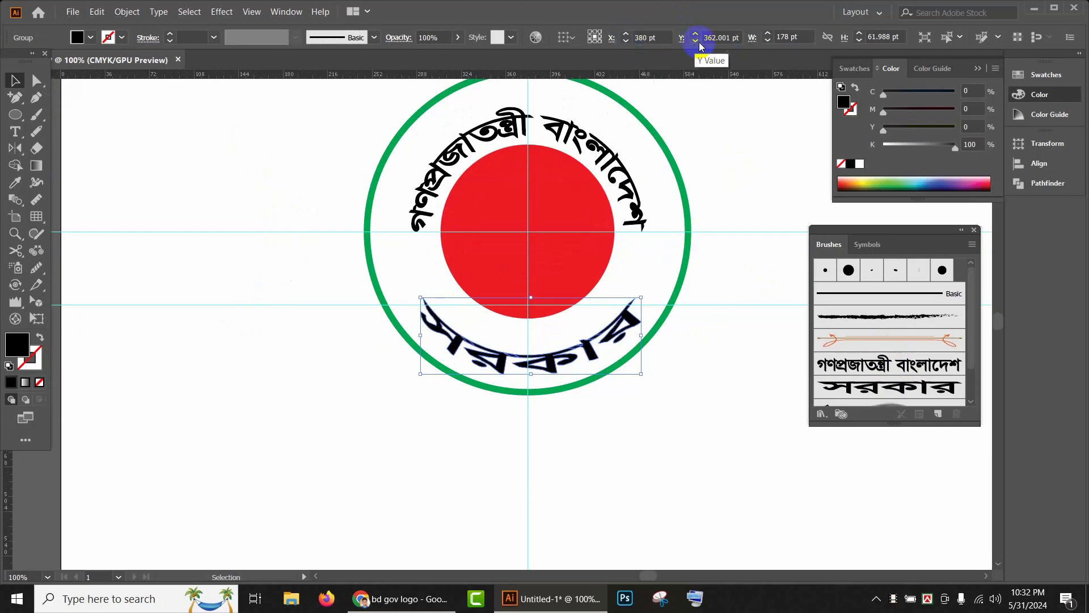
click(744, 363)
scroll(724, 368, down, 2)
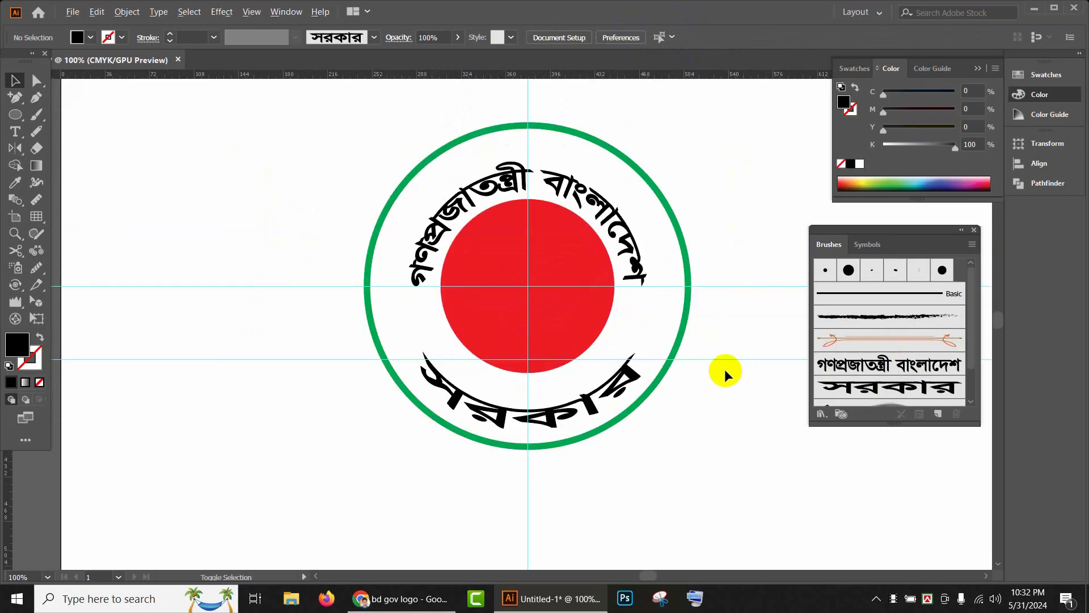
scroll(448, 366, down, 1)
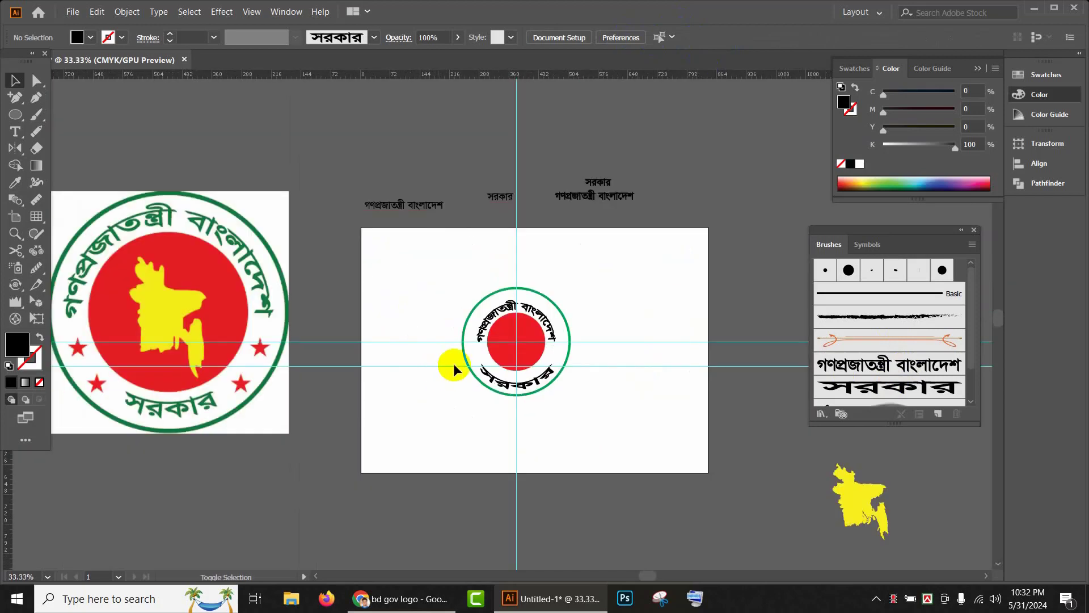
- Scale the outer green ring down proportionally around its centre so it sits closer to the upper lettering
click(569, 323)
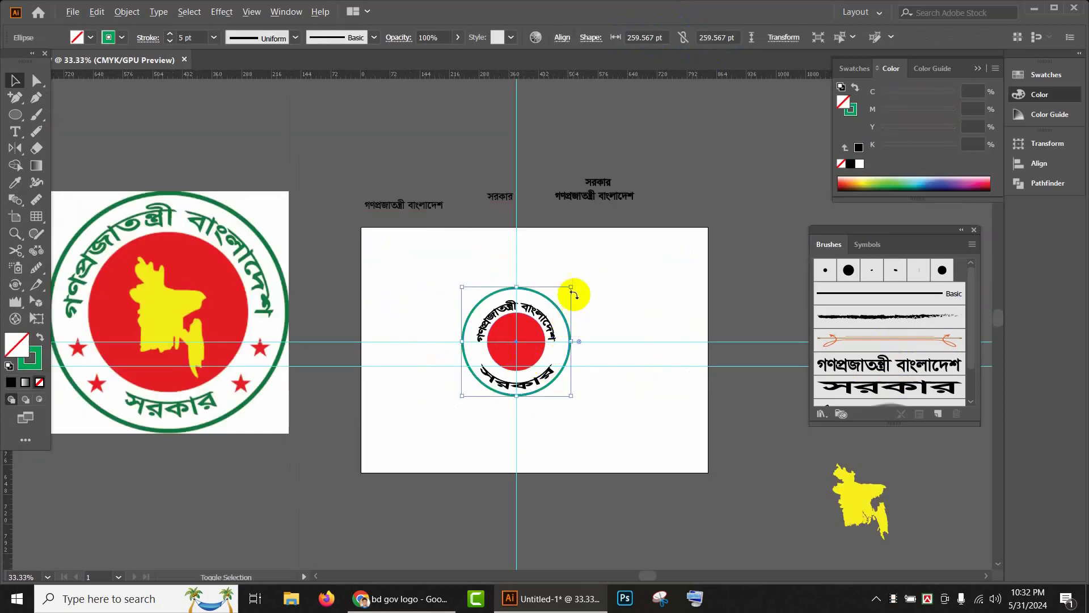
drag(572, 286, 569, 295)
click(580, 318)
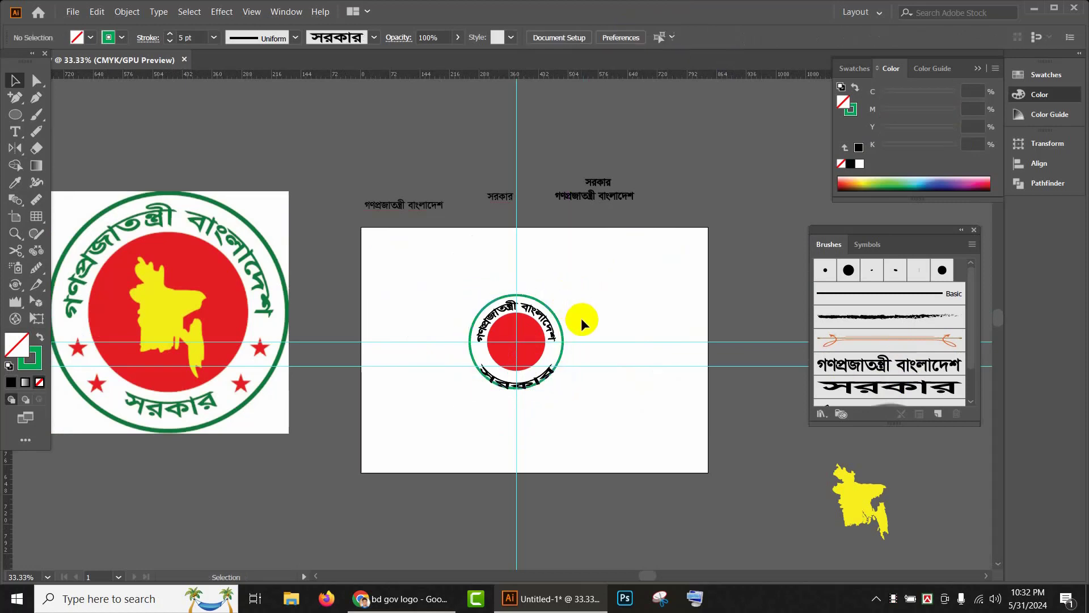
- Scale the সরকার lettering to about 140 by 49 pt and centre it on the vertical guide inside the ring
scroll(566, 349, up, 4)
drag(566, 348, 692, 283)
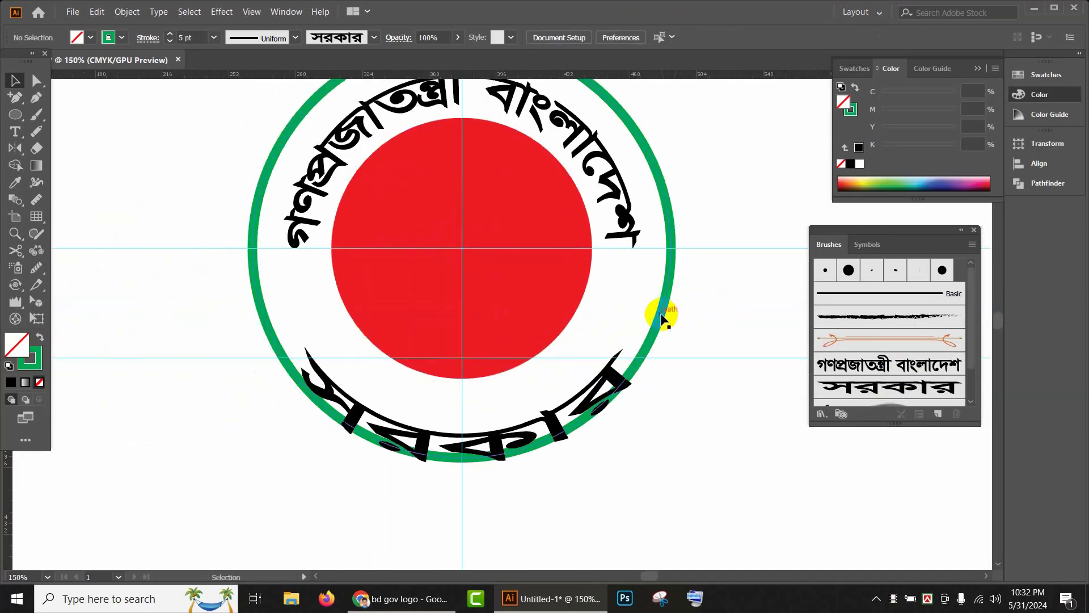
click(648, 348)
click(541, 432)
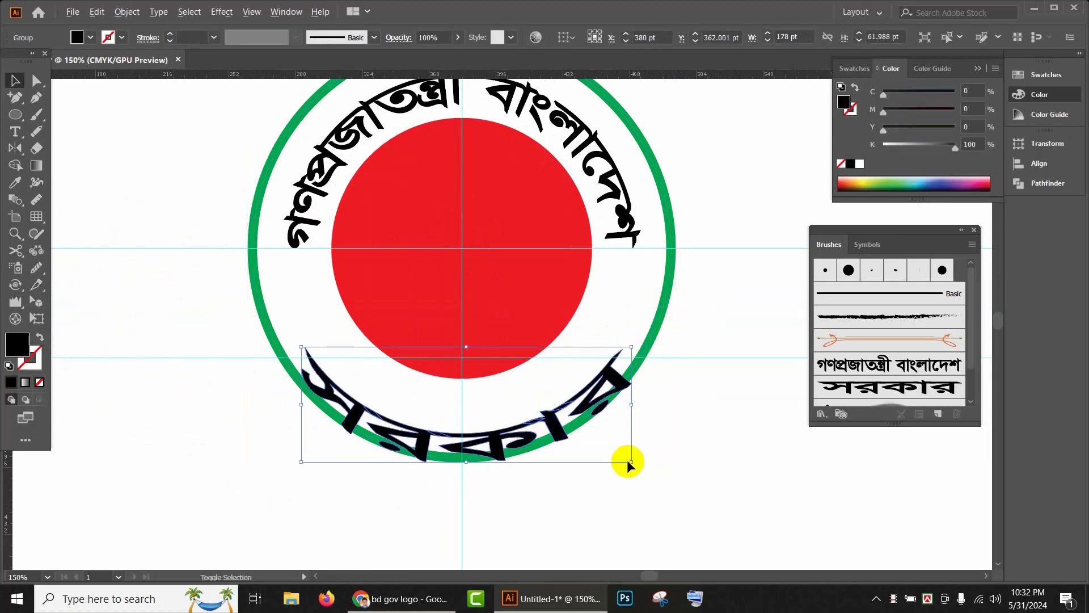
drag(628, 460, 580, 450)
drag(507, 429, 499, 424)
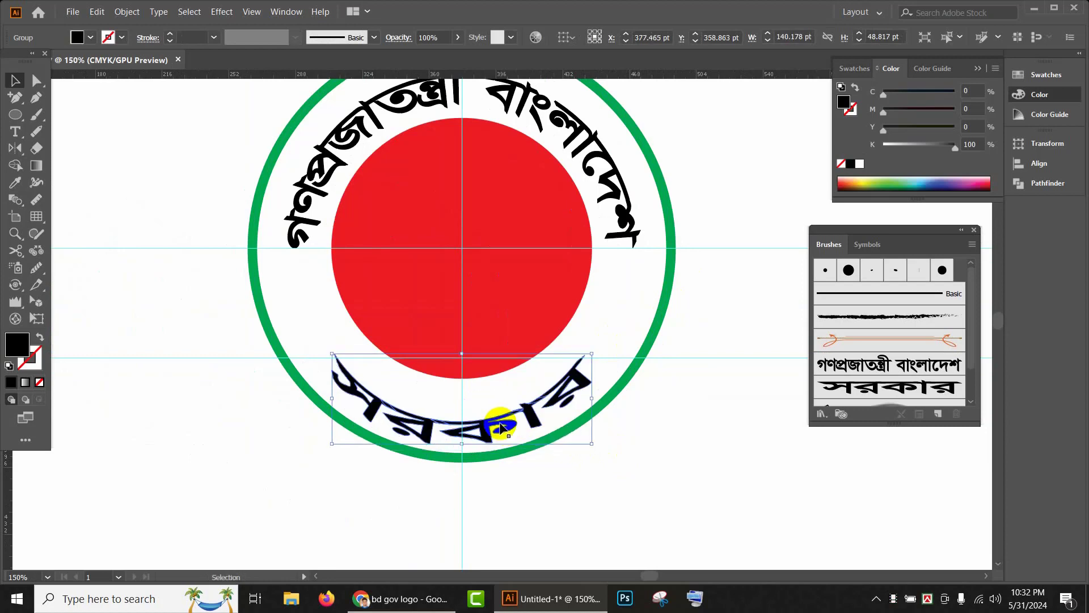
click(641, 485)
- Draw a five-pointed star about 18 by 17 pt below the right end of the upper lettering
scroll(669, 444, down, 3)
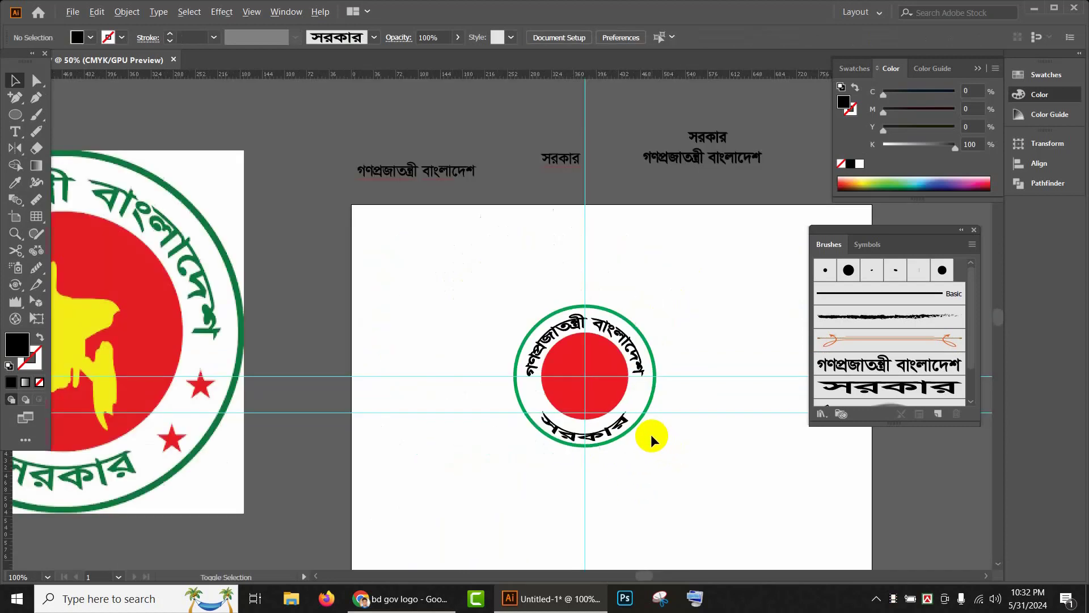
drag(487, 331, 614, 258)
scroll(540, 318, down, 1)
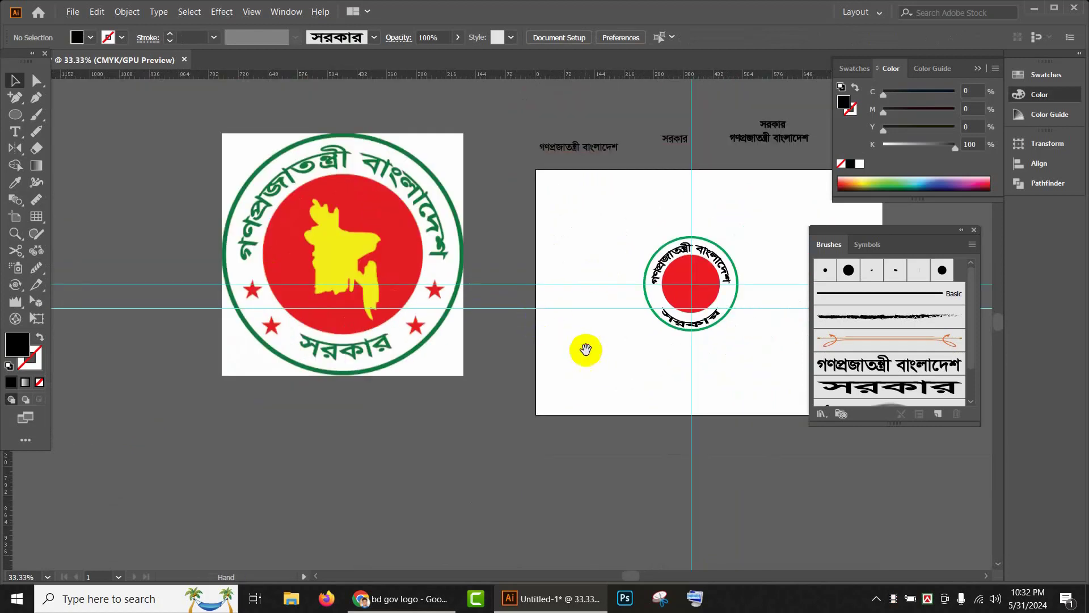
drag(583, 348, 314, 331)
scroll(508, 339, up, 2)
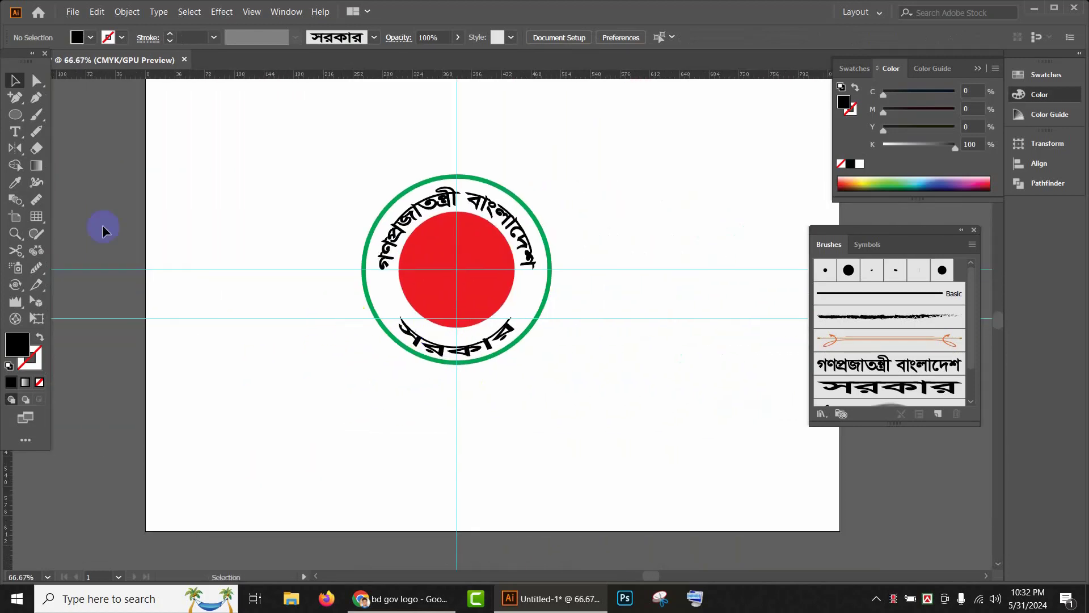
click(15, 115)
drag(17, 118, 70, 162)
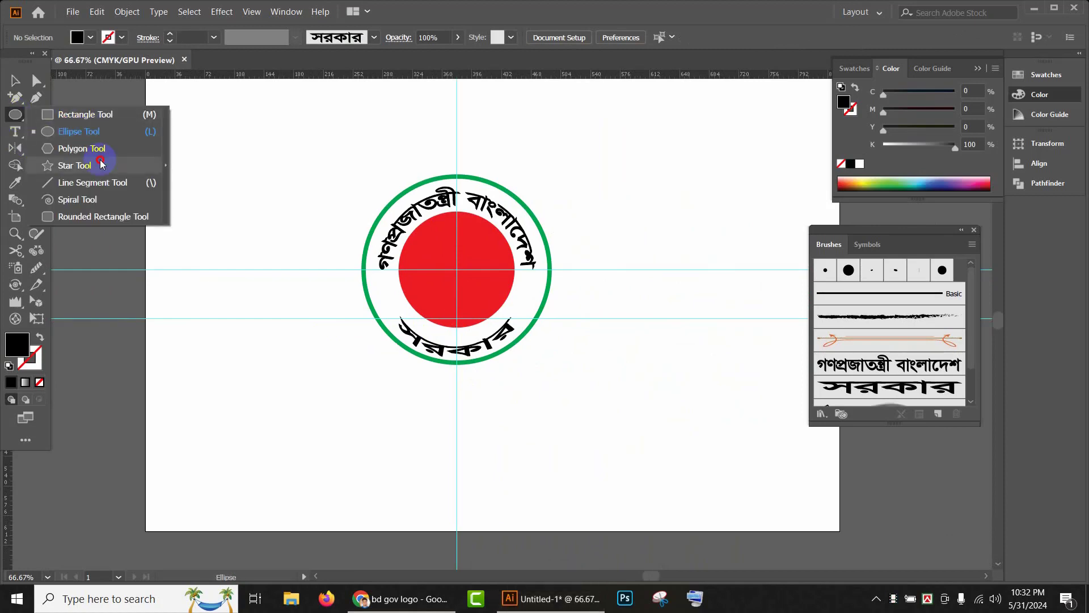
scroll(587, 299, up, 2)
drag(610, 265, 615, 282)
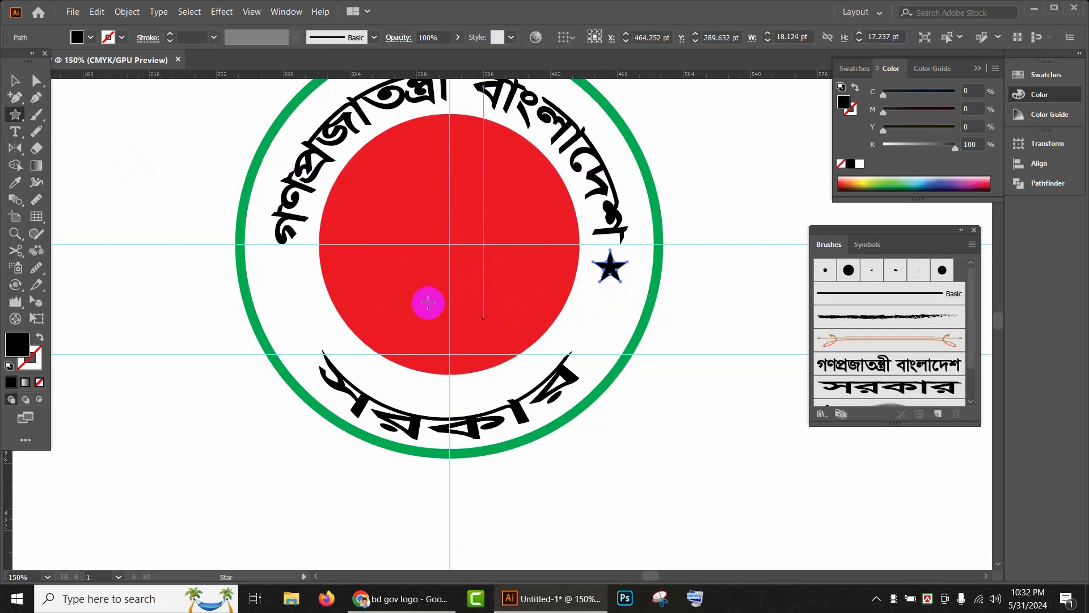
- Shift the star slightly down within the white band and place a copy of it below, following the ring's curve
click(15, 80)
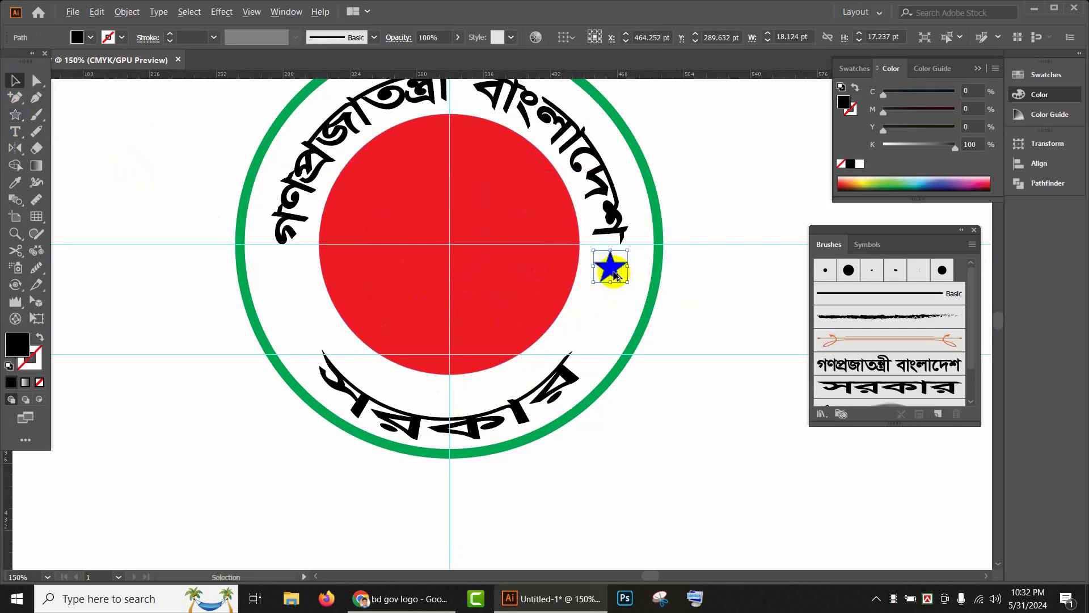
mouse_move(610, 272)
mouse_down()
mouse_move(609, 333)
mouse_move(608, 272)
mouse_move(622, 286)
mouse_up()
shift+click(605, 328)
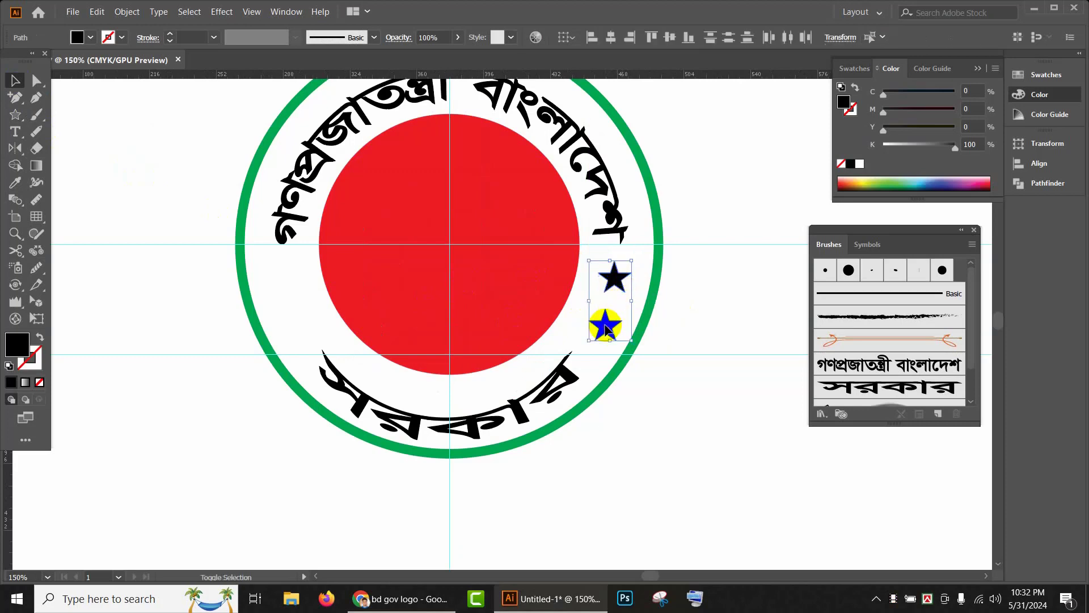
- Group the two stars and fill them with the red sampled from the central disc
key(a)
key(v)
key(ctrl+g)
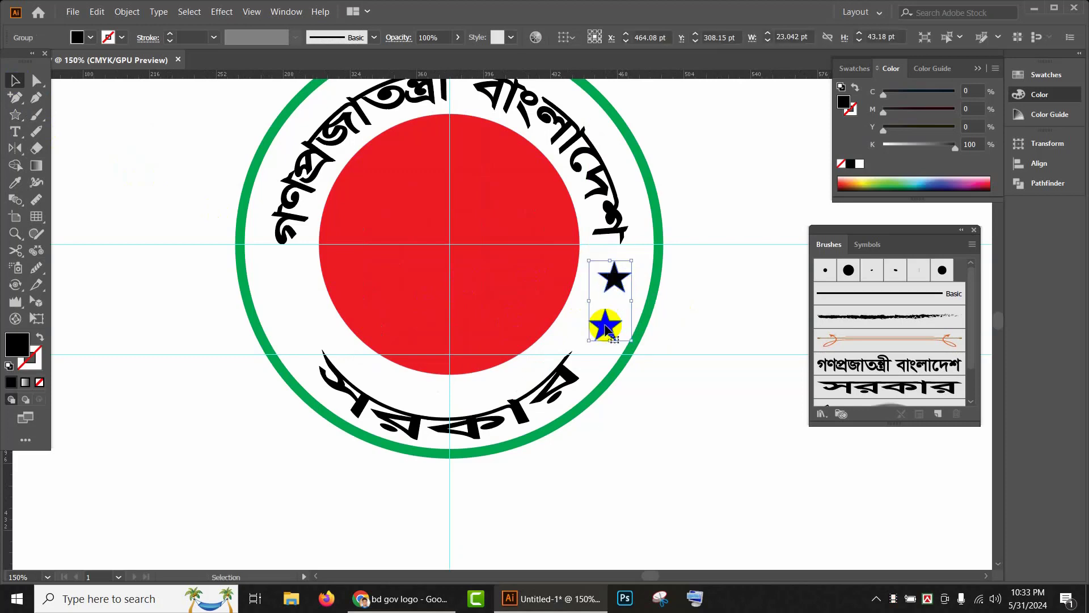
key(i)
click(512, 248)
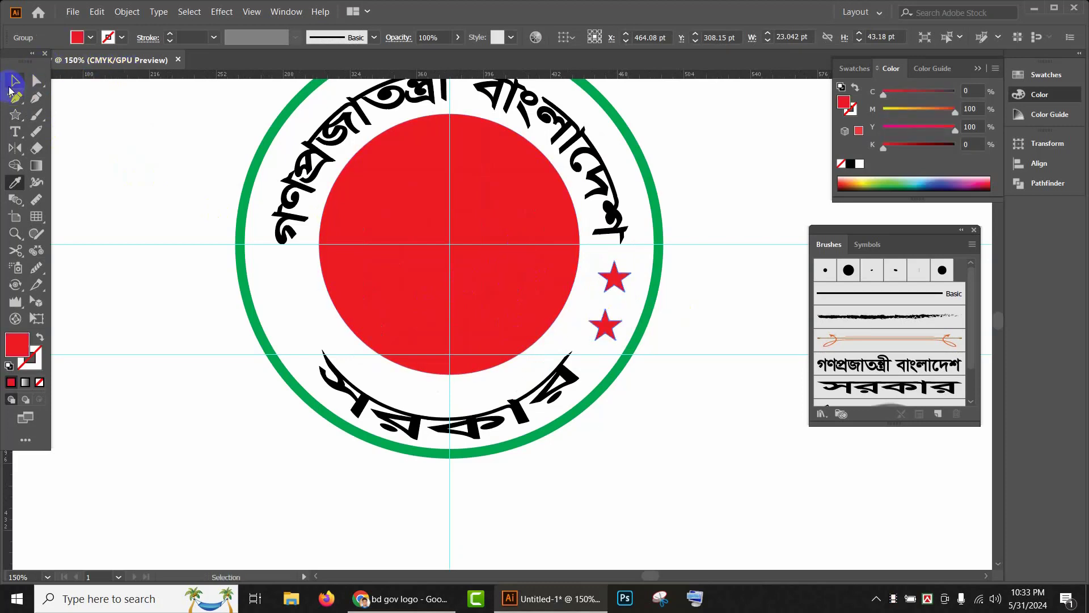
- Make a copy of the star pair reflected across the vertical axis and move it to the left side of the white band
double_click(12, 150)
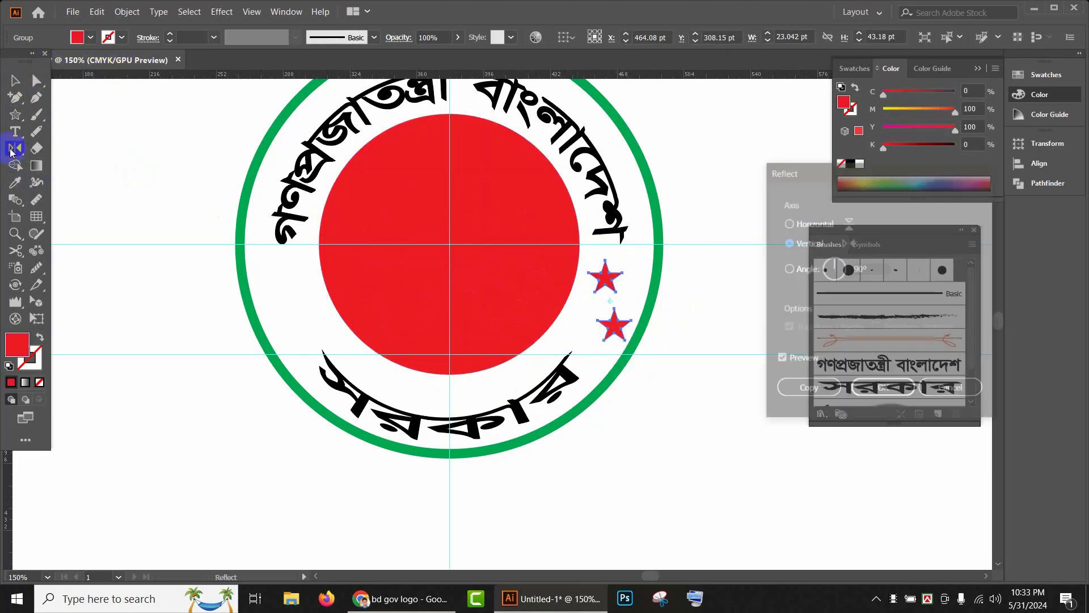
click(792, 384)
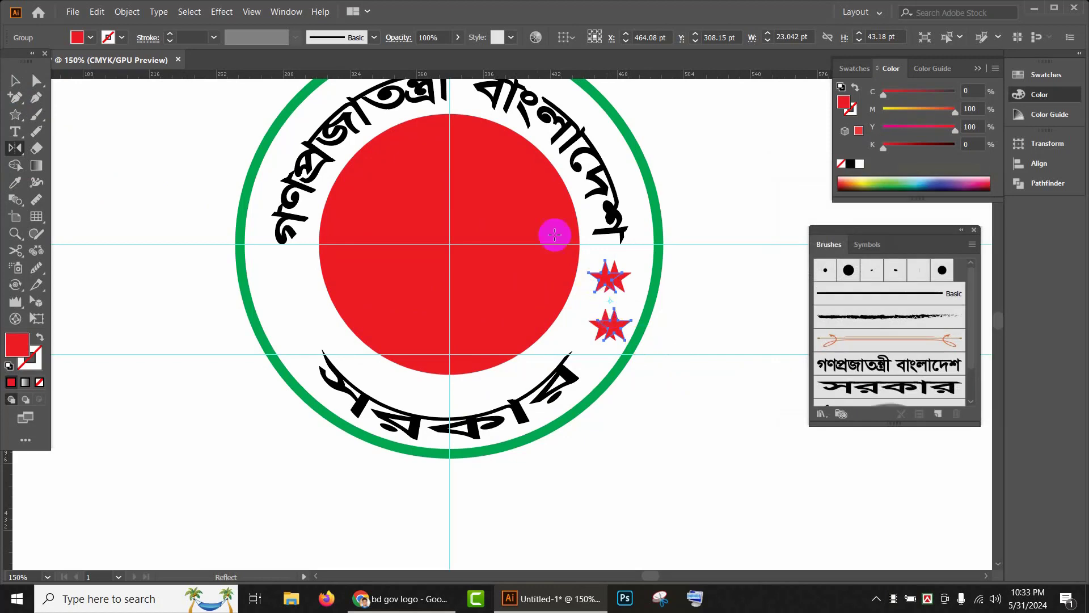
key(v)
drag(584, 287, 282, 299)
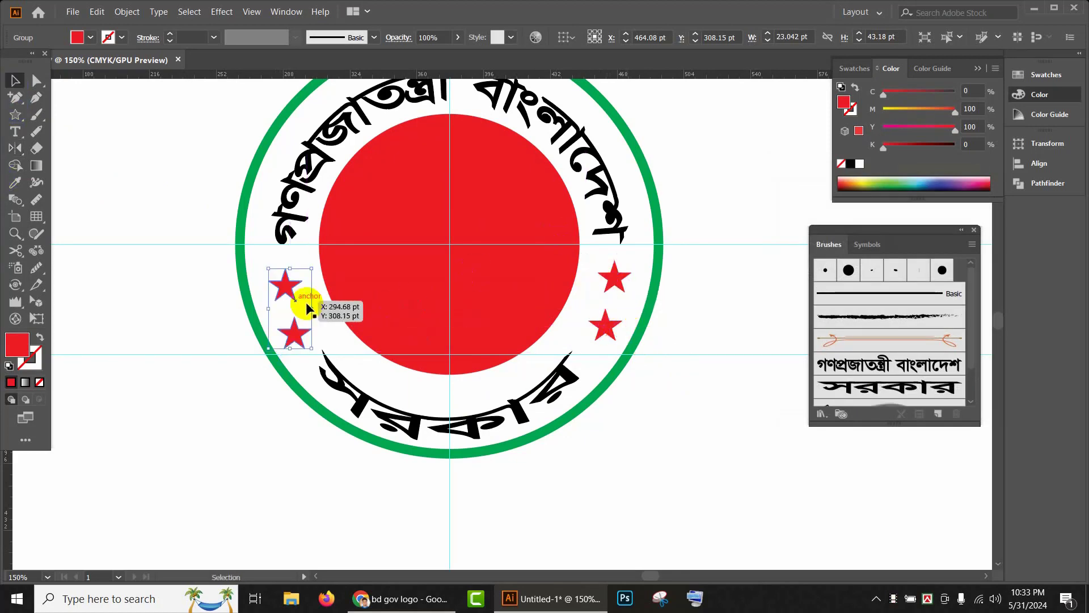
click(717, 458)
- Compare the emblem with the reference image and switch to Chrome's bd gov logo image results
scroll(717, 458, down, 2)
drag(706, 433, 831, 411)
drag(279, 391, 362, 392)
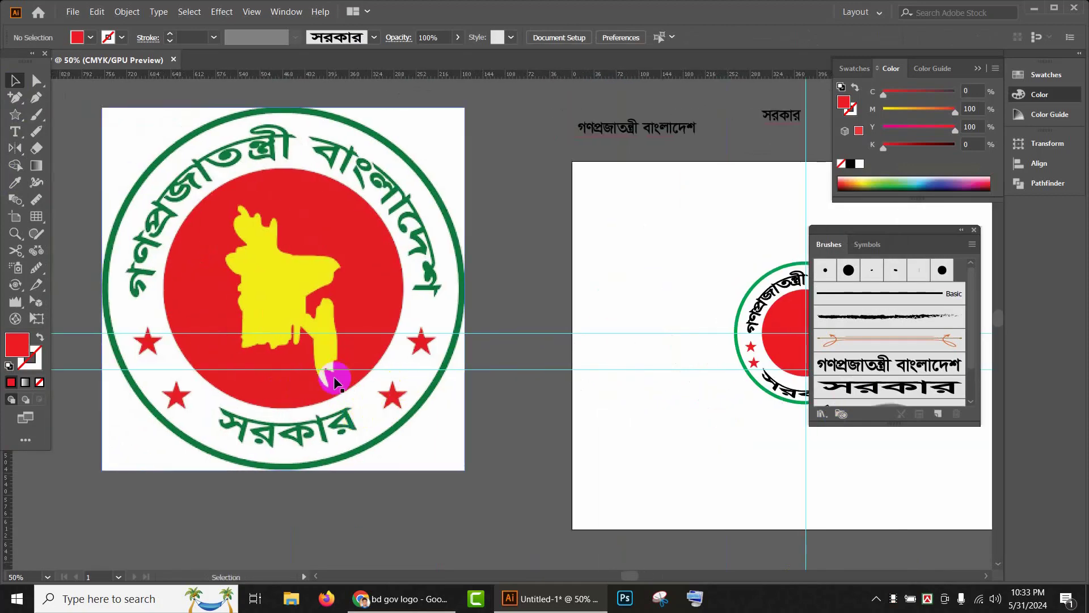
click(397, 599)
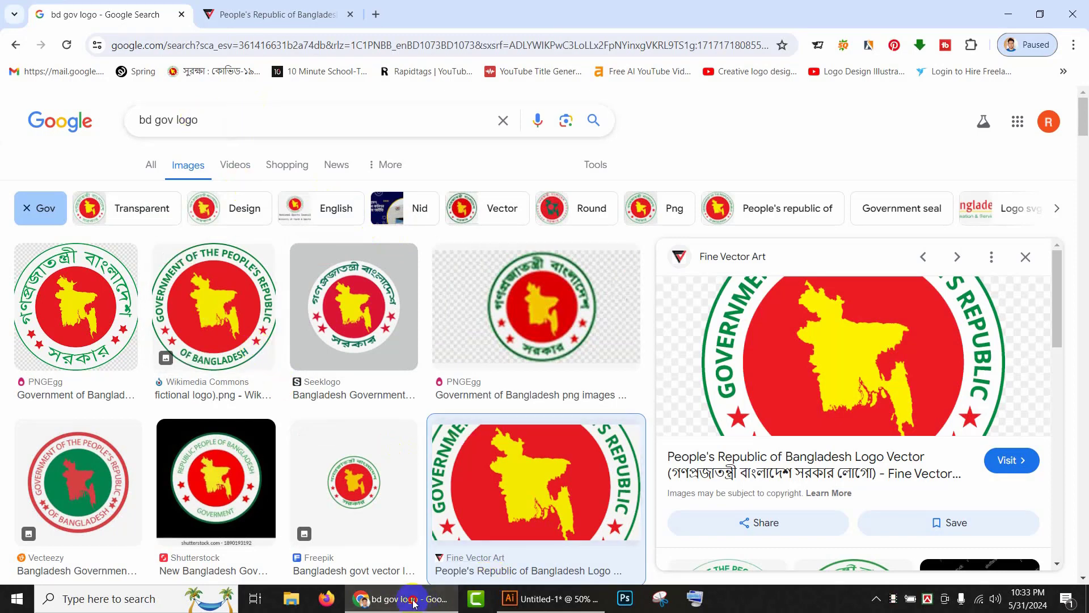
- Switch to Illustrator, image-trace the reference emblem, expand the tracing and ungroup its pieces
click(511, 598)
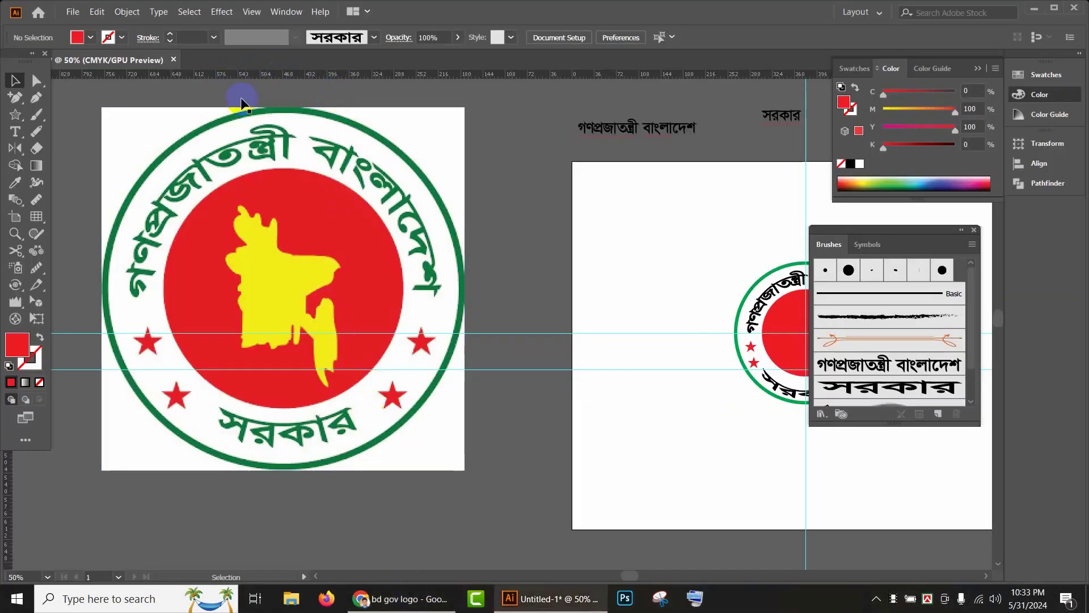
click(338, 311)
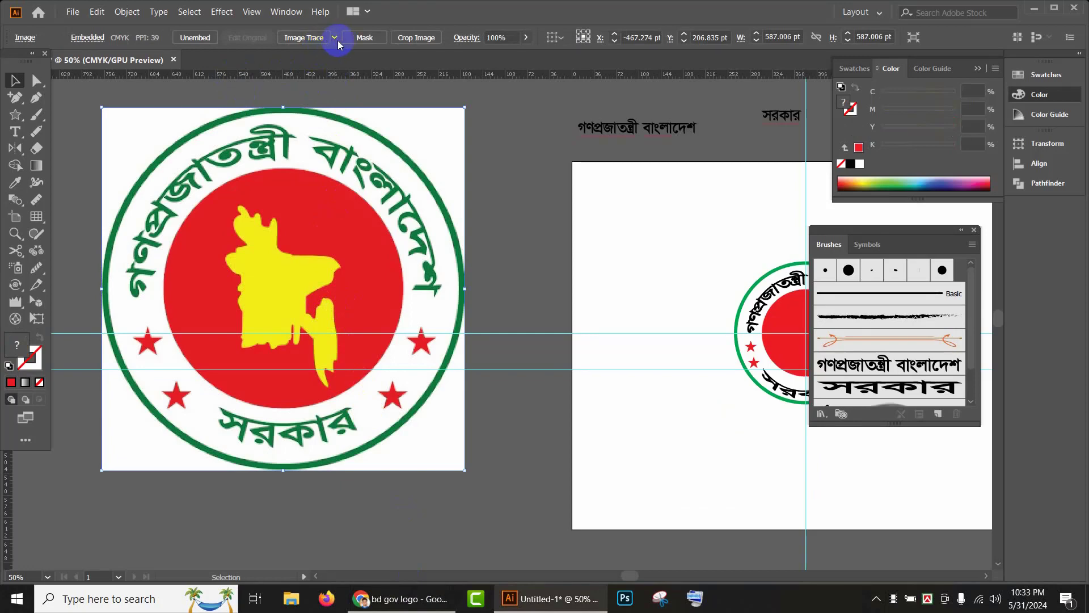
click(300, 37)
right_click(342, 240)
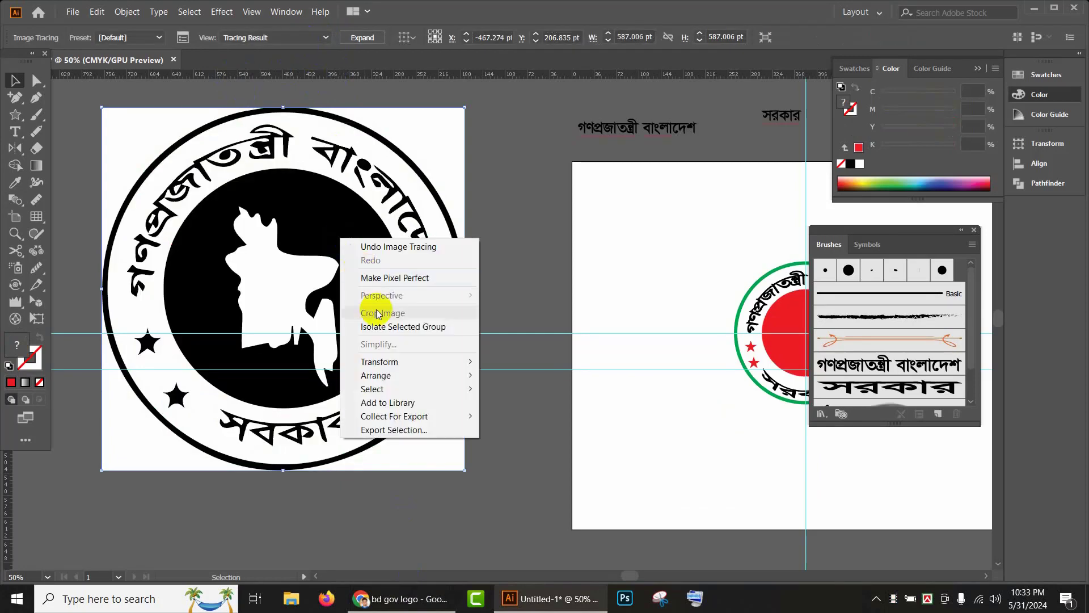
click(363, 39)
right_click(379, 174)
click(419, 289)
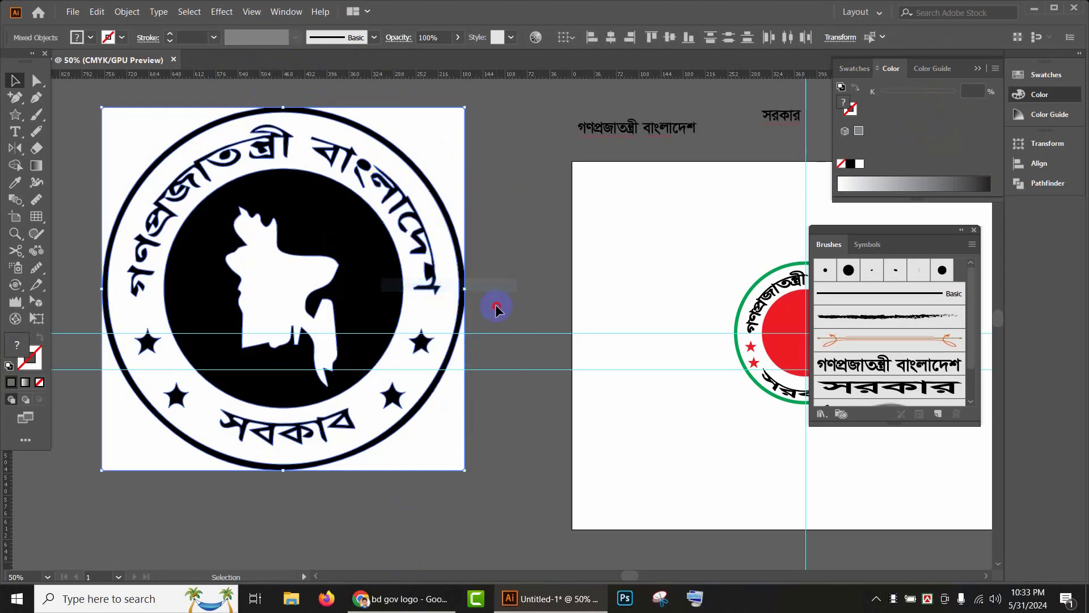
- Delete the traced disc, move the white map shape clear of the emblem and delete the other traced pieces
click(495, 310)
click(389, 196)
key(Delete)
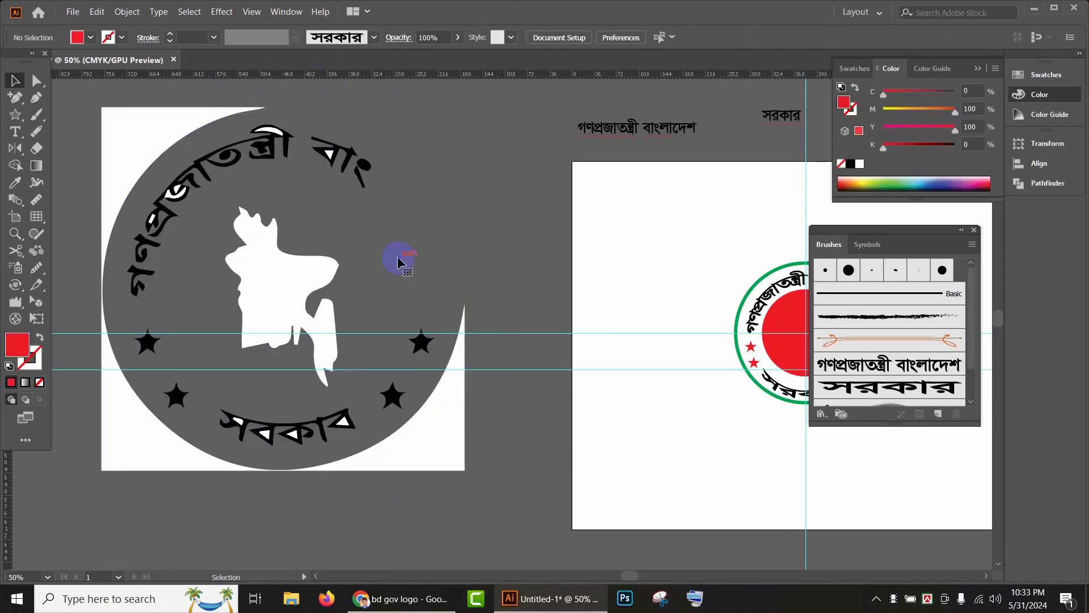
drag(291, 278, 487, 204)
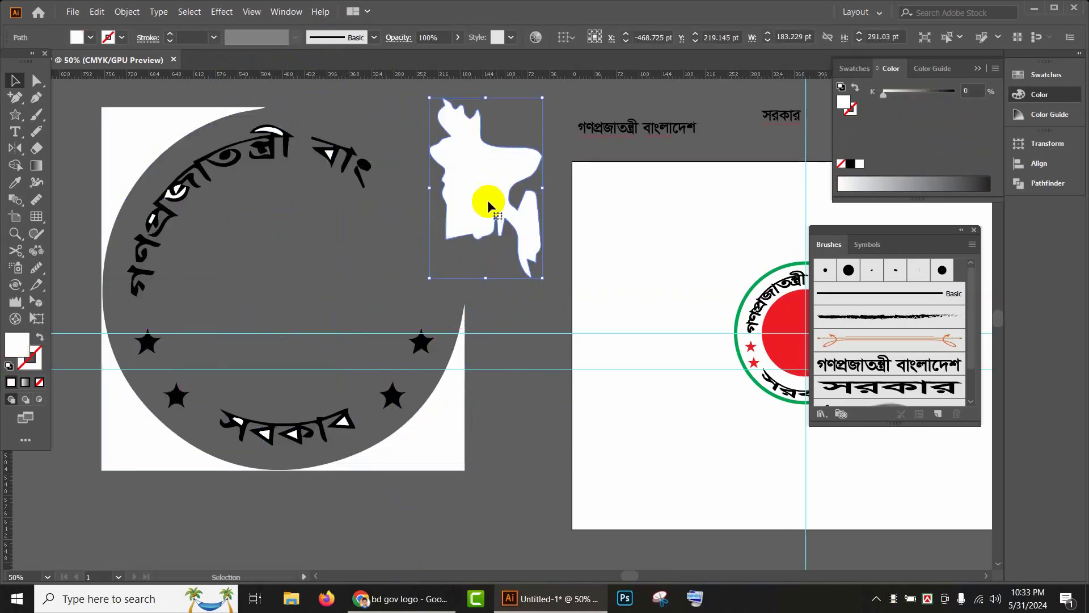
scroll(448, 284, down, 2)
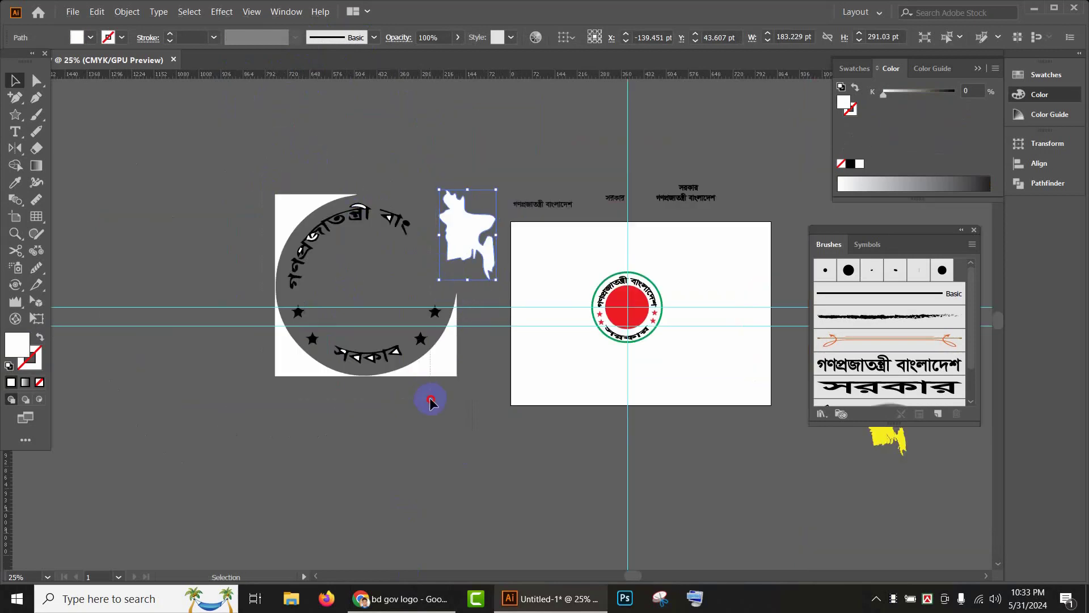
drag(430, 399, 430, 398)
key(Delete)
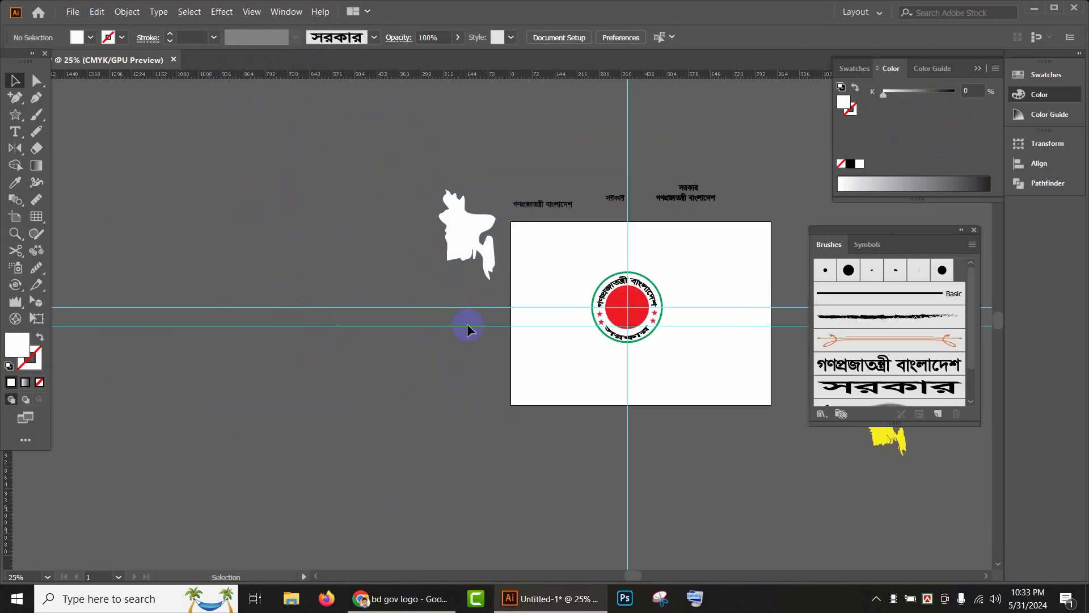
- Move the traced map shape down beside the artboard and fill it with yellow
drag(462, 249, 450, 333)
click(91, 37)
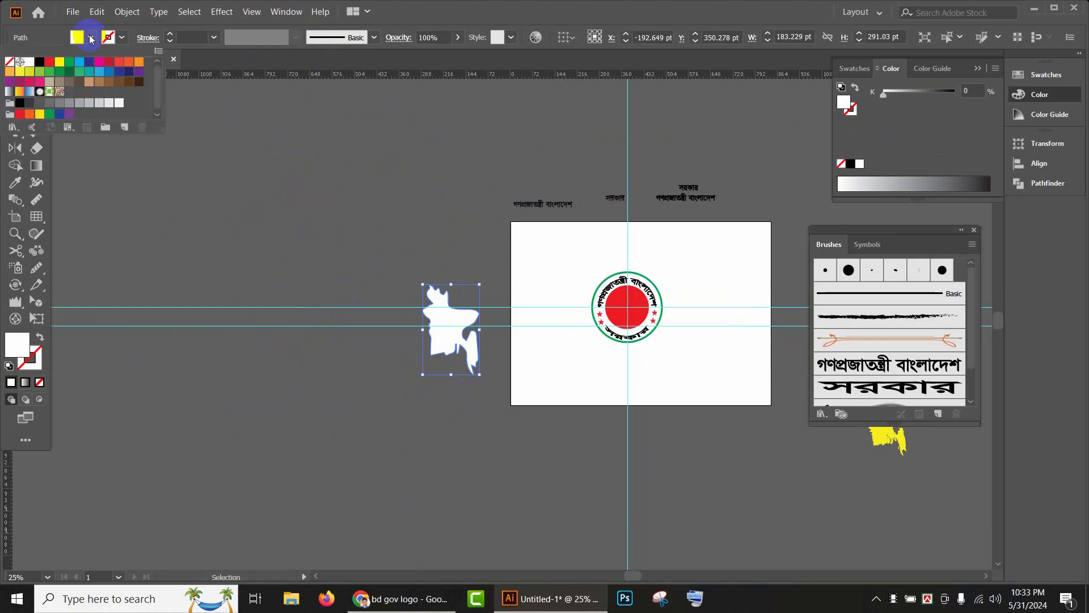
click(60, 61)
click(449, 225)
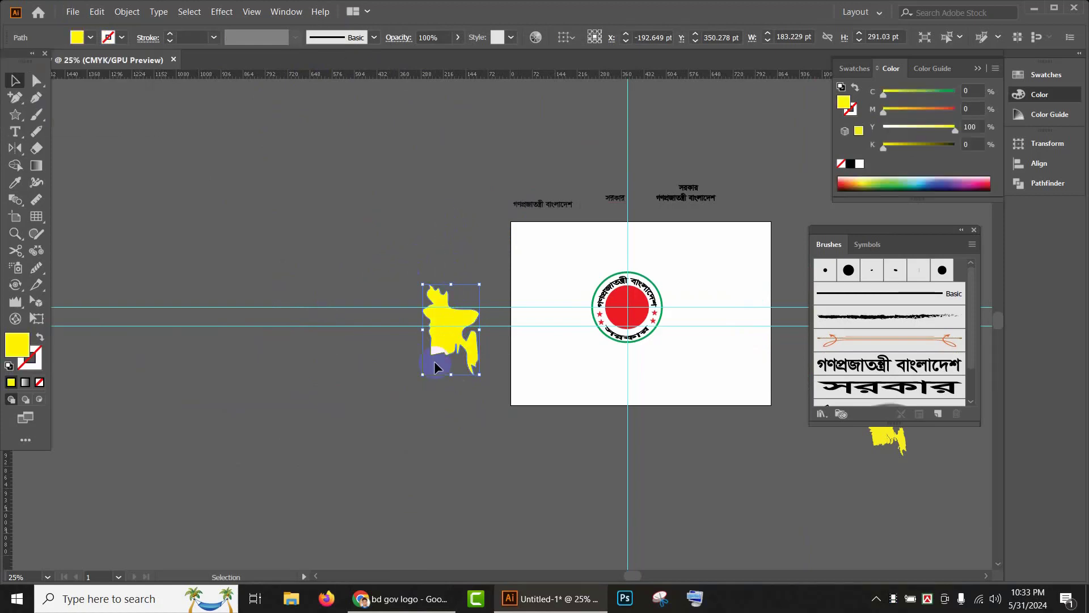
- Delete the traced yellow map beside the artboard
click(513, 438)
key(ctrl+plus)
key(ctrl+plus)
drag(399, 334, 291, 275)
key(Delete)
- Move the detailed yellow map from beside the artboard onto the emblem, scale it to about 66 by 91 pt and centre it on the disc
drag(572, 421, 235, 422)
drag(591, 458, 492, 420)
drag(835, 489, 344, 267)
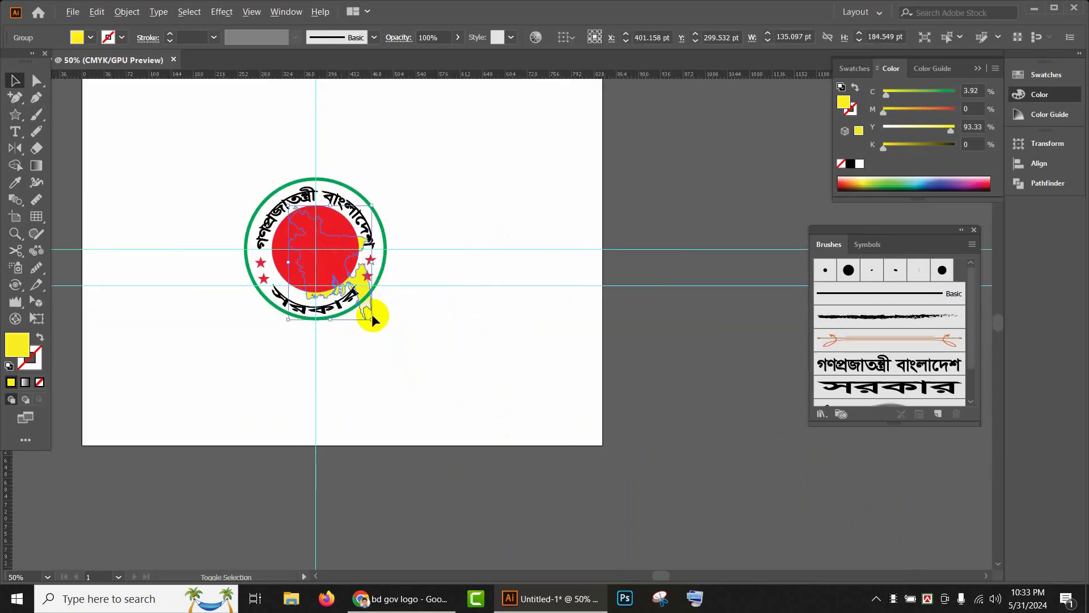
drag(372, 320, 324, 258)
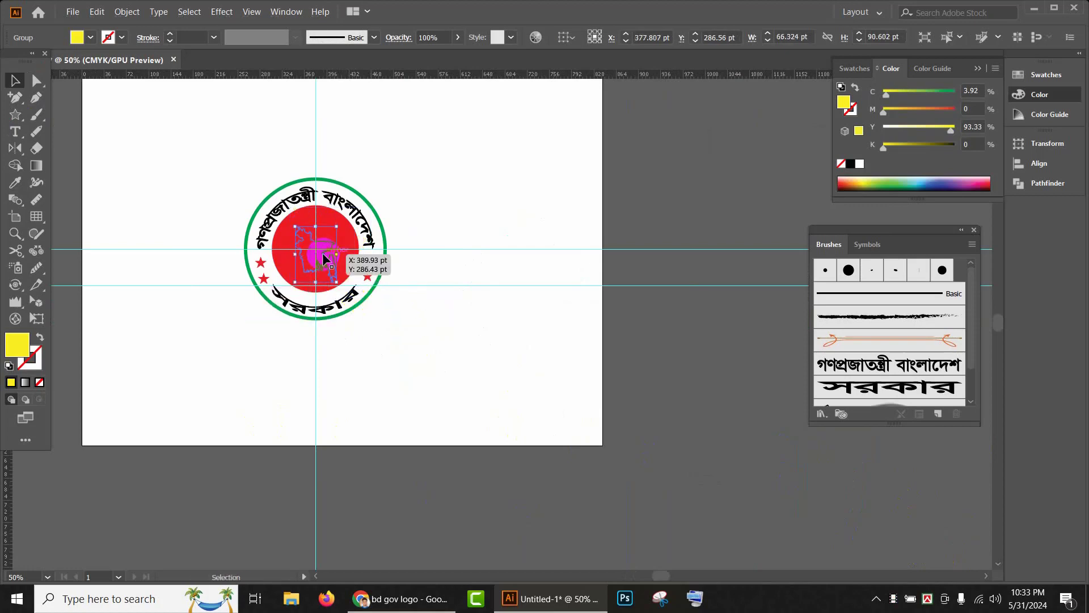
- Bring the yellow map to the front, above the red disc
right_click(323, 258)
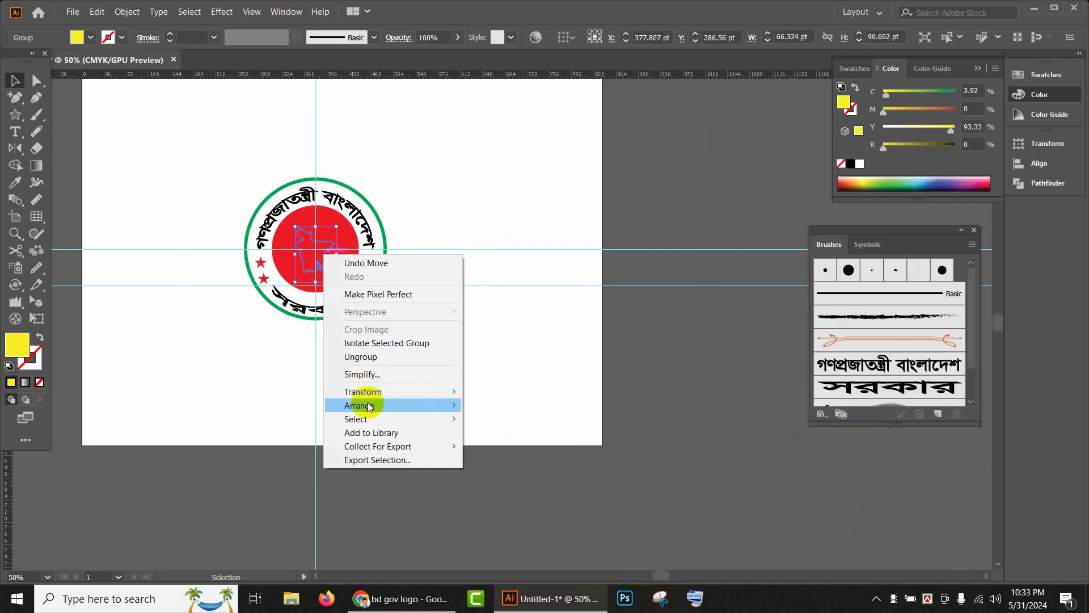
mouse_move(369, 406)
click(539, 403)
click(468, 315)
- Group all parts of the emblem and enlarge it proportionally from its centre to about 315 pt across
scroll(422, 282, up, 3)
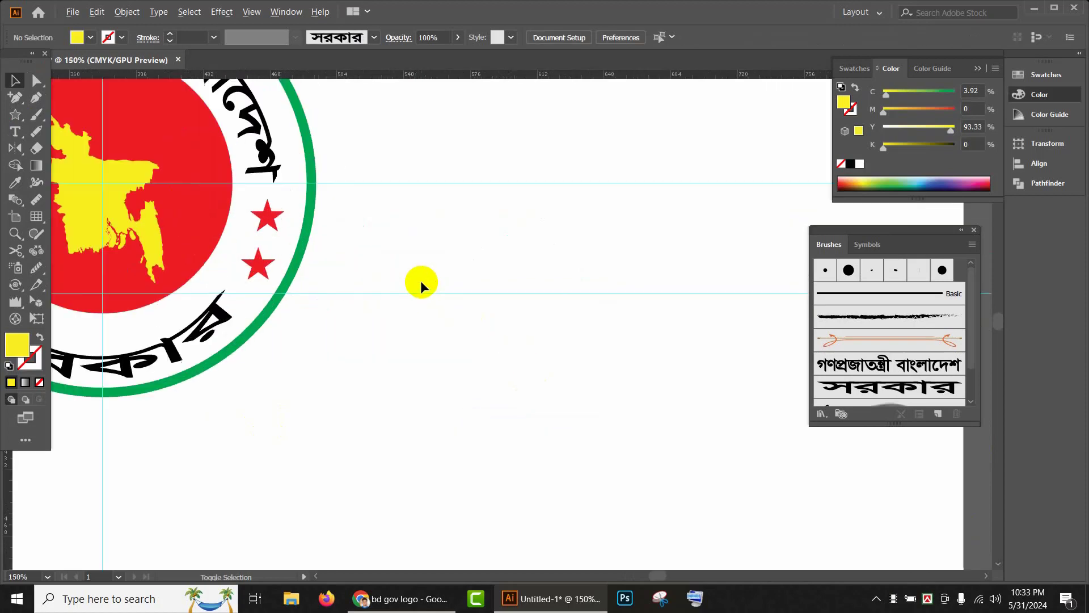
drag(420, 280, 752, 355)
drag(448, 268, 442, 249)
scroll(702, 281, down, 2)
click(693, 356)
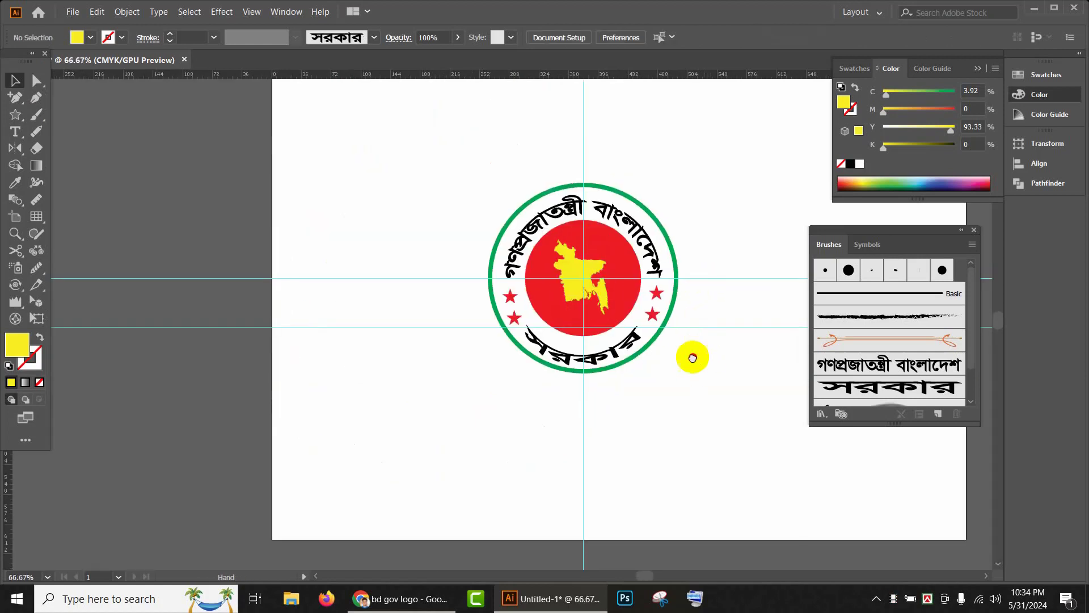
drag(692, 357, 618, 431)
drag(427, 256, 661, 530)
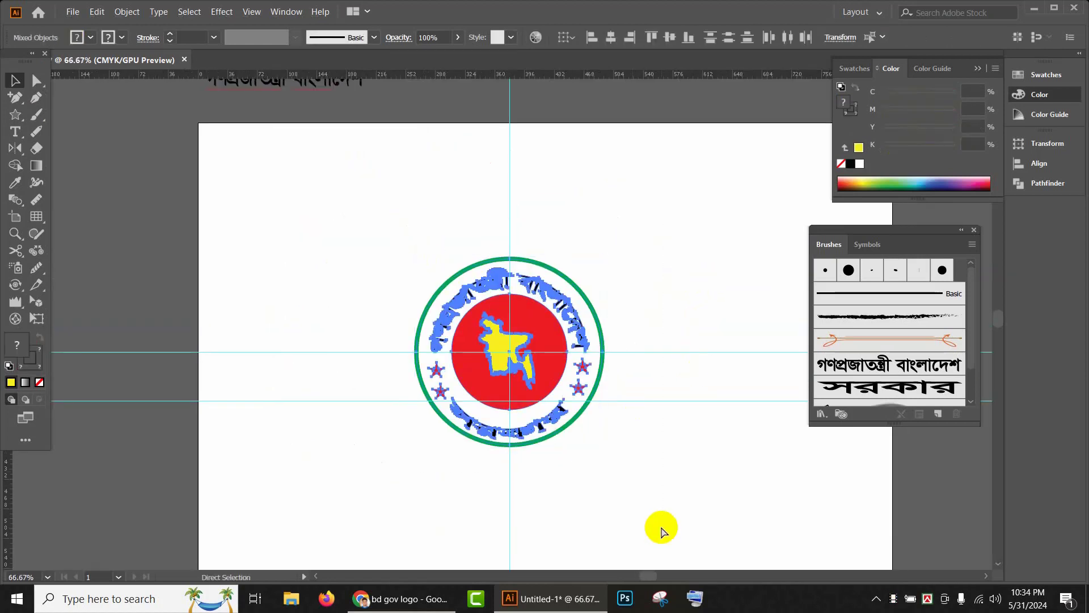
key(ctrl+g)
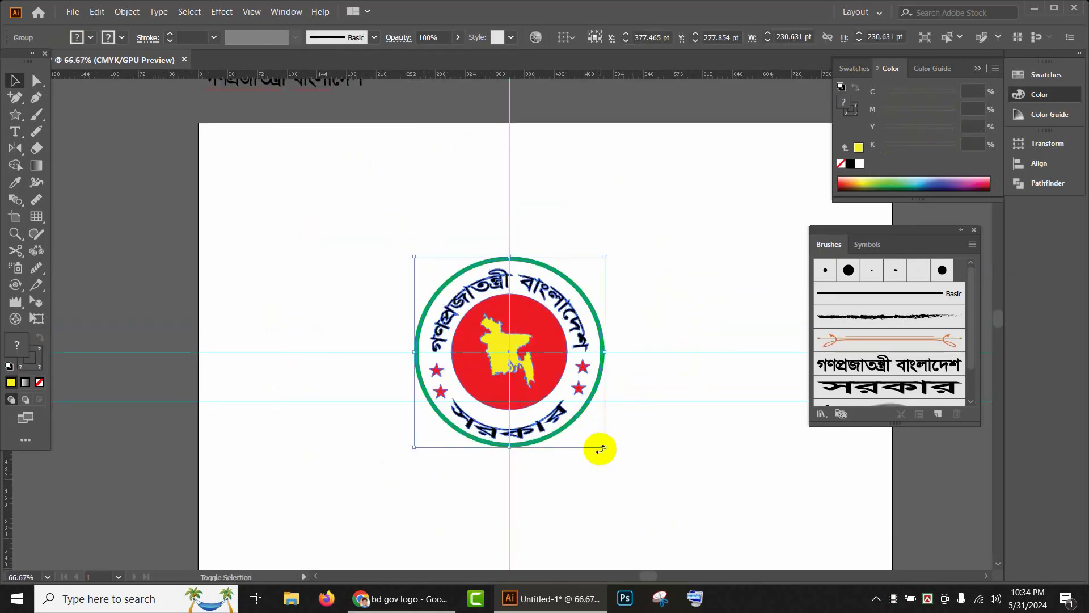
drag(605, 447, 655, 482)
drag(682, 430, 573, 397)
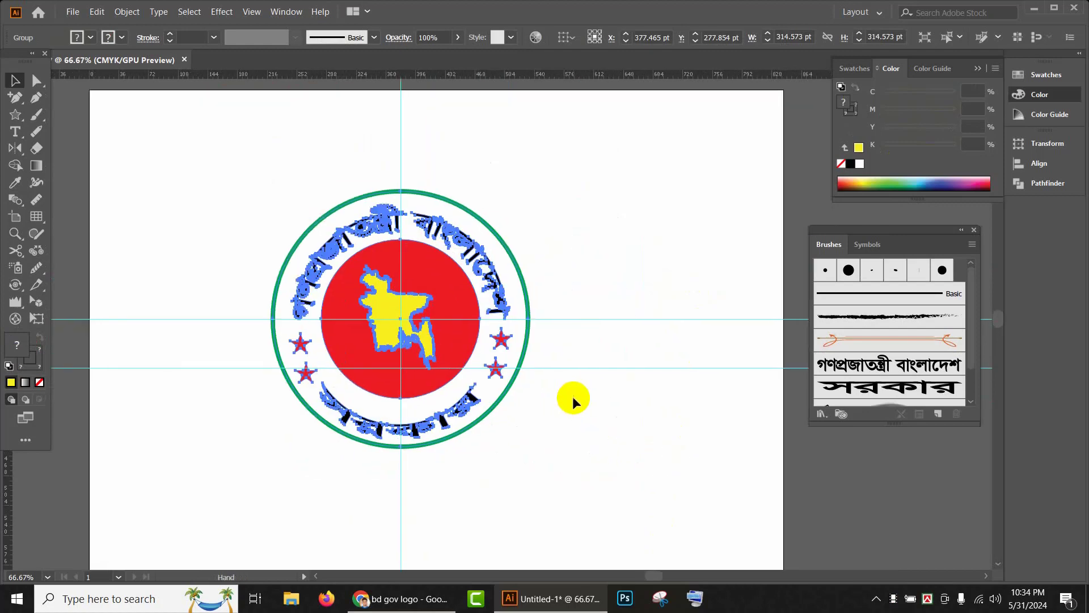
click(573, 398)
- Examine the enlarged emblem's lettering, stars and map, including the fit of the lower word সরকার inside the green ring
scroll(573, 403, down, 2)
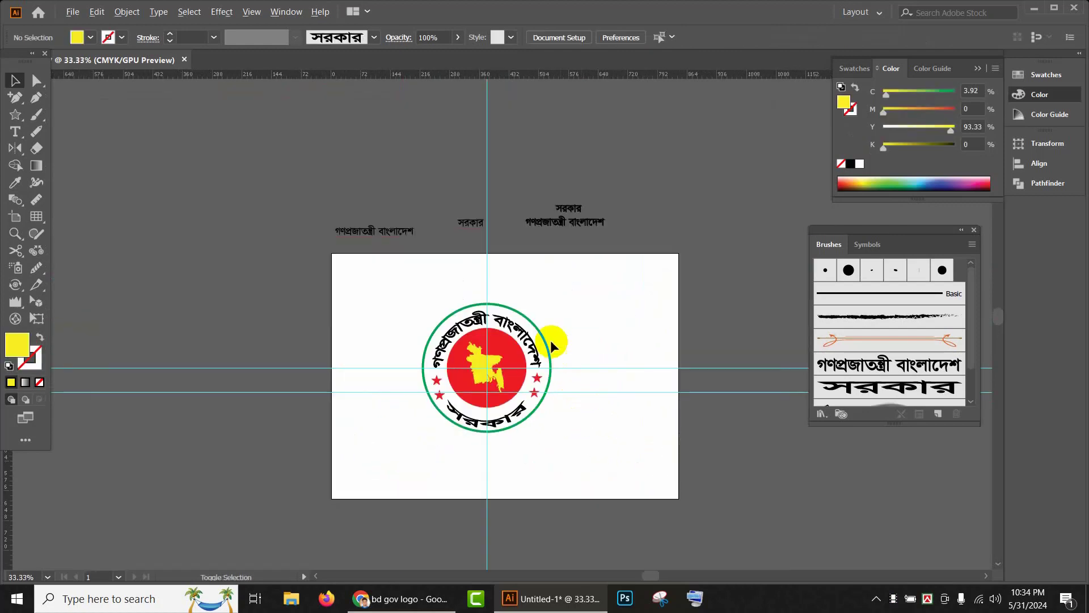
scroll(551, 339, up, 2)
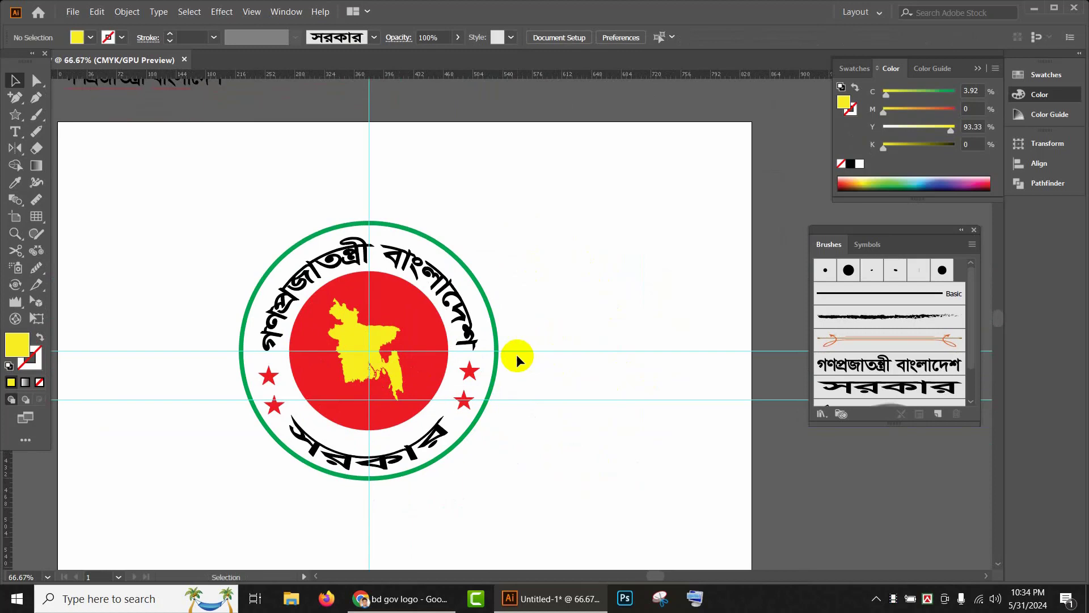
scroll(413, 318, up, 2)
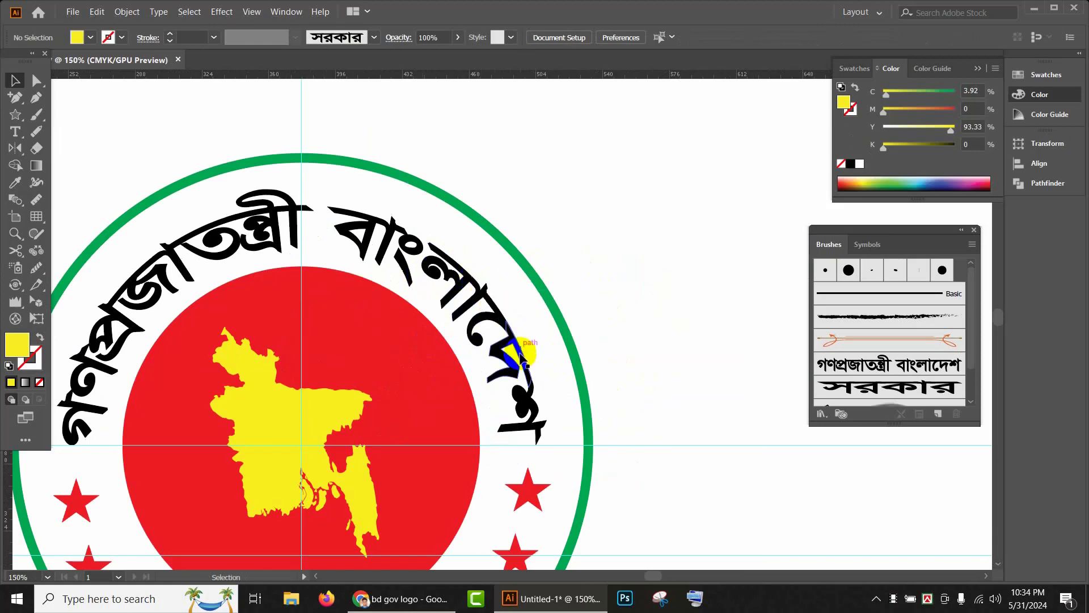
scroll(654, 365, down, 1)
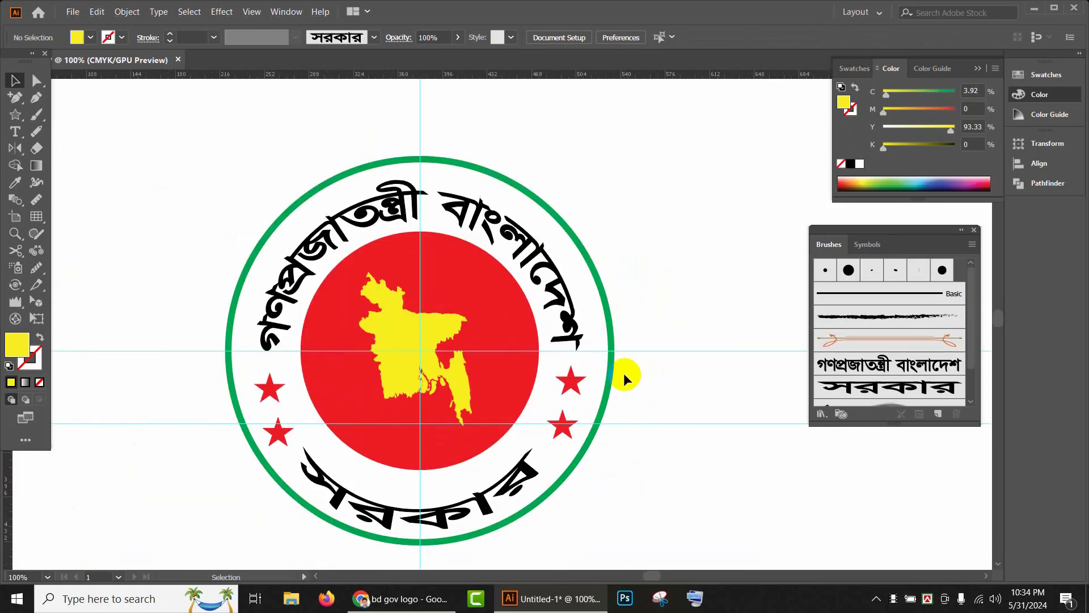
scroll(624, 372, down, 1)
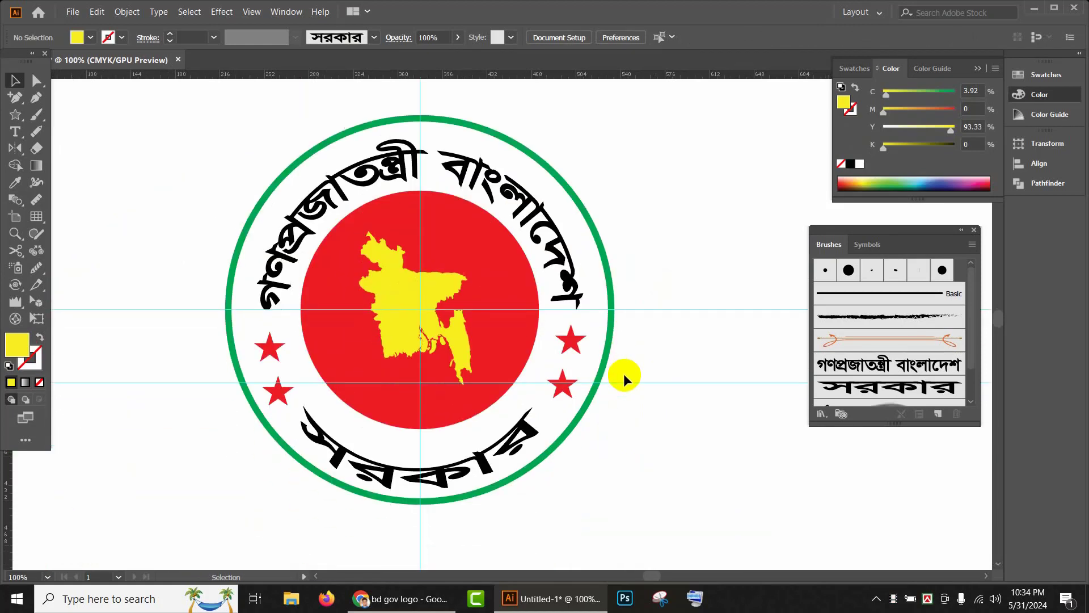
scroll(624, 371, down, 2)
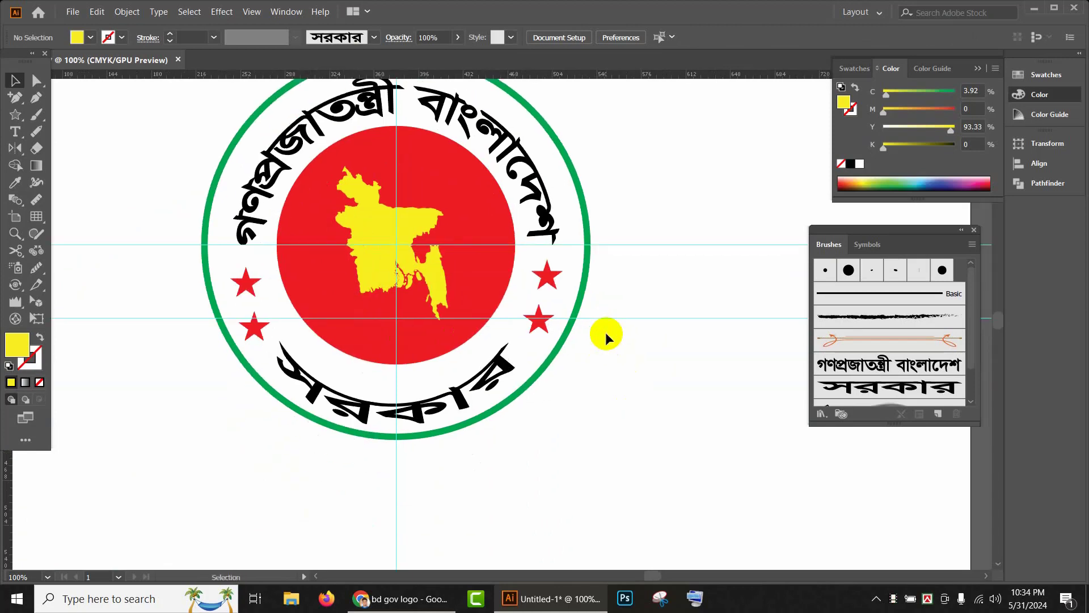
scroll(590, 321, up, 1)
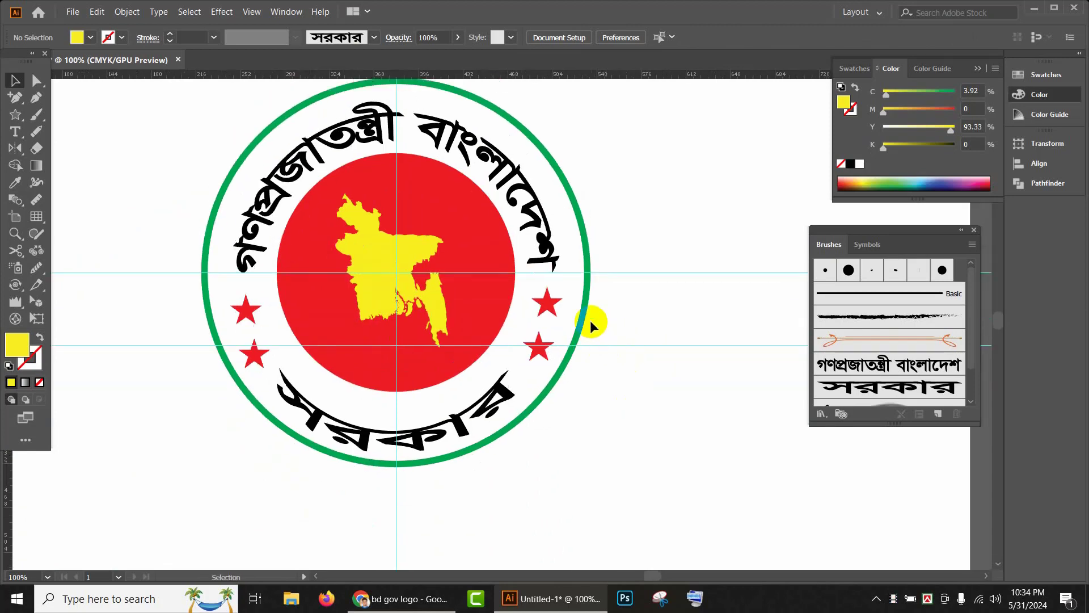
drag(615, 343, 559, 295)
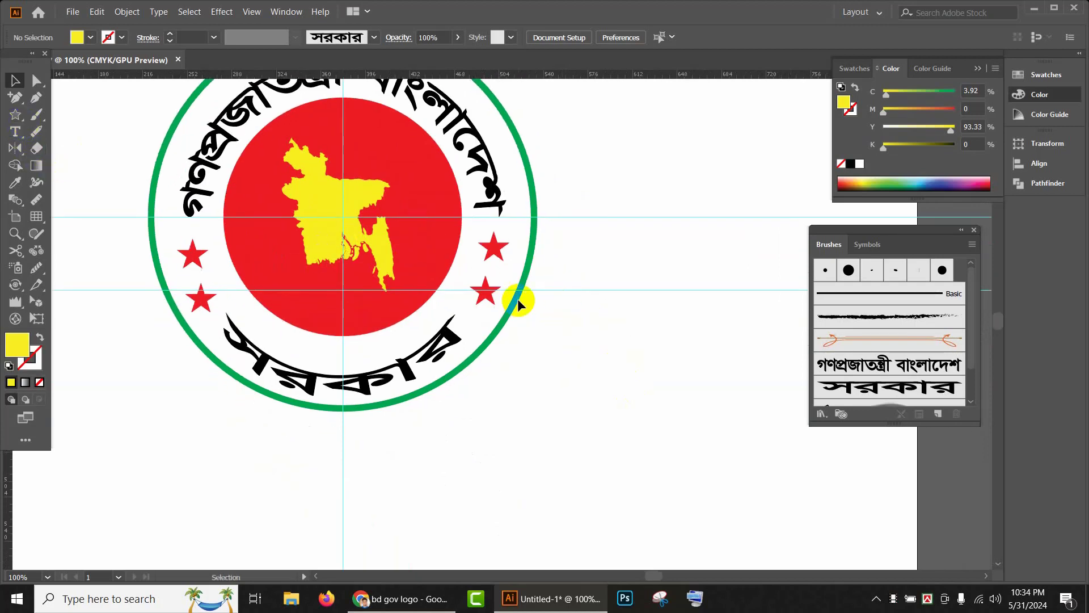
click(378, 375)
click(672, 370)
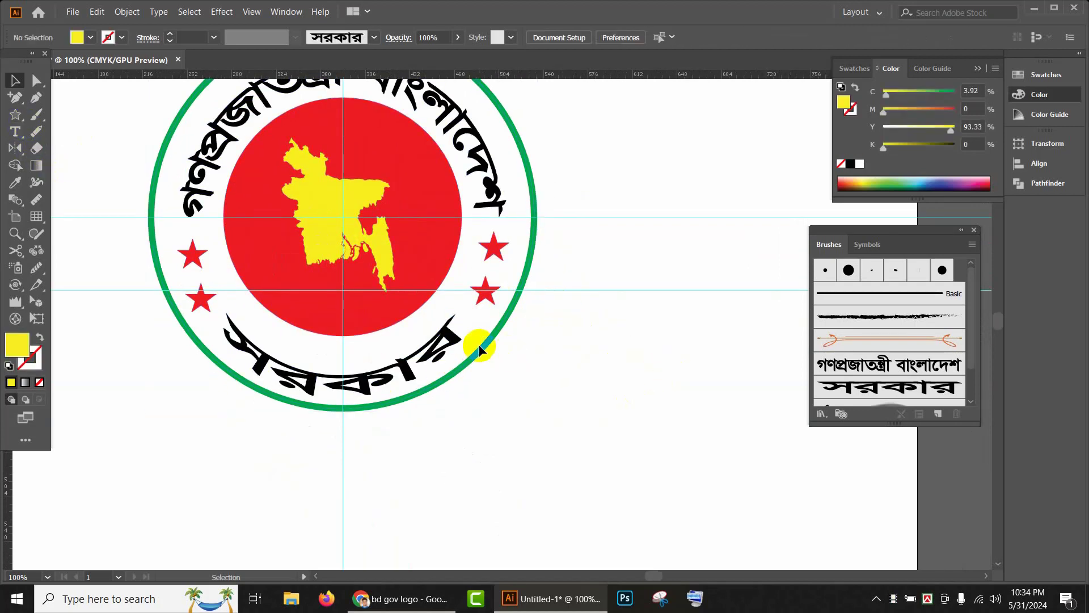
- Ungroup the emblem and make a smaller concentric copy of the green ring, about 256 pt in diameter, through the lettering band
click(474, 357)
right_click(473, 356)
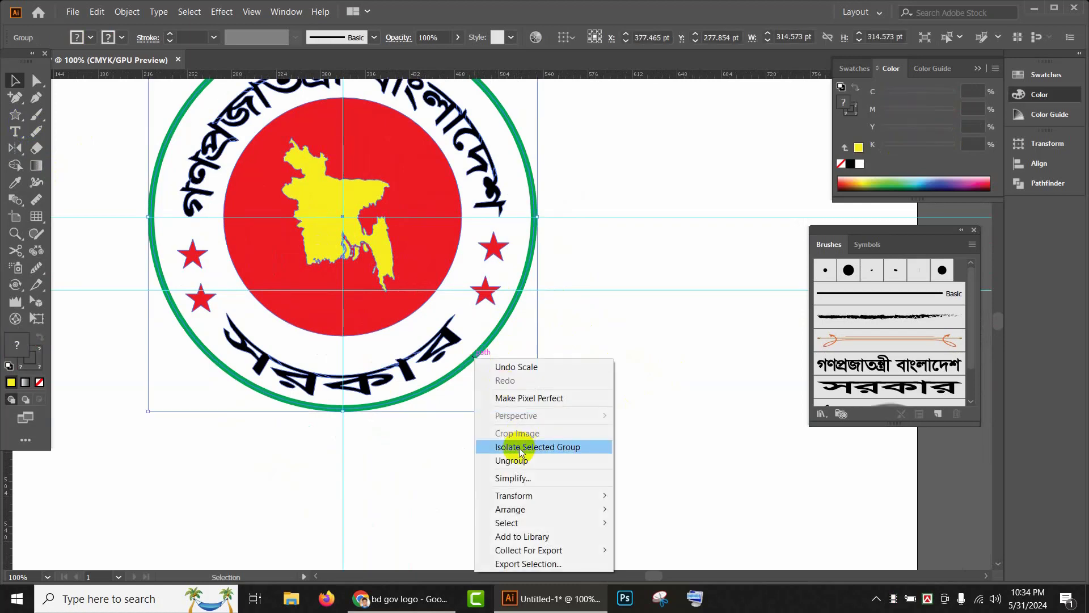
click(519, 460)
click(476, 356)
click(476, 354)
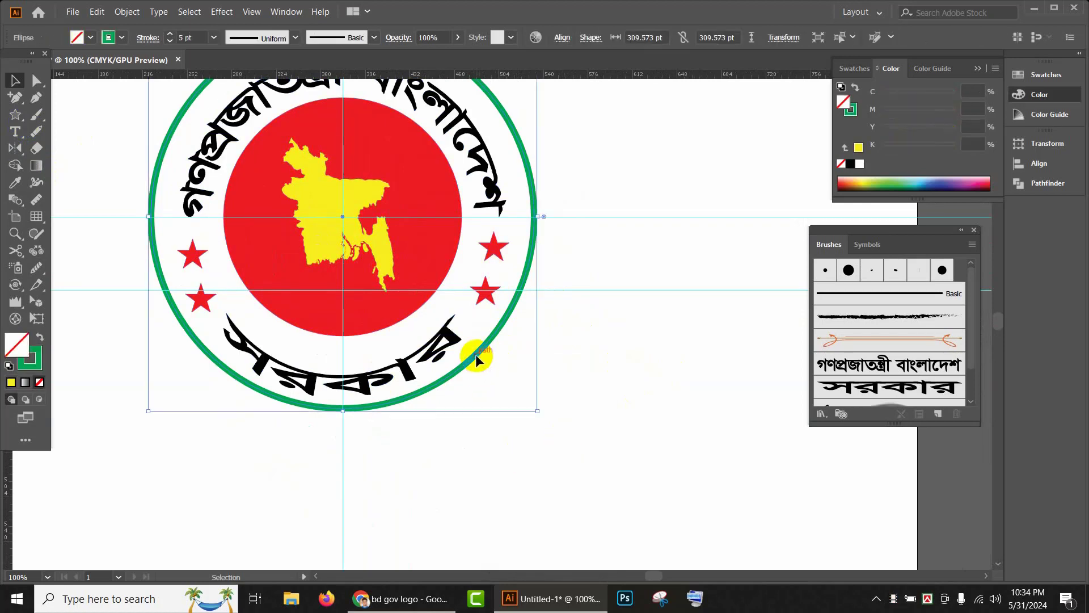
key(a)
drag(529, 410, 502, 375)
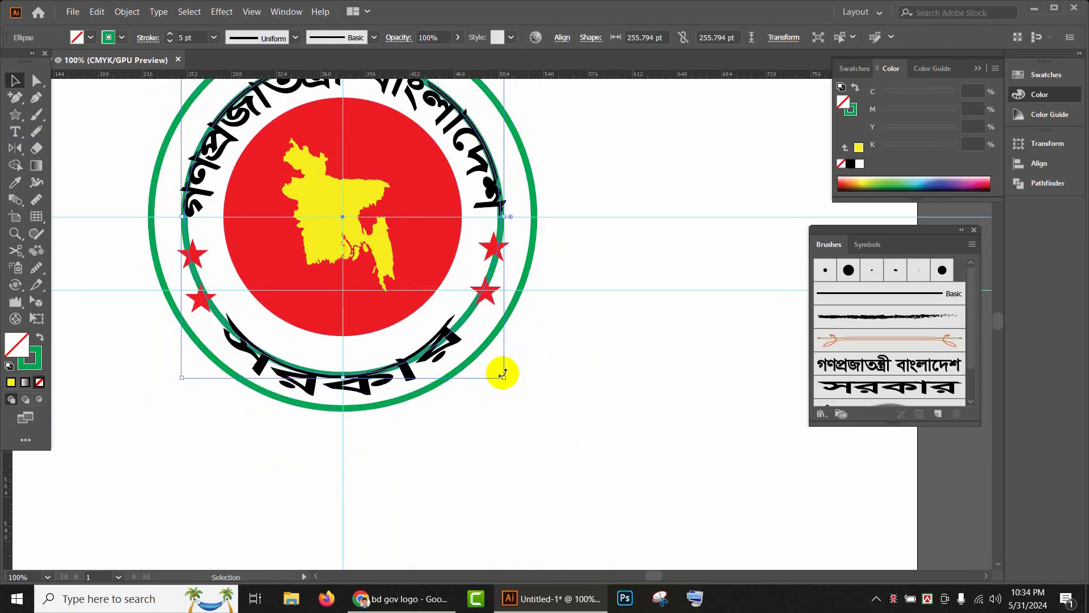
- Set the inner green circle's stroke weight to 2 pt
click(170, 40)
click(171, 41)
click(171, 40)
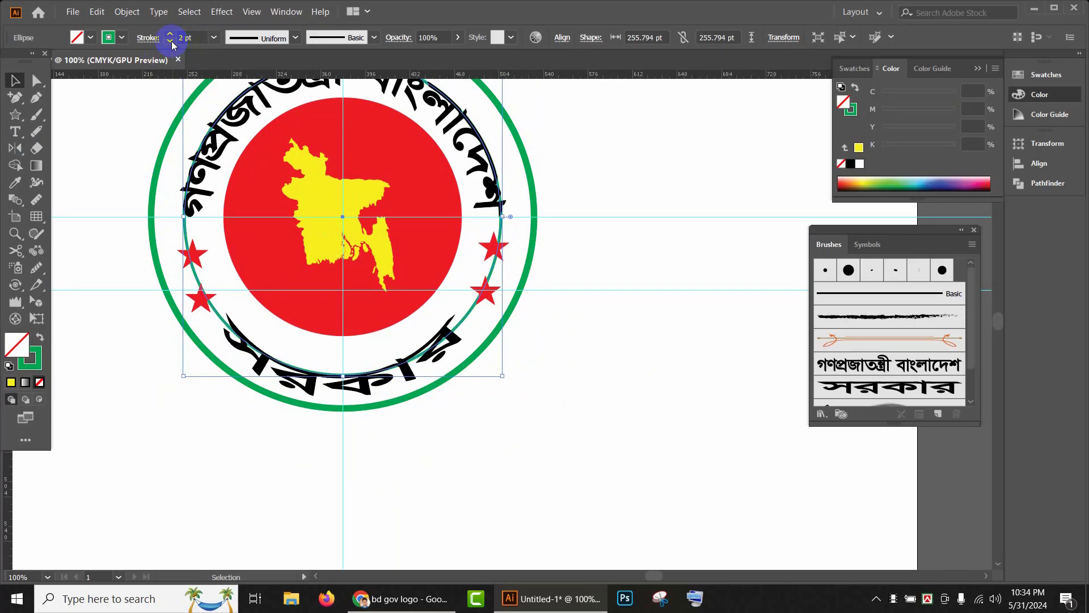
scroll(301, 256, up, 2)
scroll(585, 385, down, 2)
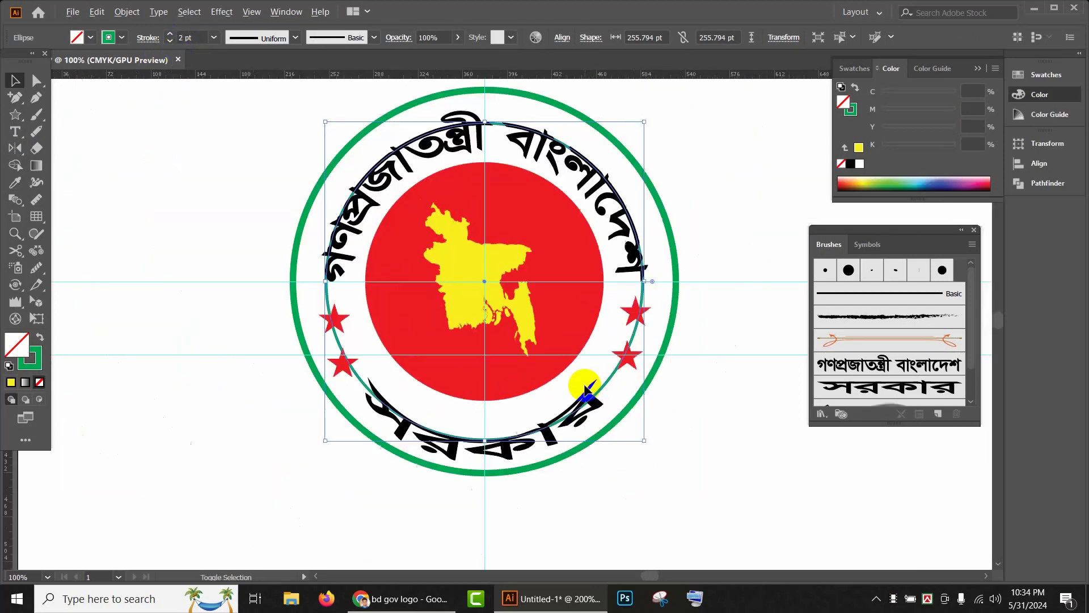
- Delete the curved word সরকার from the lower part of the emblem
click(761, 448)
click(530, 452)
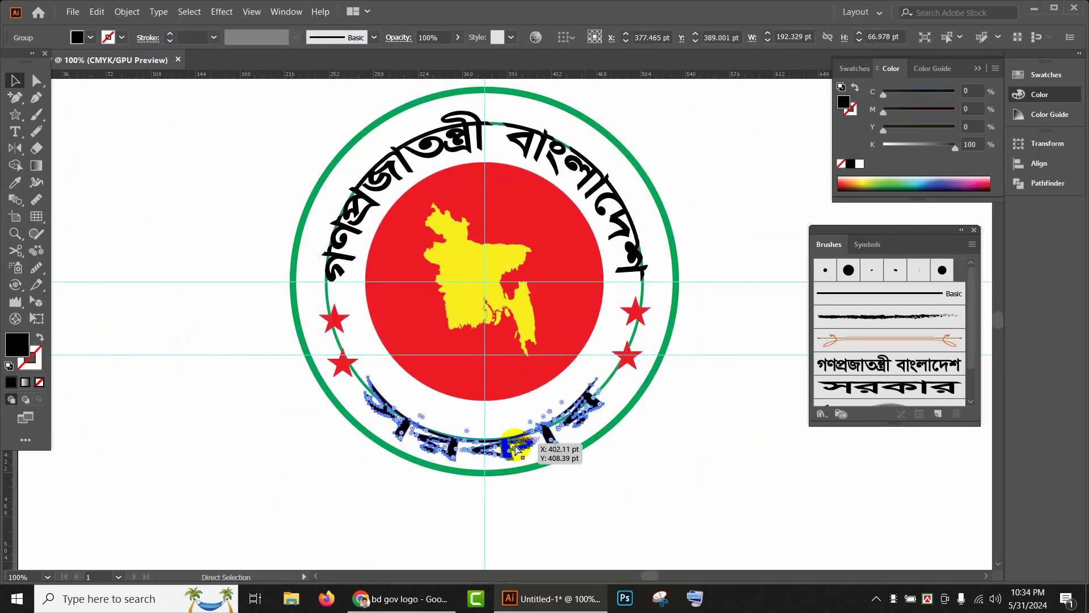
key(Delete)
- Cut the inner green circle with the Scissors tool just below both lower stars and delete its upper portion
scroll(514, 444, up, 2)
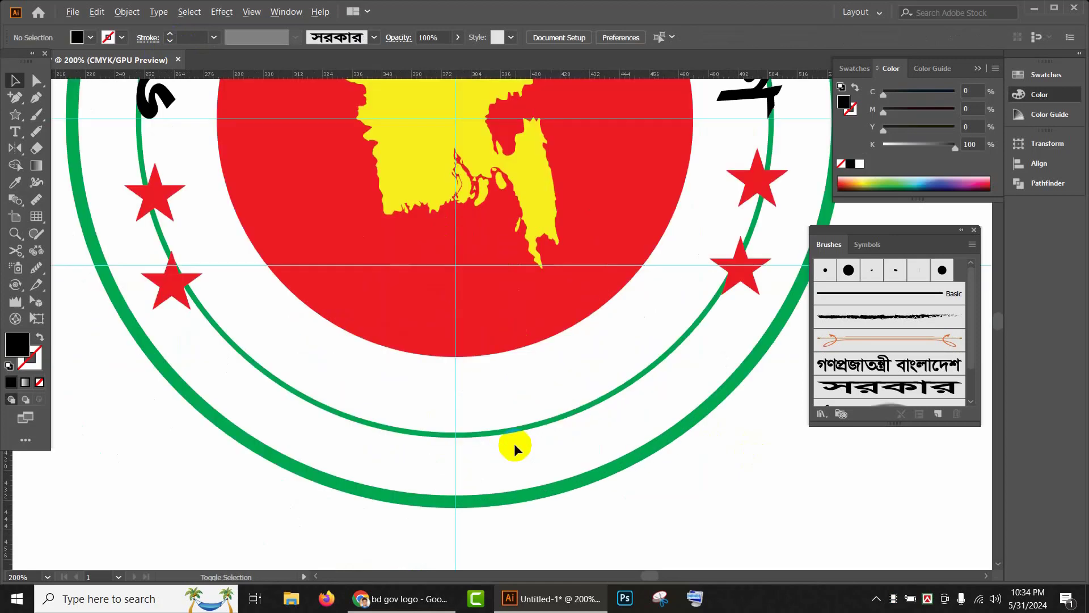
click(16, 251)
click(206, 312)
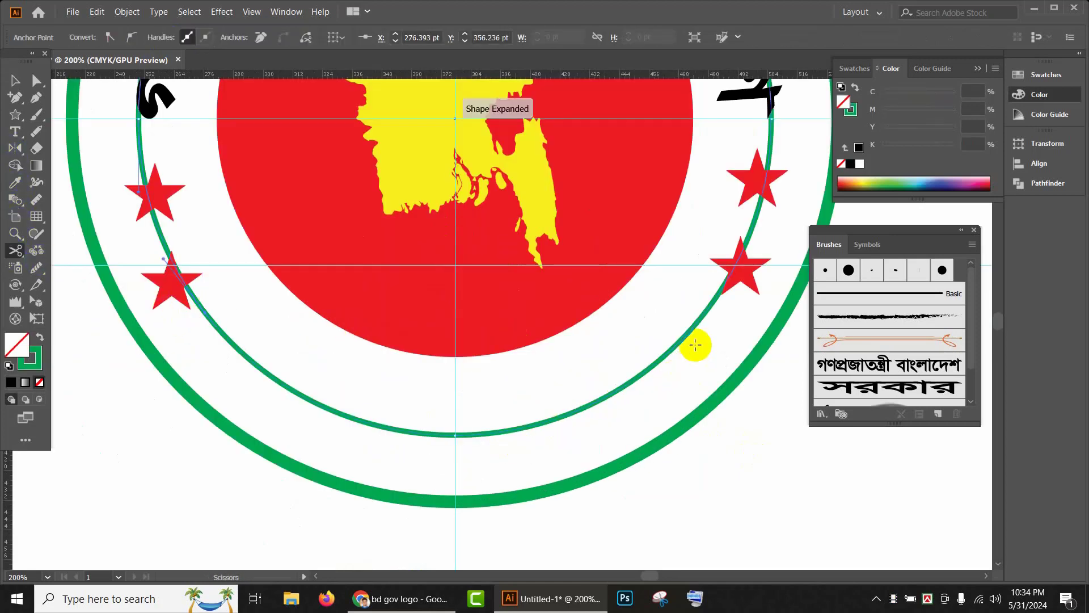
click(701, 315)
click(25, 84)
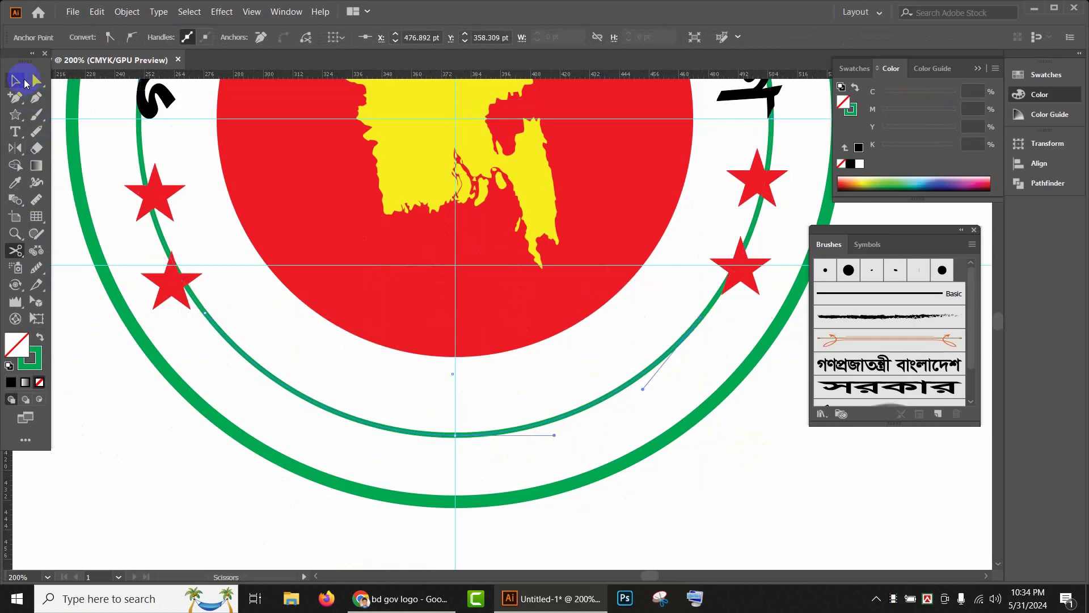
click(153, 231)
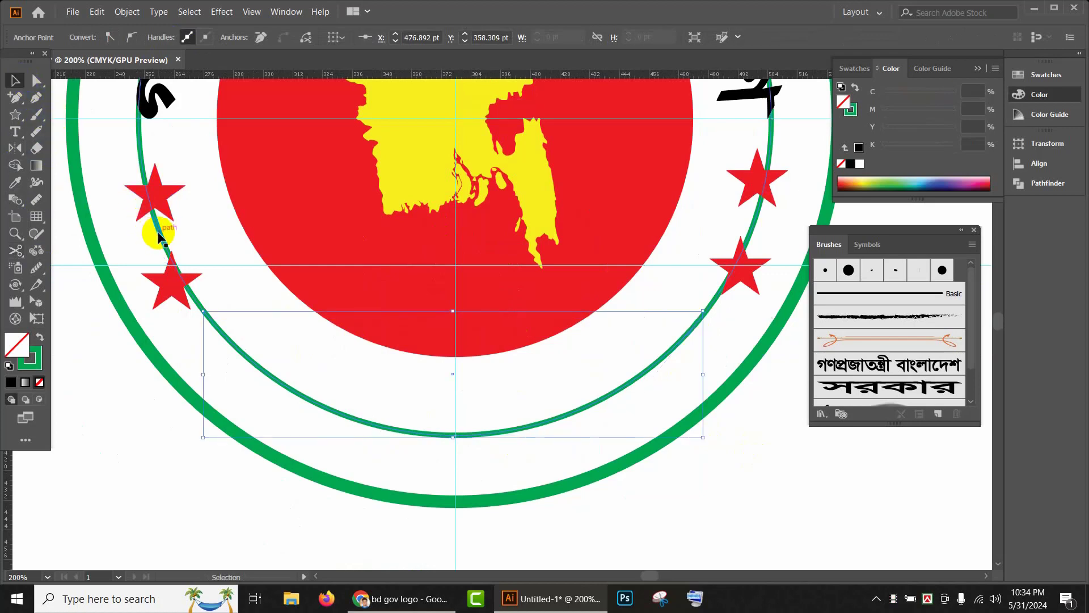
key(Delete)
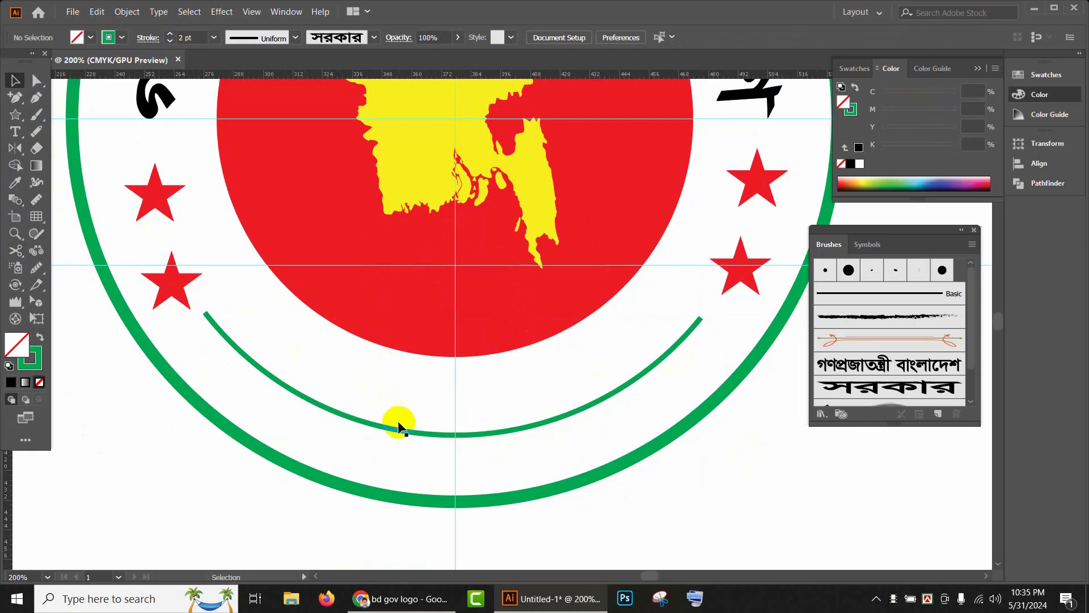
- Shorten the remaining lower arc to about 167 pt wide by cutting near both ends and deleting the end pieces
click(398, 435)
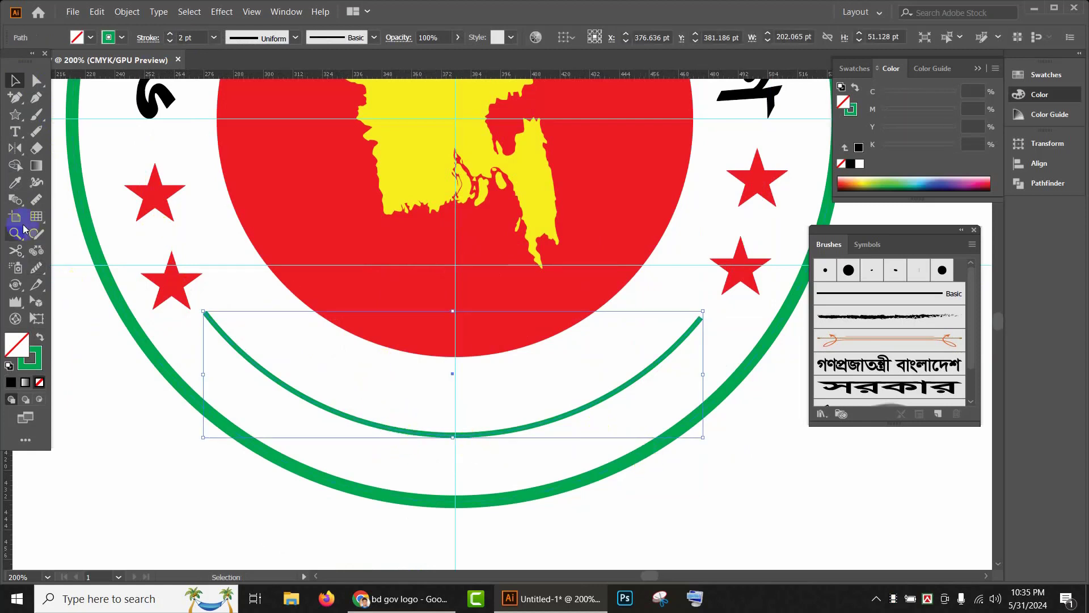
click(16, 250)
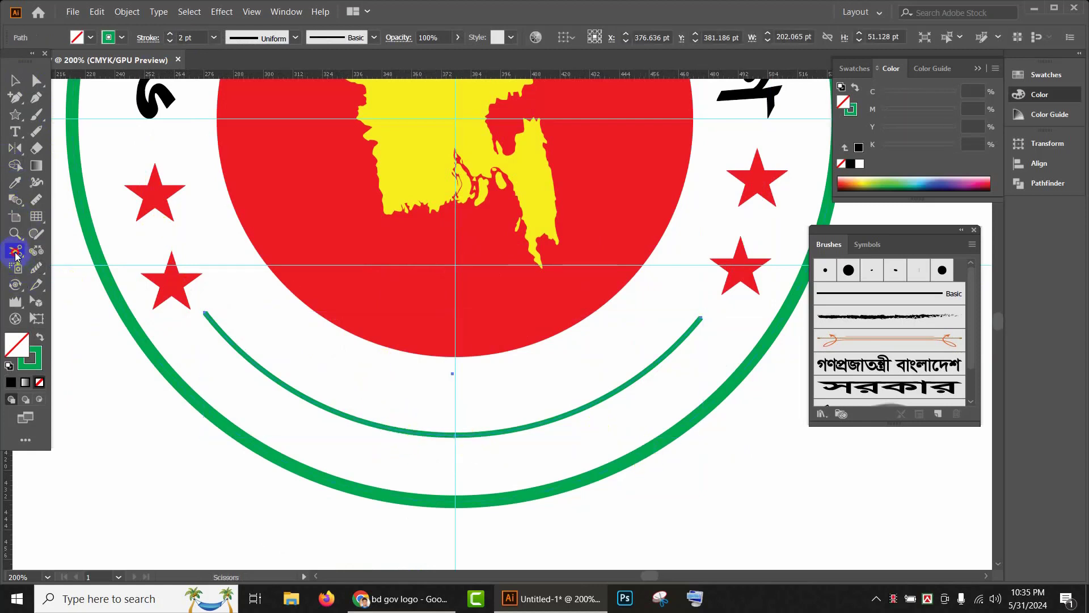
click(248, 356)
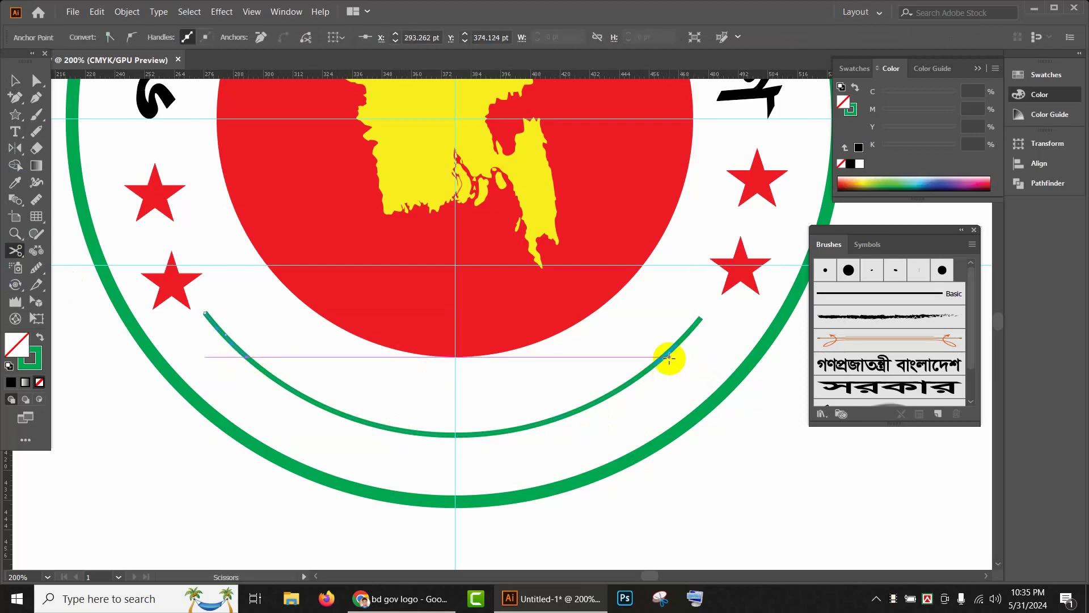
click(658, 362)
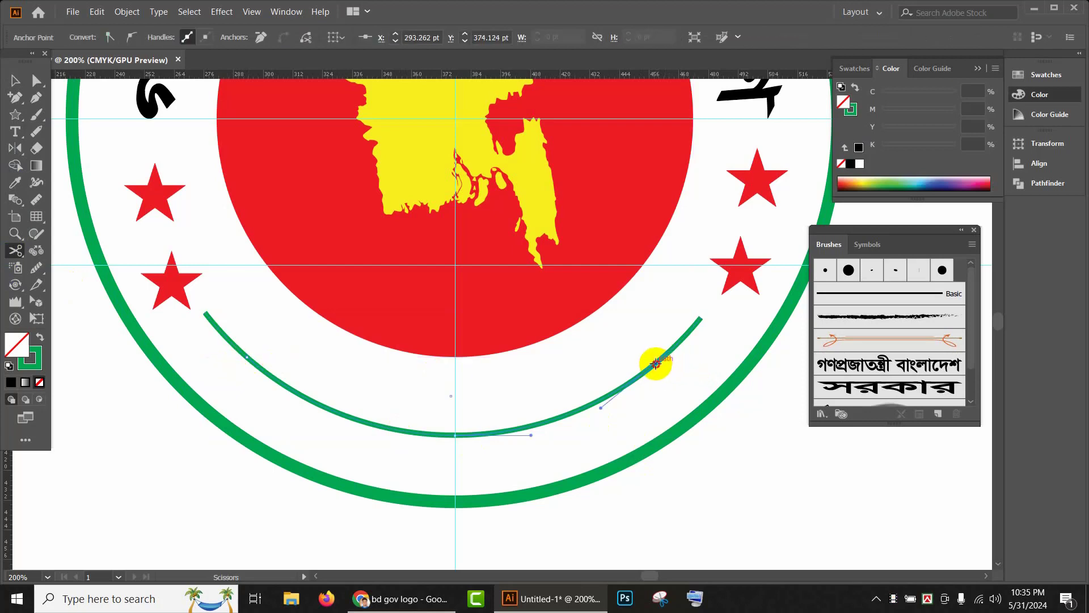
key(v)
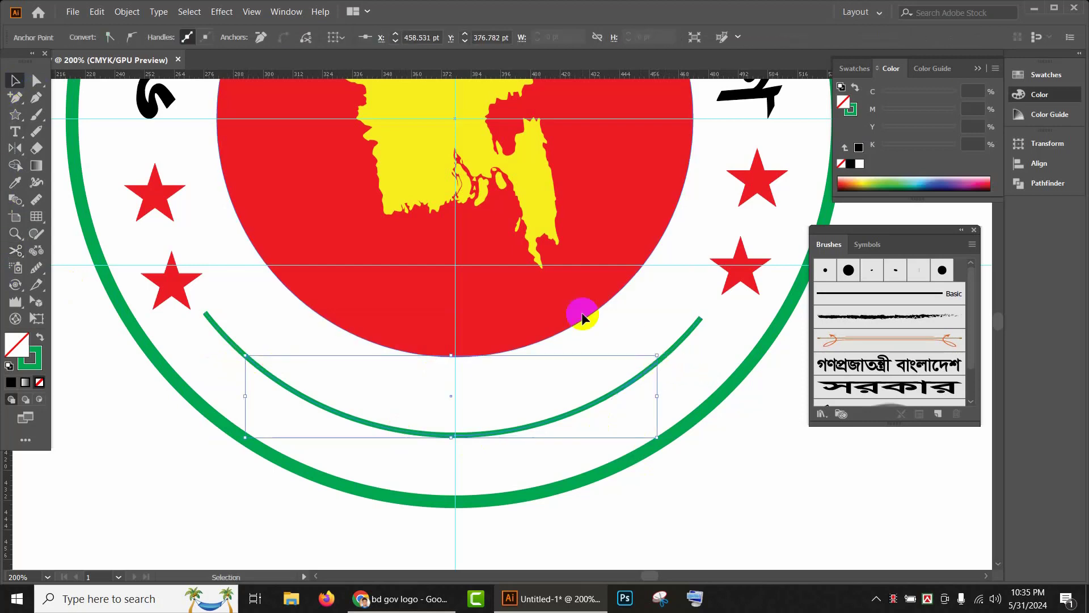
click(679, 342)
key(Delete)
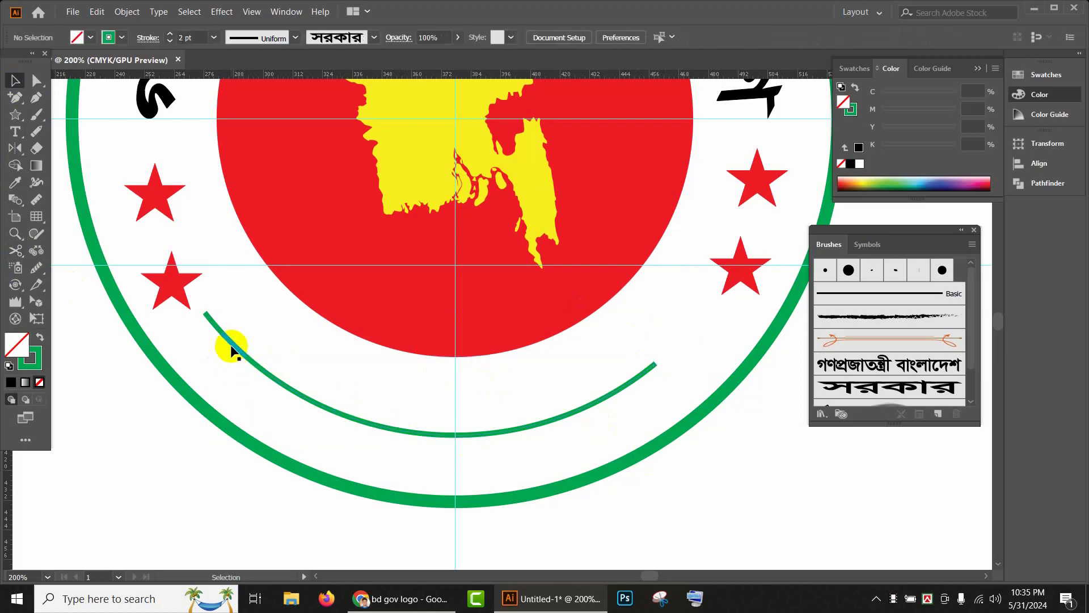
click(232, 348)
key(Delete)
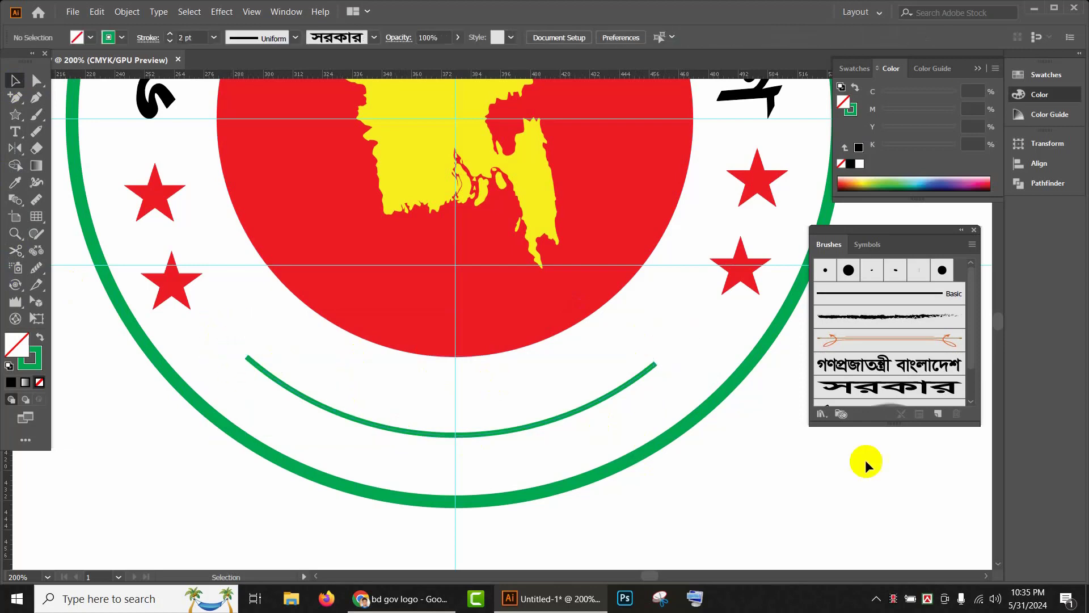
- Set the arc's stroke weight to 1 pt and apply the সরকার art brush to it
click(613, 397)
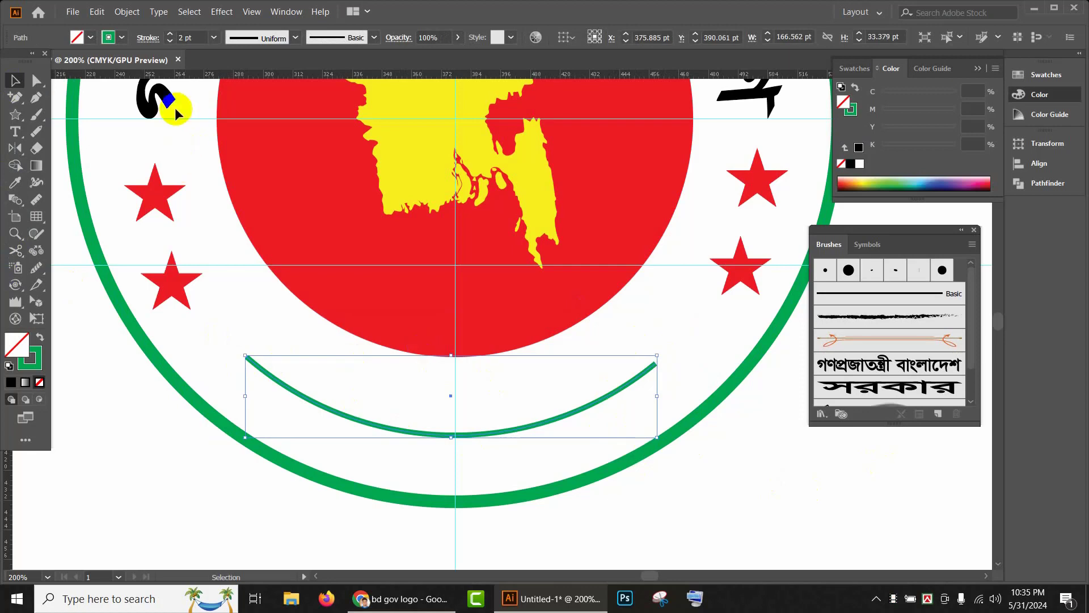
click(172, 41)
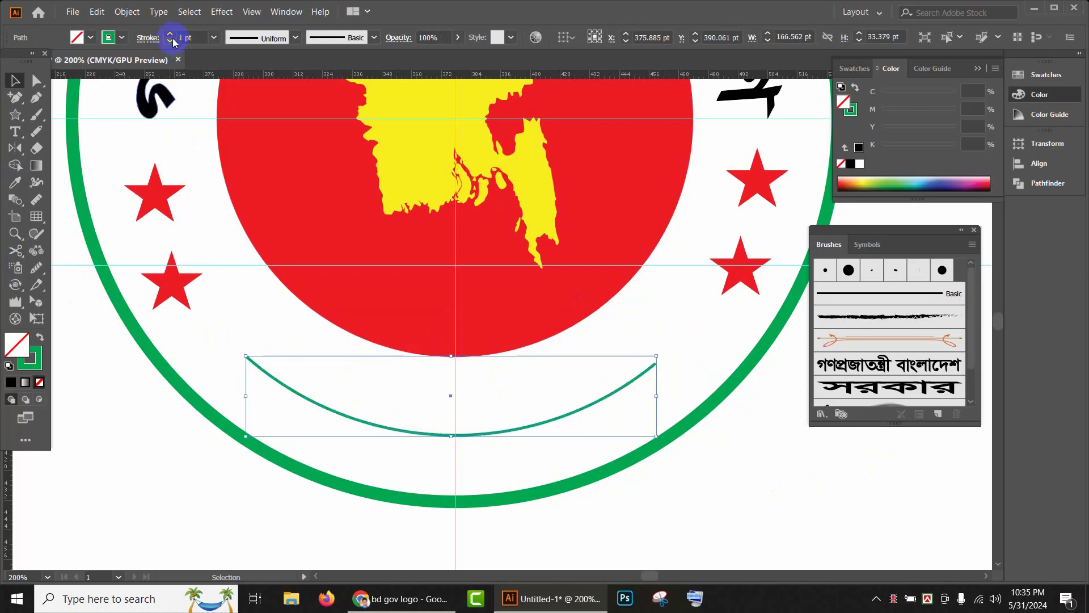
click(895, 389)
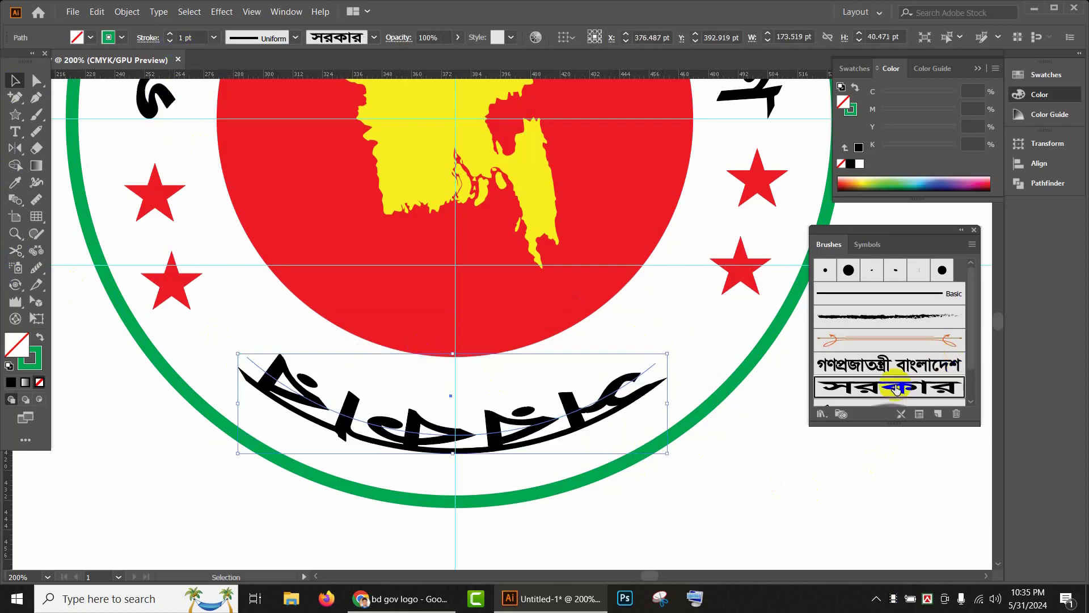
- Reflect the brushed arc across the vertical axis and set its stroke weight to 1.5 pt
double_click(15, 148)
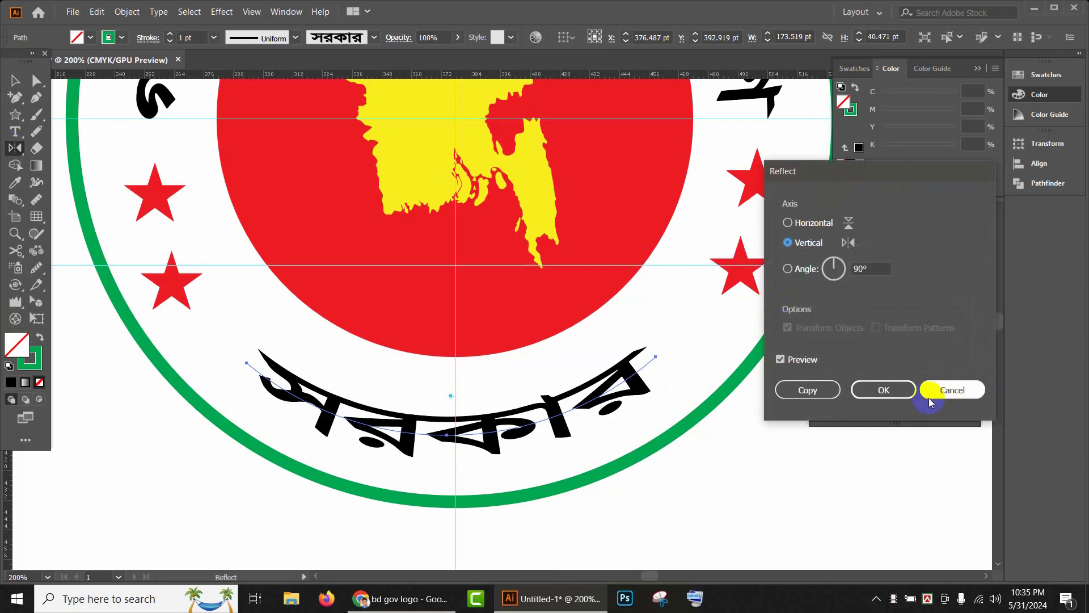
click(883, 390)
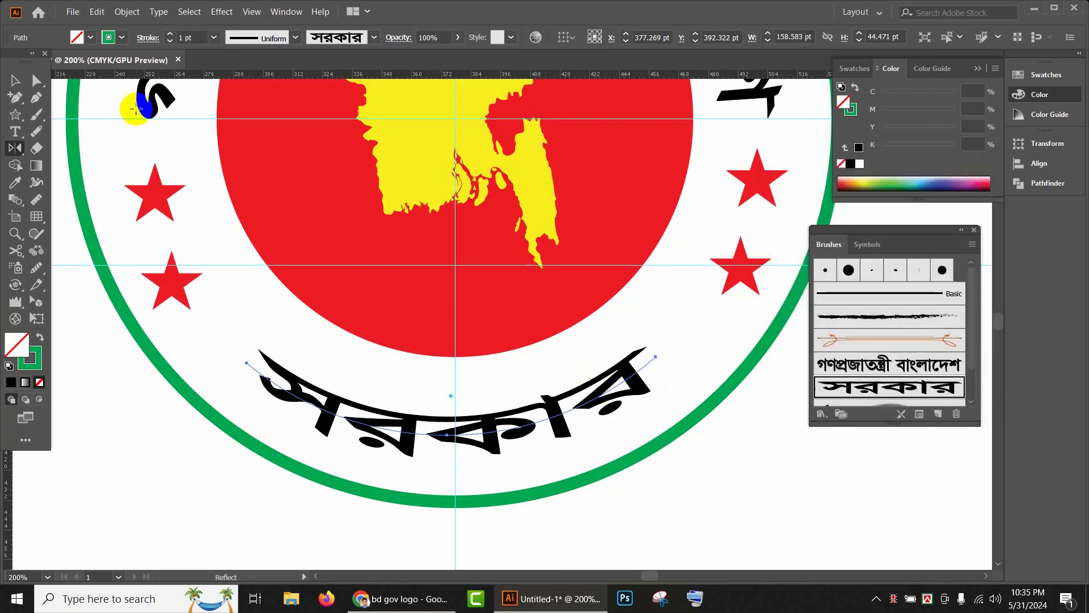
click(169, 42)
click(169, 34)
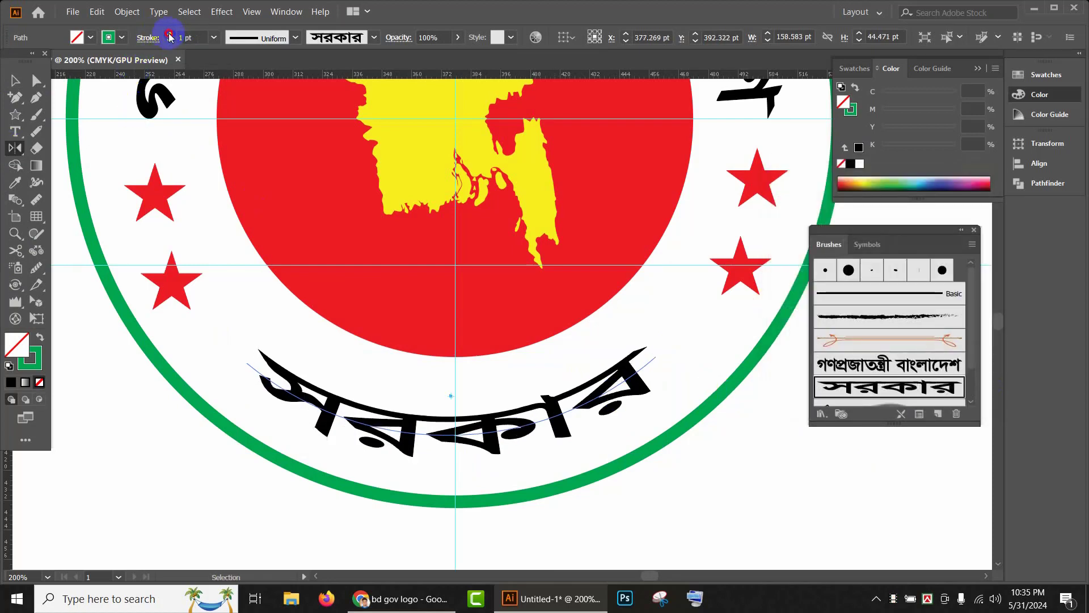
click(169, 34)
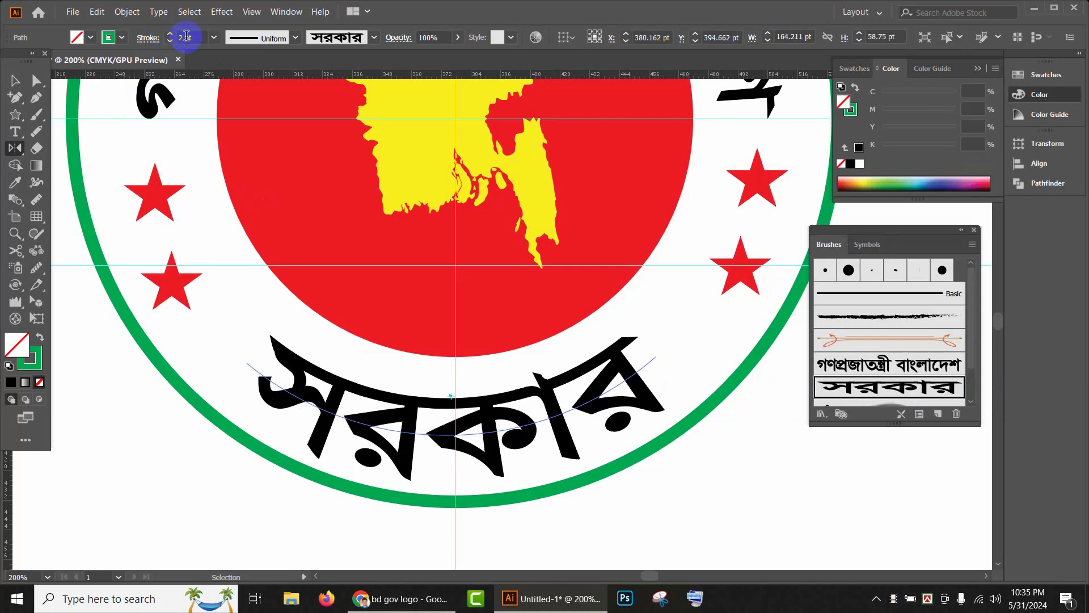
click(190, 37)
text(1.5)
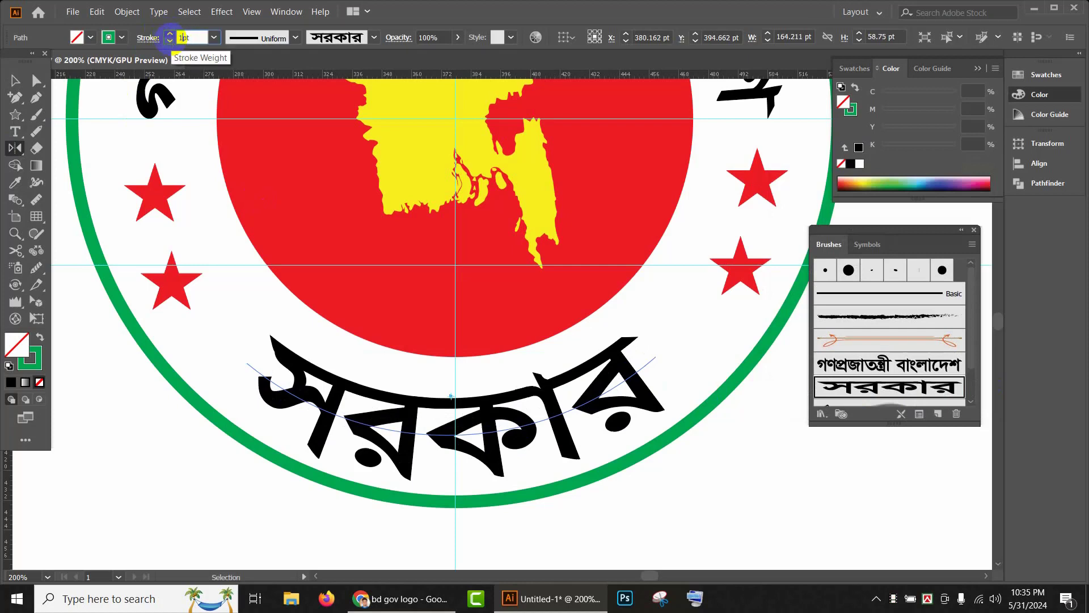
key(Return)
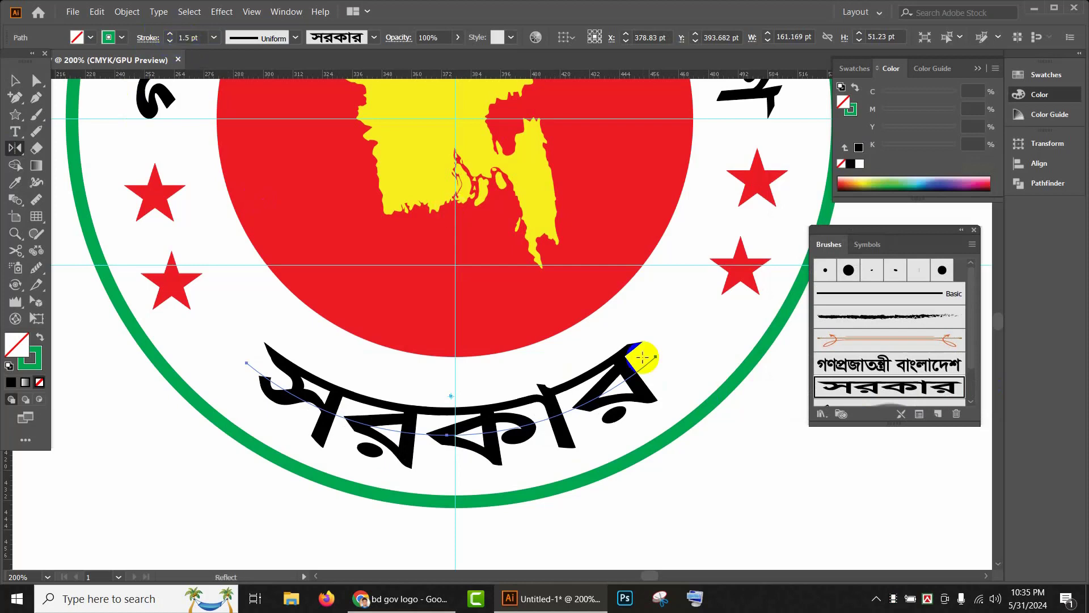
- Expand the appearance of the curved word সরকার and deselect it
click(14, 80)
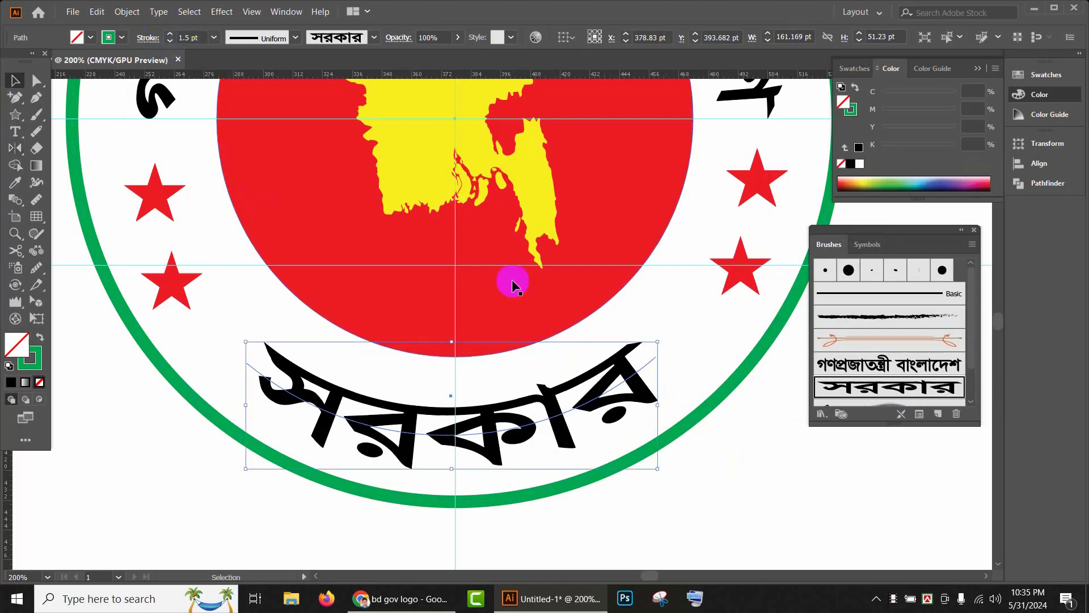
click(126, 11)
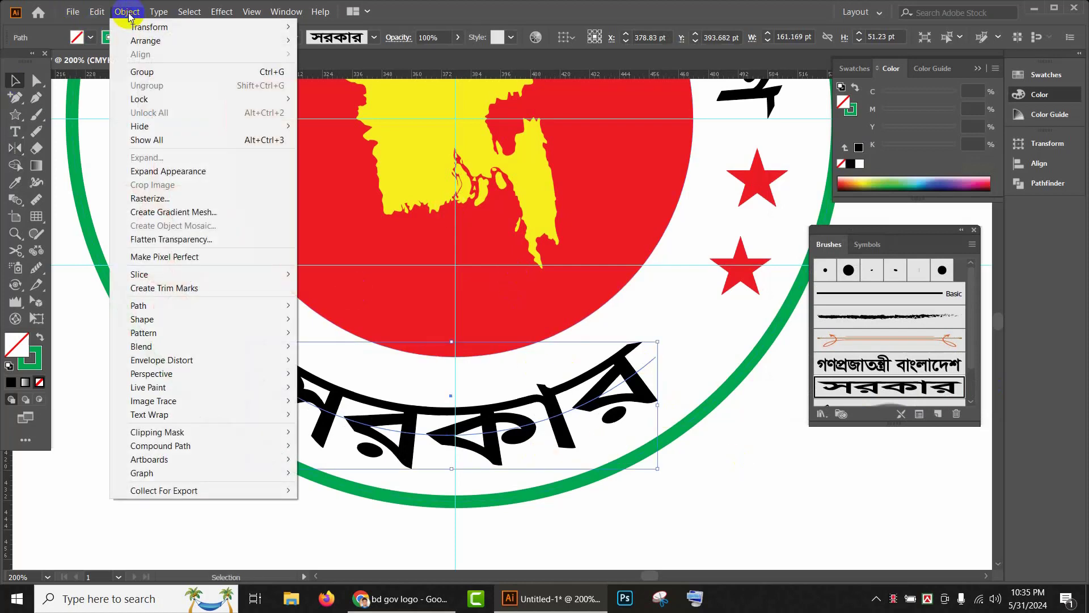
click(167, 172)
click(724, 481)
scroll(724, 481, down, 1)
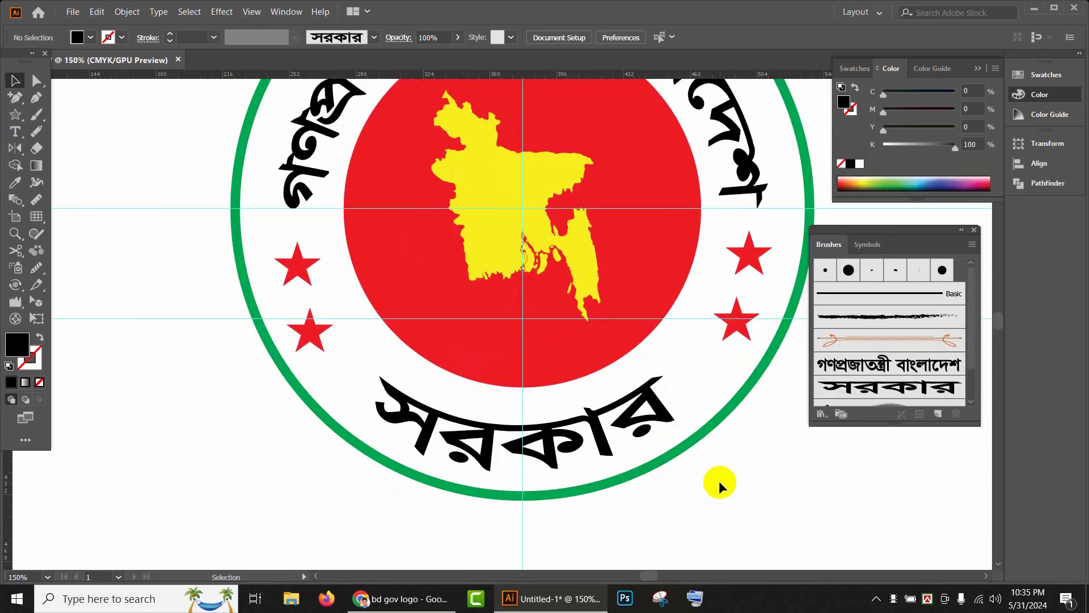
- Paste the earlier, wider সরকার lettering in front to compare it with the new word, and delete it again
scroll(652, 489, down, 2)
scroll(658, 486, up, 2)
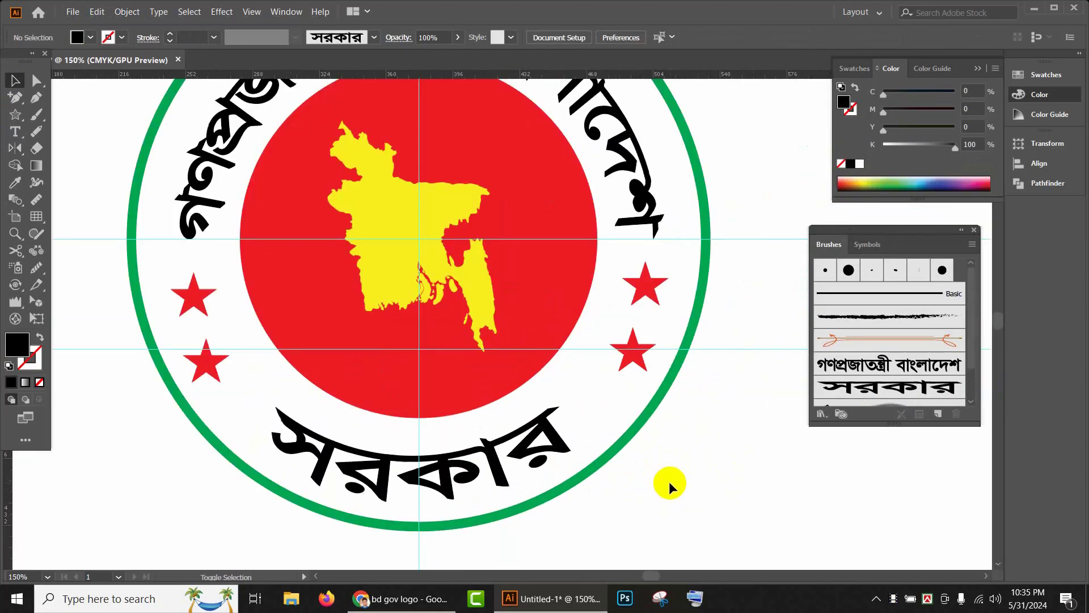
key(ctrl+f)
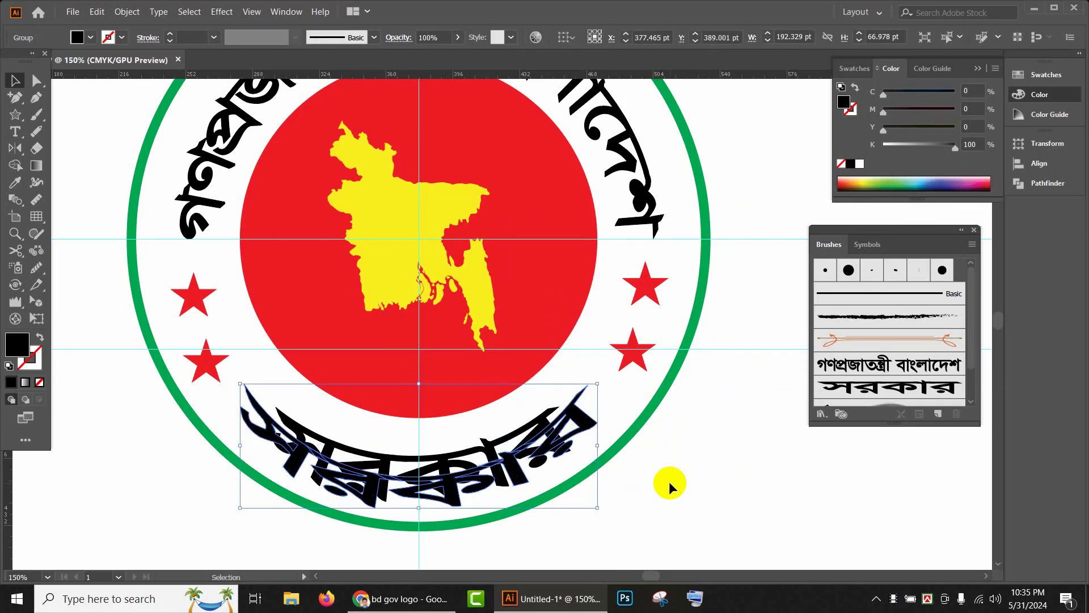
key(Delete)
- Select all parts of the emblem on the artboard, including both lines of lettering, the stars, map, disc and ring
scroll(665, 460, down, 2)
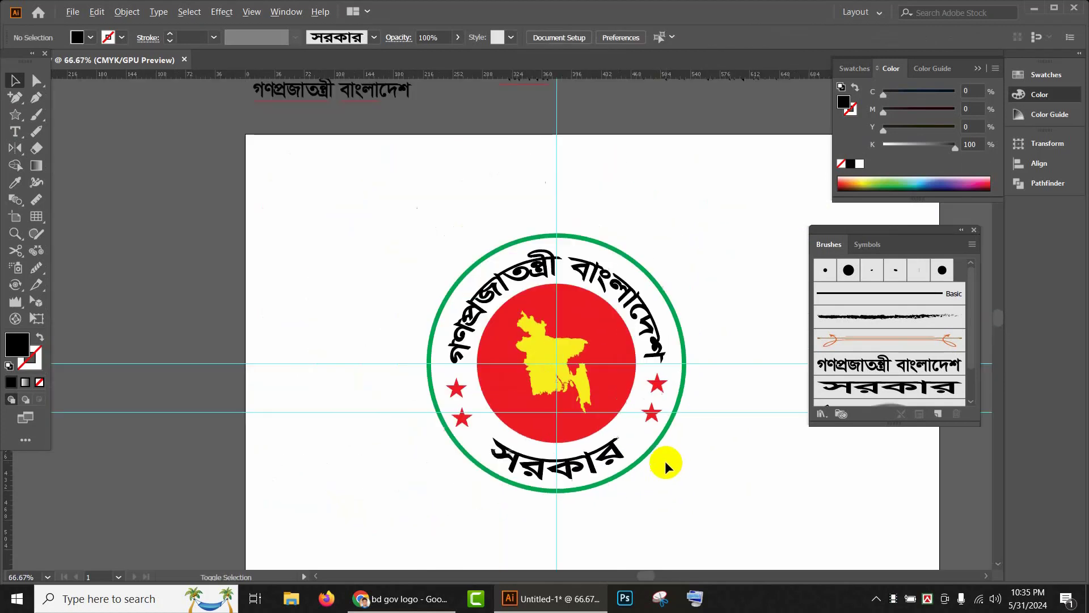
drag(676, 448, 504, 408)
drag(187, 184, 591, 502)
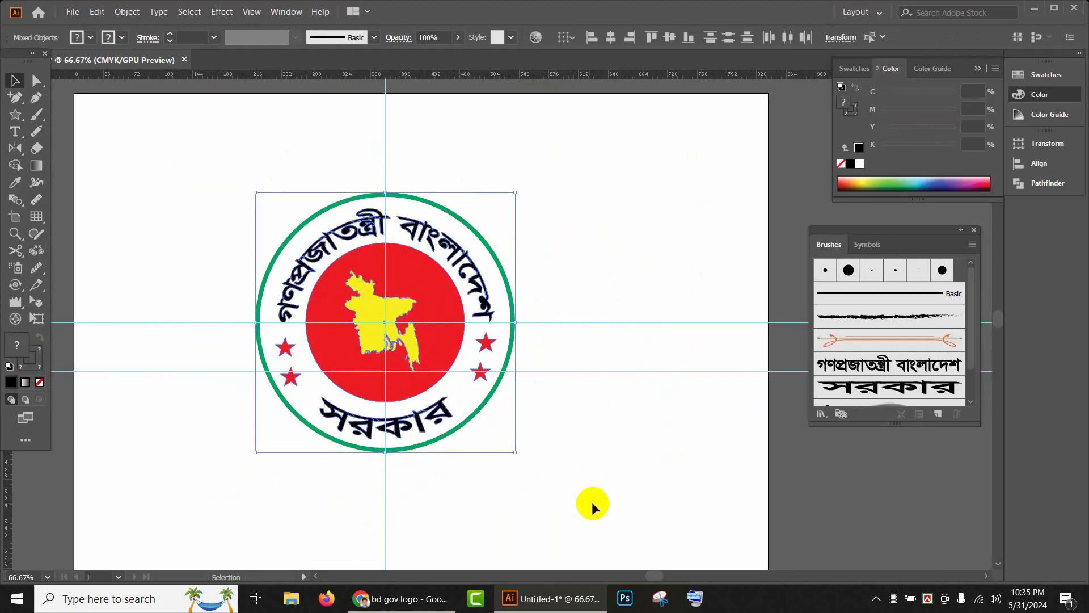